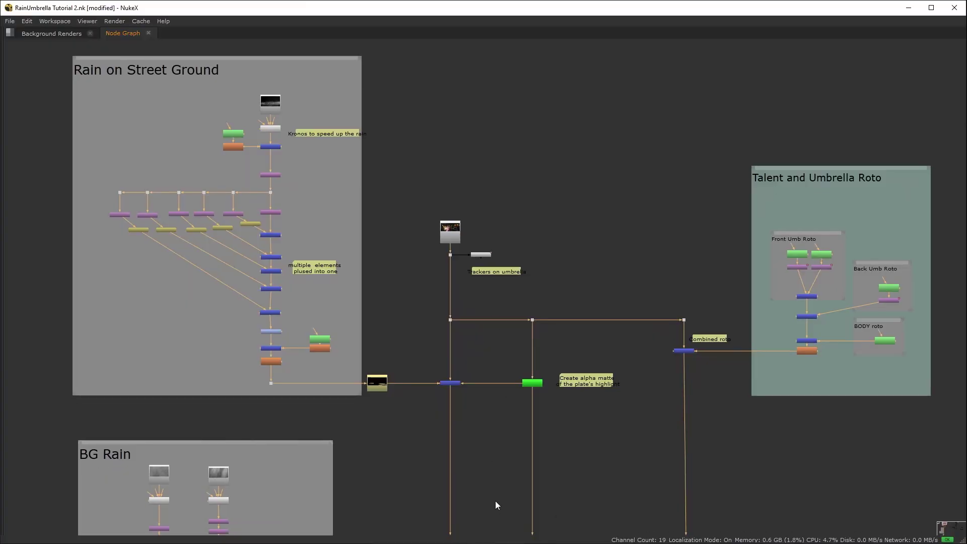
- Look through the finished rain comp's node graph, from the street-ground rain section down through the lower branches
{"action": "mouse_move", "coordinate": [494, 501]}
{"action": "middle_mouse_down"}
{"action": "mouse_move", "coordinate": [513, 341]}
{"action": "mouse_move", "coordinate": [510, 201]}
{"action": "middle_mouse_up"}
{"action": "mouse_move", "coordinate": [490, 502]}
{"action": "middle_mouse_down"}
{"action": "mouse_move", "coordinate": [490, 363]}
{"action": "mouse_move", "coordinate": [509, 209]}
{"action": "middle_mouse_up"}
{"action": "middle_click_drag", "start_coordinate": [502, 515], "coordinate": [564, 186]}
{"action": "mouse_move", "coordinate": [592, 519]}
{"action": "middle_mouse_down"}
{"action": "mouse_move", "coordinate": [621, 423]}
{"action": "mouse_move", "coordinate": [619, 192]}
{"action": "middle_mouse_up"}
{"action": "mouse_move", "coordinate": [641, 517]}
{"action": "middle_mouse_down"}
{"action": "mouse_move", "coordinate": [636, 363]}
{"action": "mouse_move", "coordinate": [509, 257]}
{"action": "middle_mouse_up"}
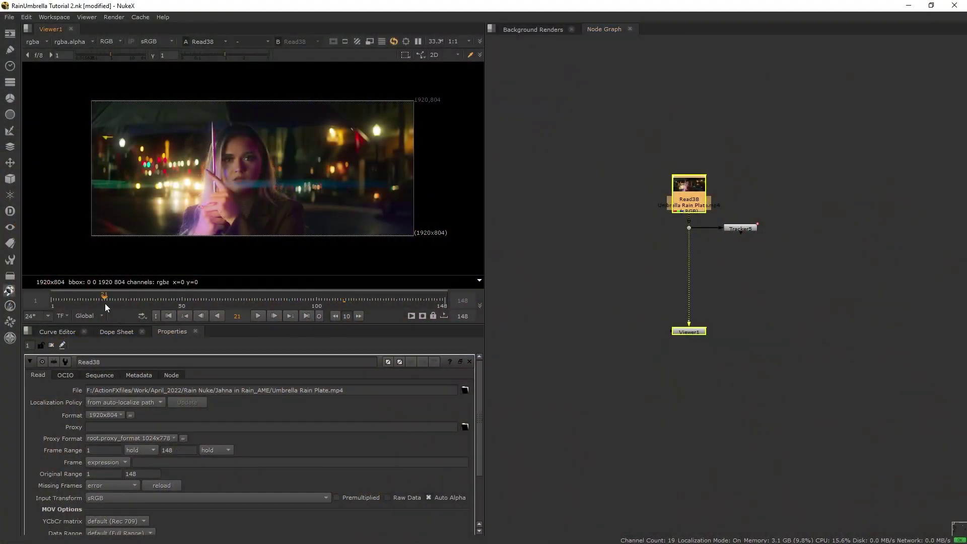
- Scrub through the umbrella rain plate and inspect tracks 2, 3 and 4 in its Tracker node, returning the viewer to the plate
{"action": "left_click_drag", "start_coordinate": [106, 305], "coordinate": [317, 309]}
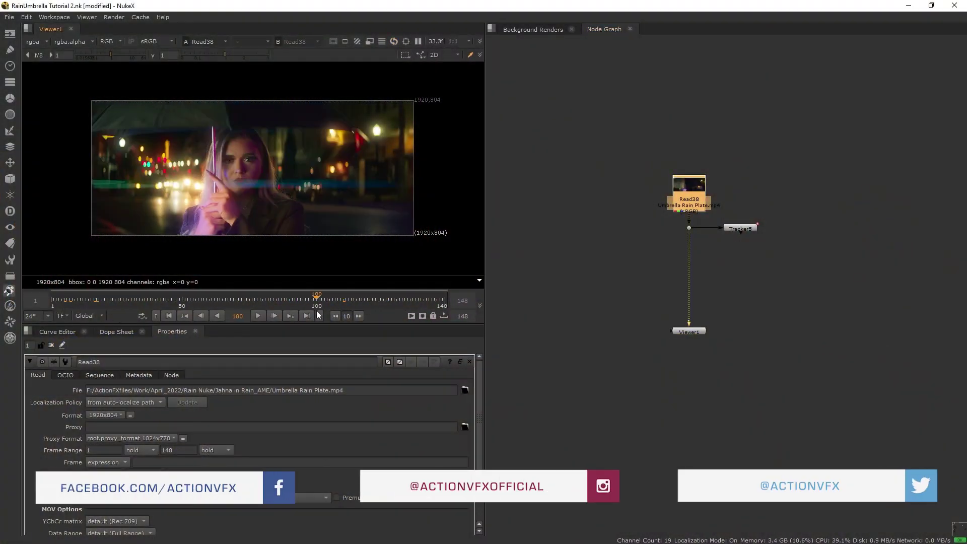
{"action": "left_click", "coordinate": [742, 231]}
{"action": "key", "text": "1"}
{"action": "double_click", "coordinate": [744, 231]}
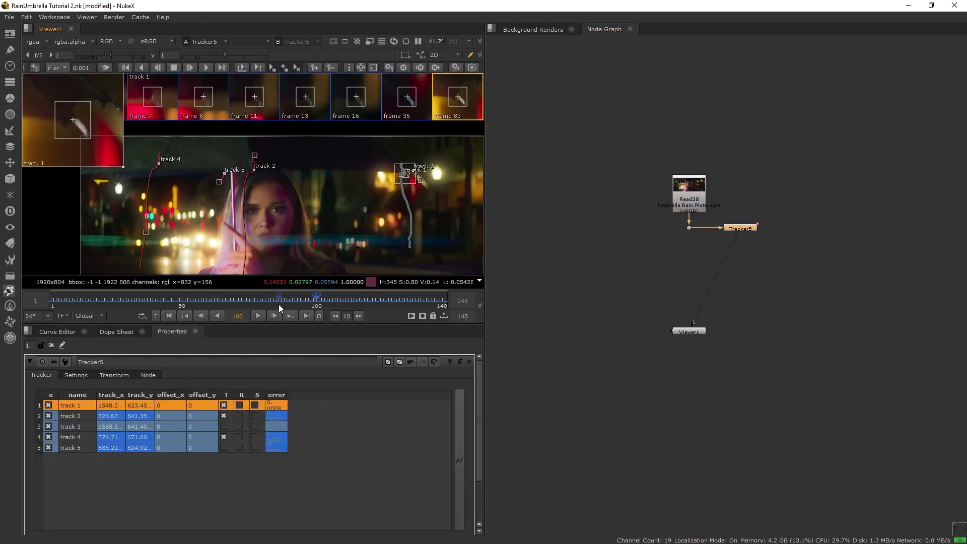
{"action": "left_click_drag", "start_coordinate": [279, 304], "coordinate": [407, 311]}
{"action": "left_click", "coordinate": [77, 418]}
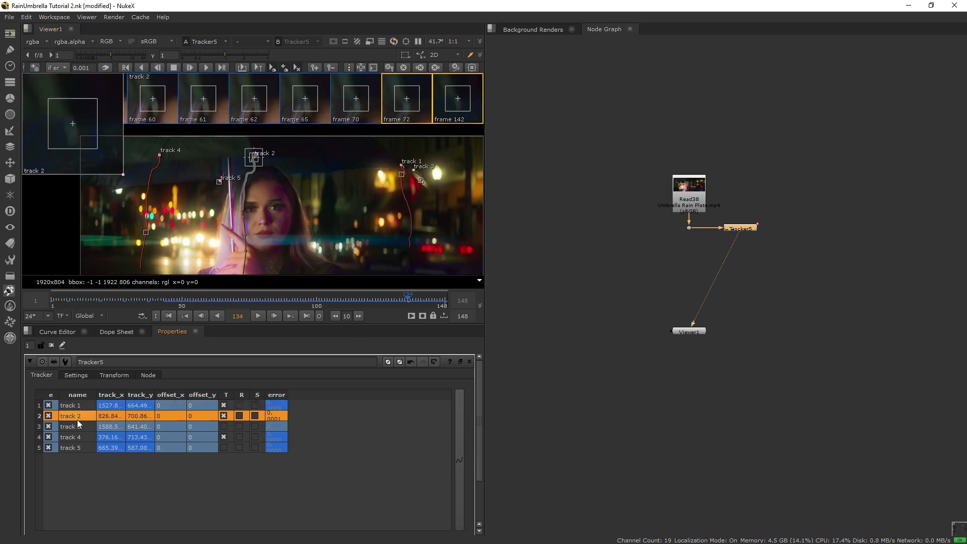
{"action": "left_click", "coordinate": [77, 427]}
{"action": "left_click", "coordinate": [78, 437]}
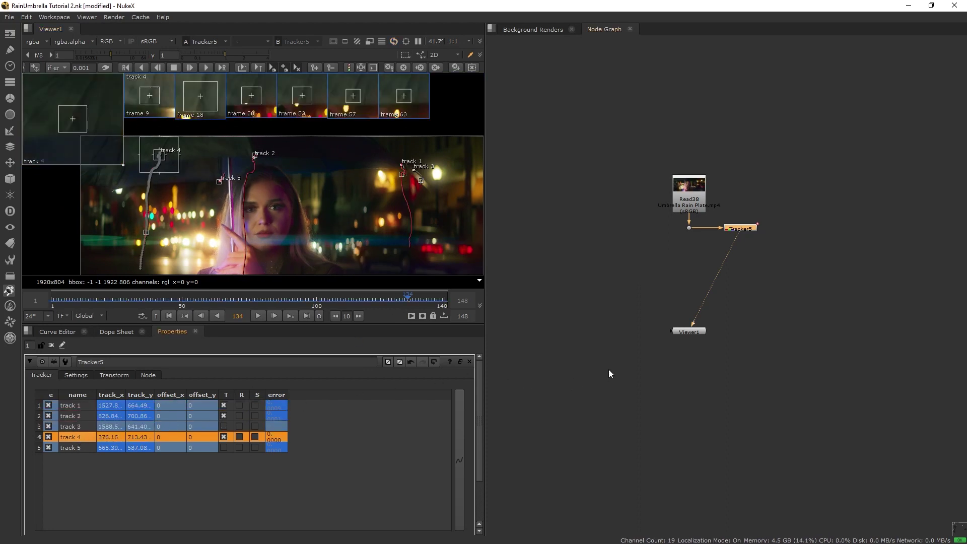
{"action": "left_click_drag", "start_coordinate": [735, 236], "coordinate": [690, 227]}
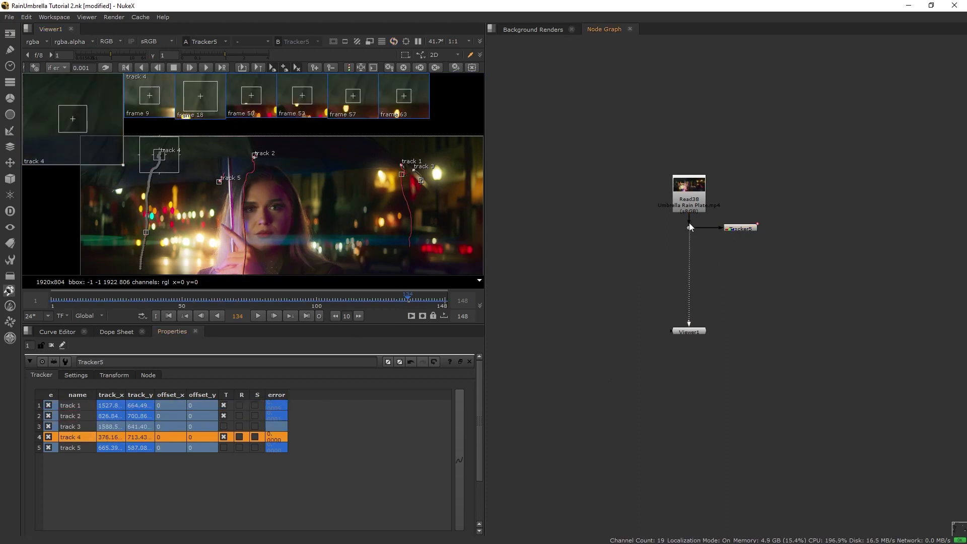
- View the alpha of the final Blur node in the Talent and Umbrella Roto group
{"action": "scroll", "coordinate": [716, 276], "scroll_direction": "down", "scroll_amount": 3}
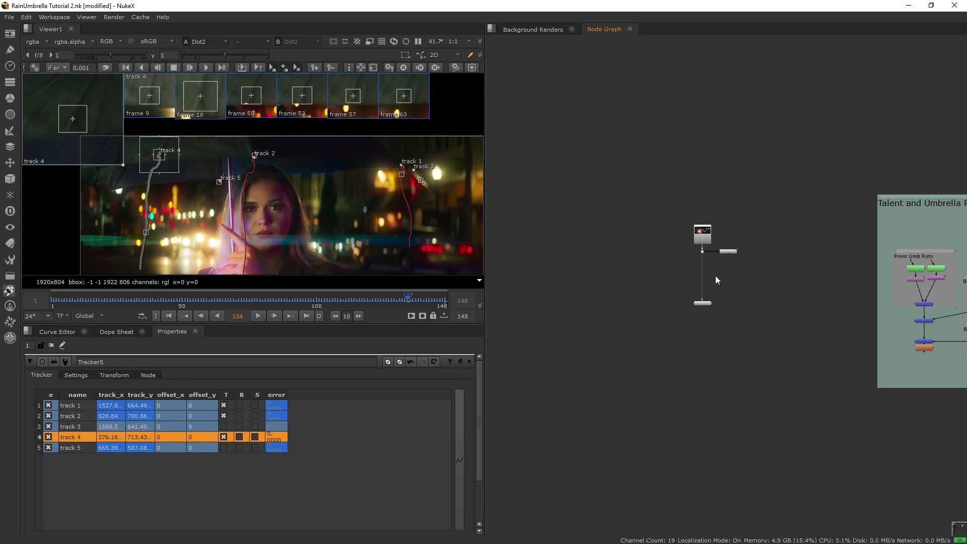
{"action": "middle_click_drag", "start_coordinate": [778, 277], "coordinate": [531, 286]}
{"action": "scroll", "coordinate": [685, 277], "scroll_direction": "up", "scroll_amount": 2}
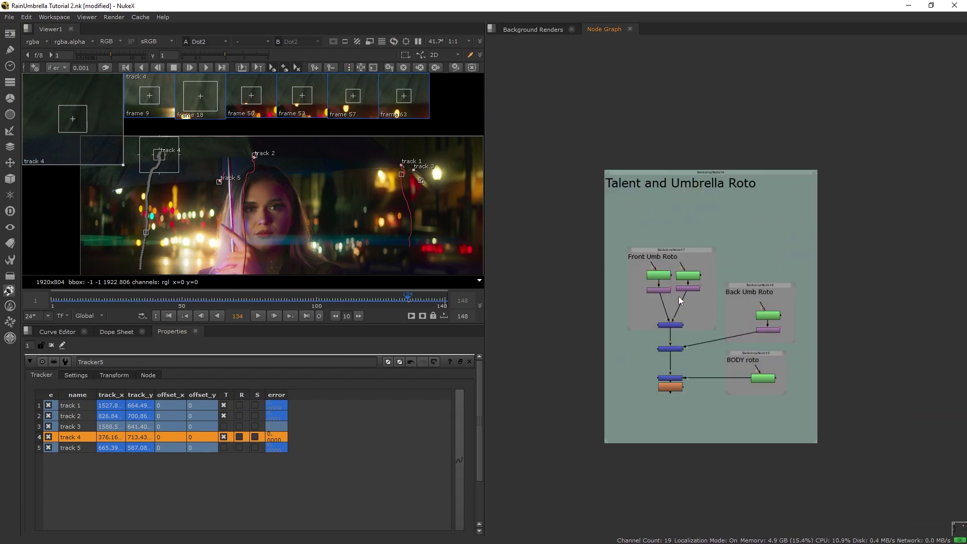
{"action": "left_click", "coordinate": [670, 387]}
{"action": "key", "text": "1"}
{"action": "scroll", "coordinate": [675, 388], "scroll_direction": "up", "scroll_amount": 2}
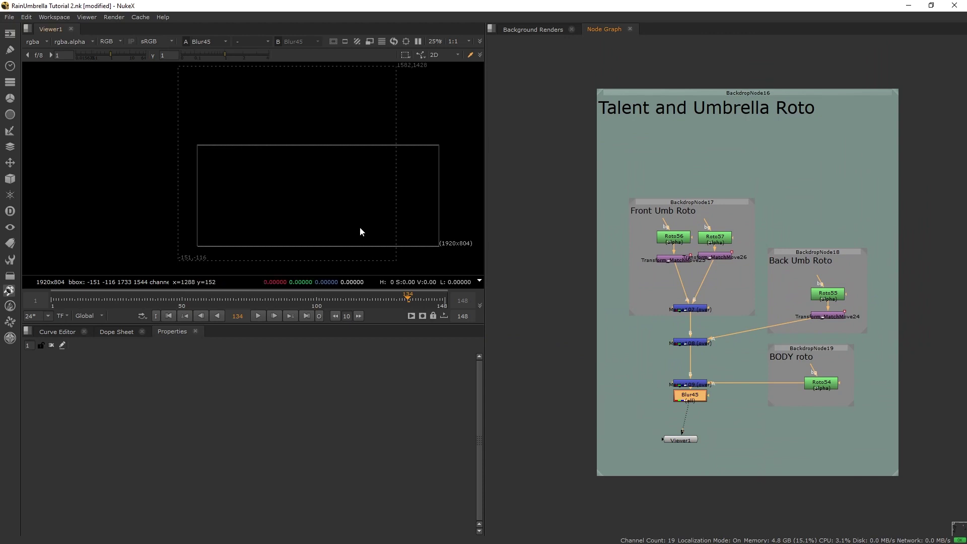
{"action": "key", "text": "a"}
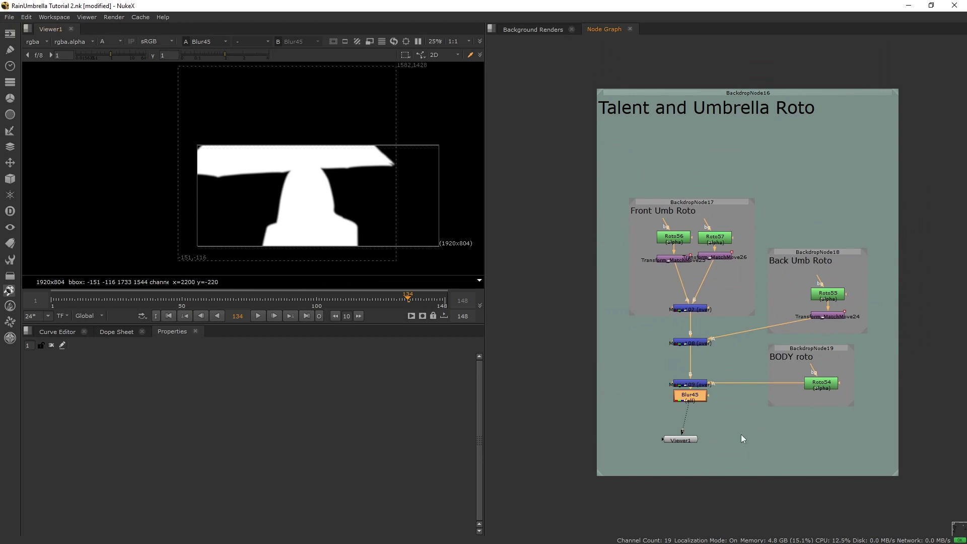
- Examine the body roto, the back umbrella roto and the two front umbrella rotos individually
{"action": "left_click", "coordinate": [822, 386]}
{"action": "key", "text": "1"}
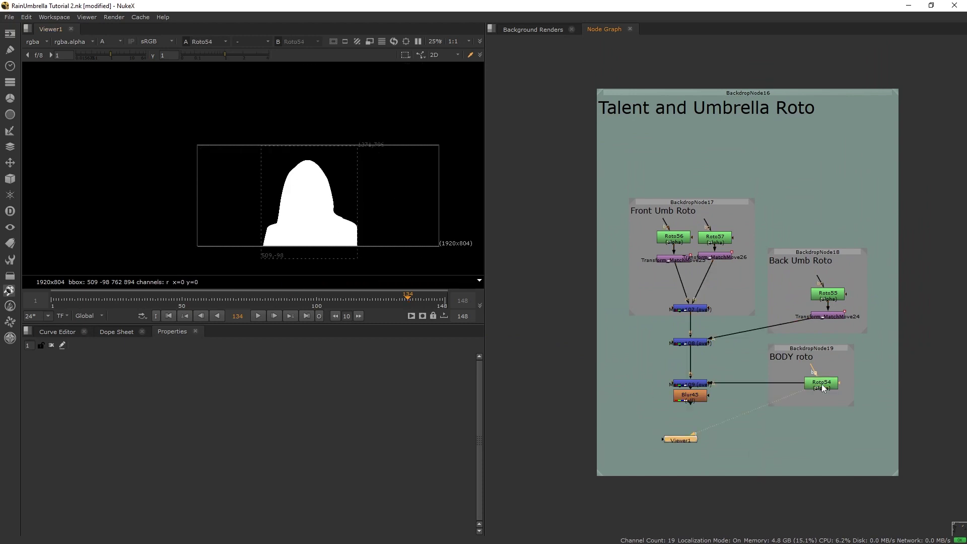
{"action": "left_click", "coordinate": [821, 316]}
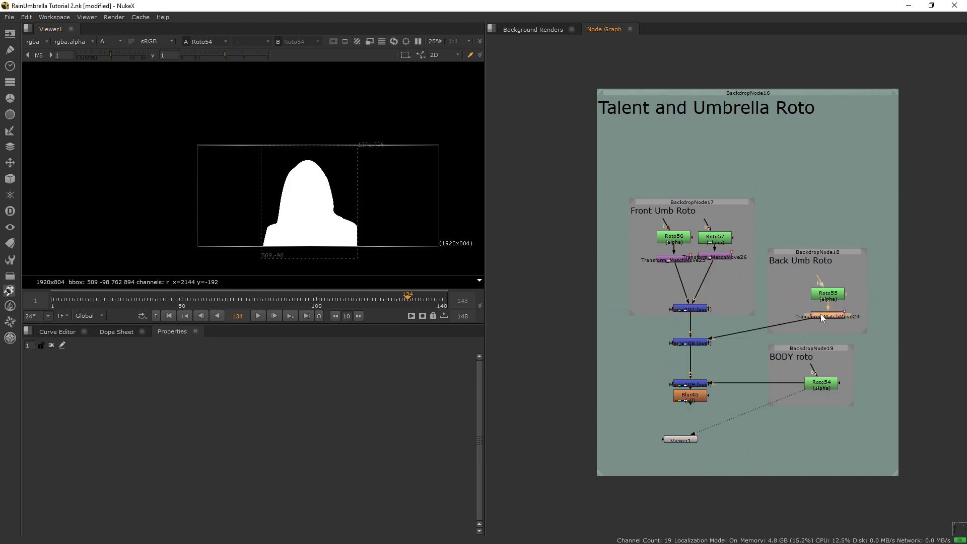
{"action": "key", "text": "1"}
{"action": "double_click", "coordinate": [827, 294]}
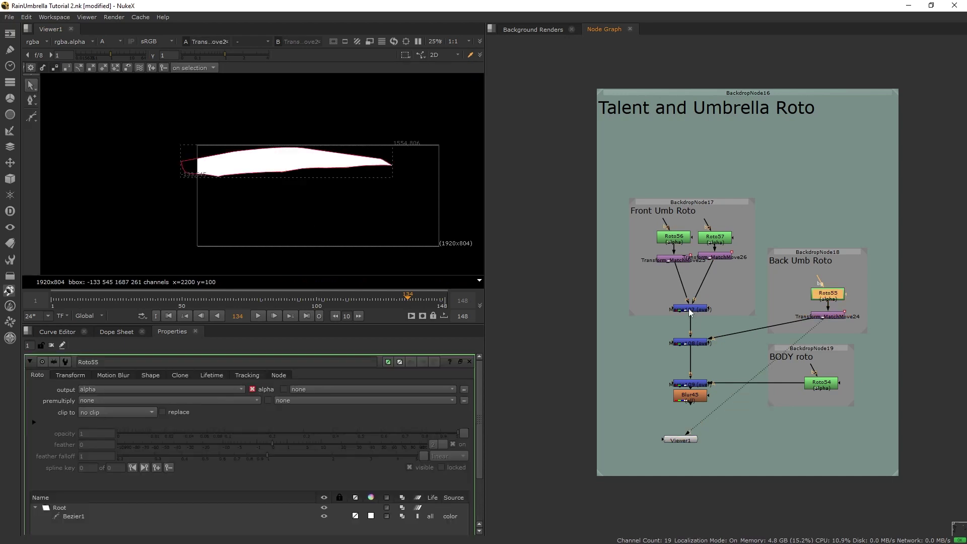
{"action": "left_click", "coordinate": [690, 309]}
{"action": "key", "text": "1"}
{"action": "left_click", "coordinate": [715, 241]}
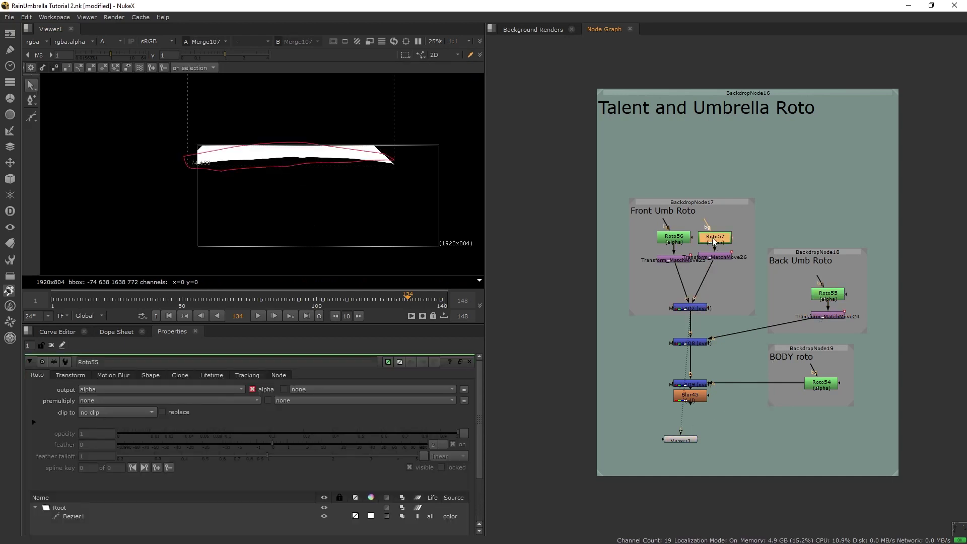
{"action": "double_click", "coordinate": [676, 239]}
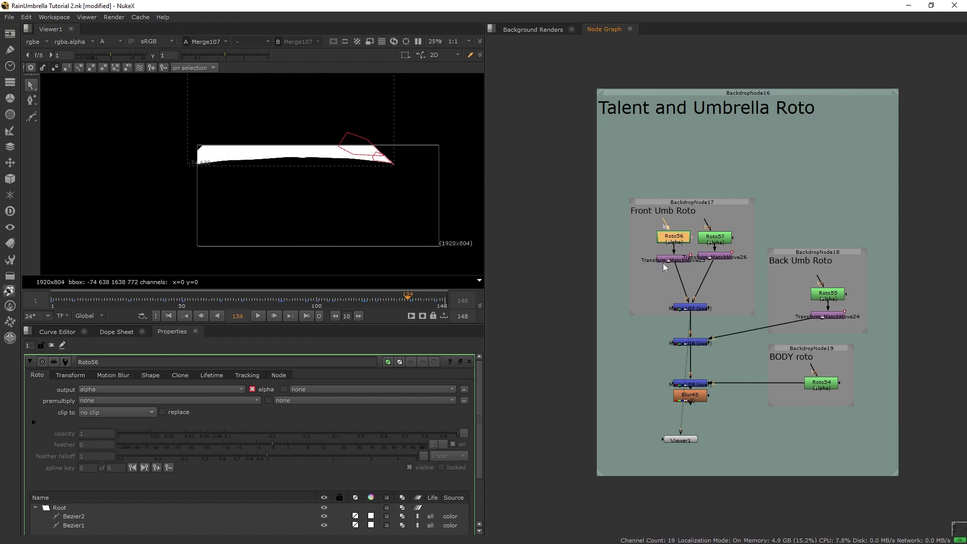
- View the merged umbrella matte and the blurred output that combines it with the body roto
{"action": "left_click", "coordinate": [697, 343]}
{"action": "key", "text": "1"}
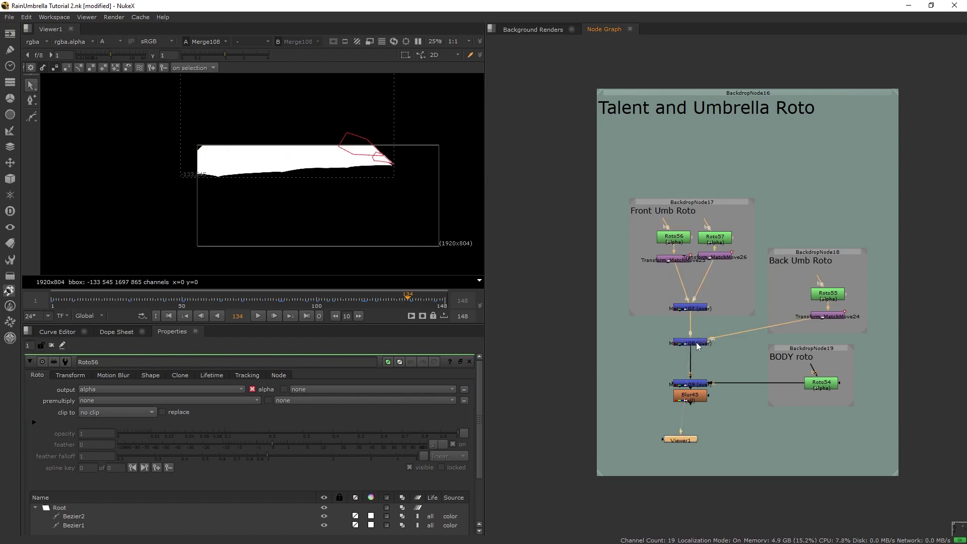
{"action": "left_click", "coordinate": [698, 388]}
{"action": "key", "text": "1"}
{"action": "scroll", "coordinate": [690, 396], "scroll_direction": "down", "scroll_amount": 4}
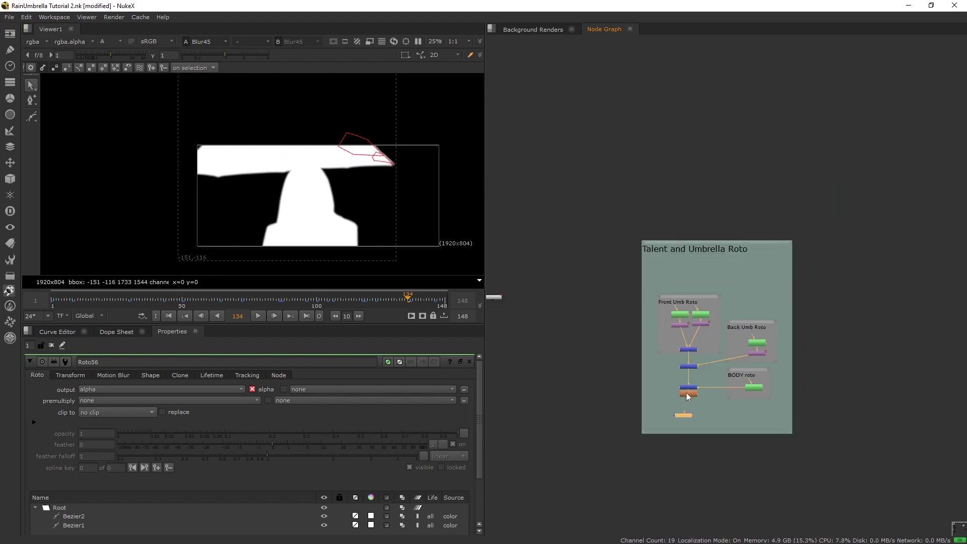
{"action": "middle_click_drag", "start_coordinate": [604, 362], "coordinate": [746, 328]}
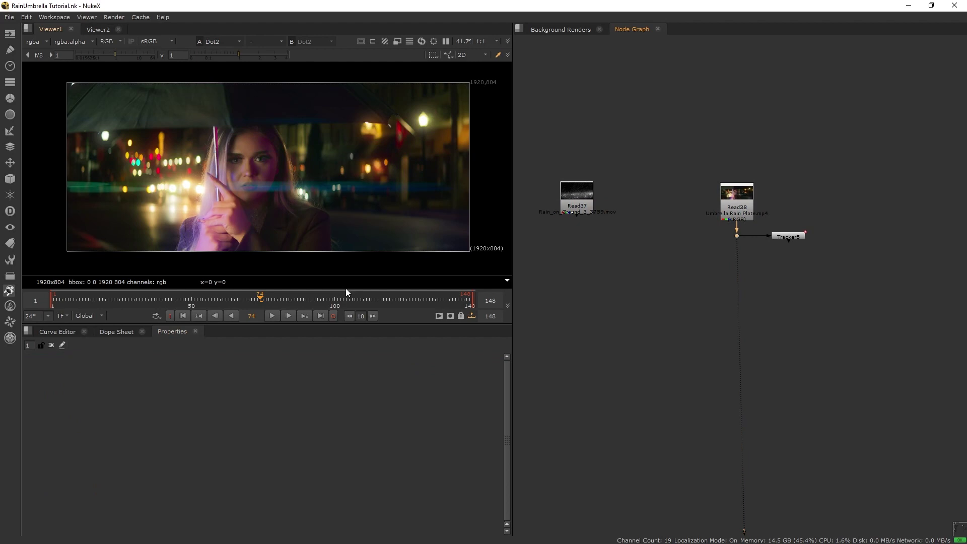
- Display the rain-on-ground clip at frame 75 and add a Merge node beneath it
{"action": "left_click_drag", "start_coordinate": [347, 296], "coordinate": [263, 305]}
{"action": "key", "text": "1"}
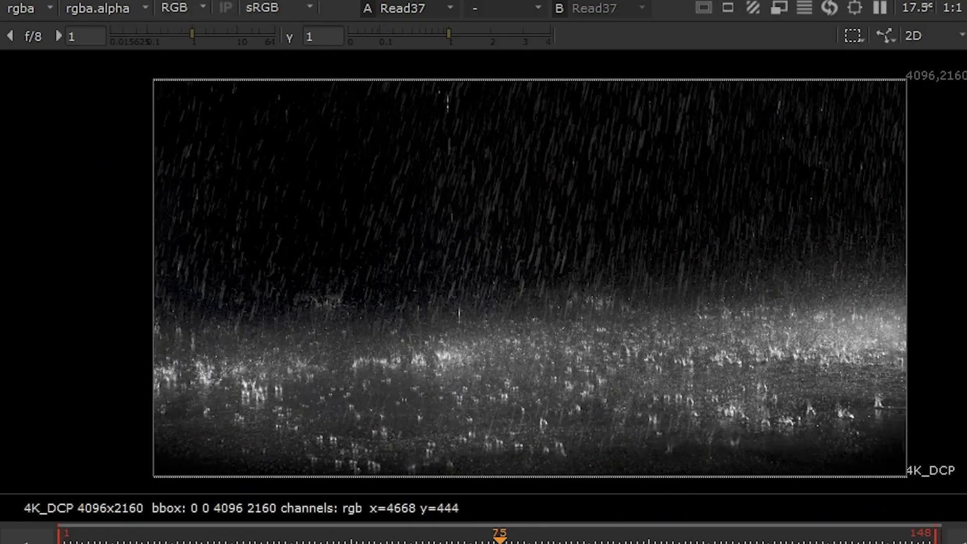
{"action": "key", "text": "Tab"}
{"action": "type", "text": "mer"}
{"action": "key", "text": "Down"}
{"action": "key", "text": "Return"}
{"action": "left_click_drag", "start_coordinate": [599, 292], "coordinate": [560, 223]}
- Add a Roto node beside the rain clip, feeding the Merge's A input
{"action": "left_click", "coordinate": [559, 220]}
{"action": "key", "text": "Tab"}
{"action": "type", "text": "roto"}
{"action": "key", "text": "Return"}
- Draw a closed Bezier shape around the bright ground splashes and set the Roto's clipping to no clip
{"action": "left_click", "coordinate": [136, 173]}
{"action": "left_click_drag", "start_coordinate": [106, 216], "coordinate": [106, 224]}
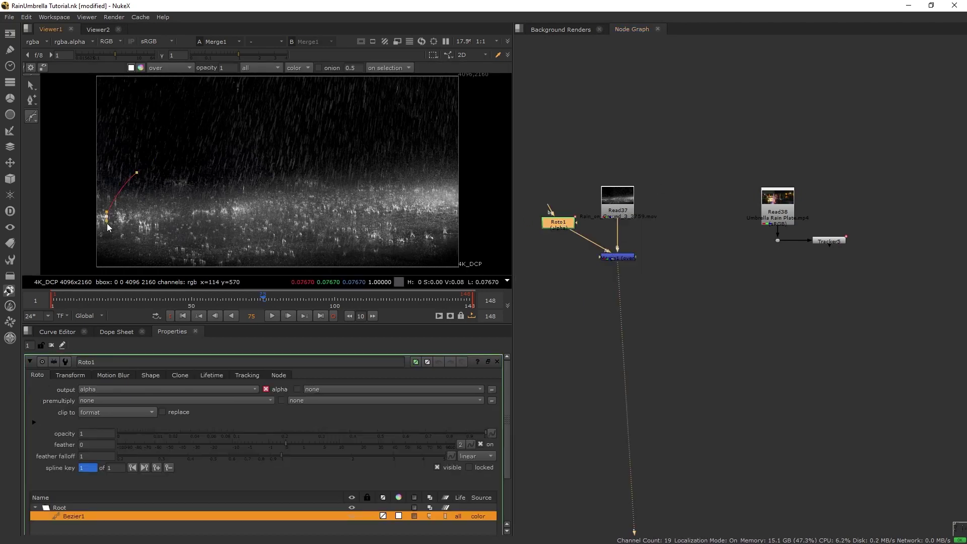
{"action": "left_click", "coordinate": [125, 246]}
{"action": "left_click", "coordinate": [352, 260]}
{"action": "left_click", "coordinate": [431, 246]}
{"action": "left_click", "coordinate": [435, 172]}
{"action": "left_click_drag", "start_coordinate": [358, 157], "coordinate": [331, 159]}
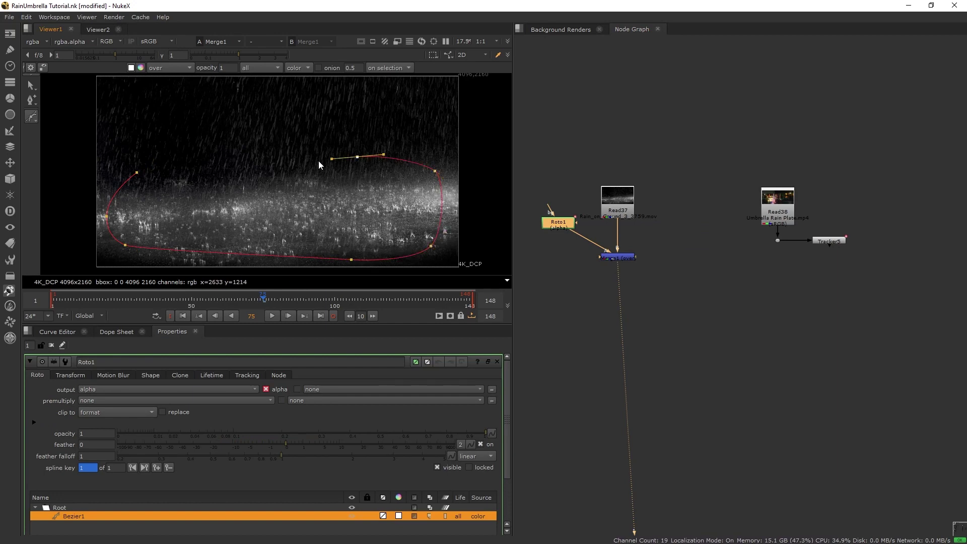
{"action": "left_click", "coordinate": [136, 173]}
{"action": "left_click", "coordinate": [128, 412]}
{"action": "left_click", "coordinate": [126, 391]}
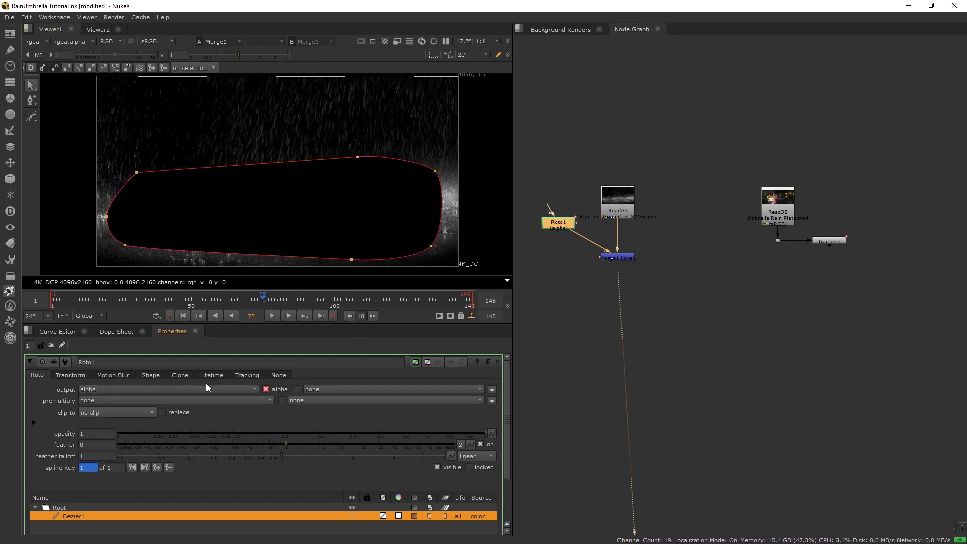
- Set the operation of the Merge node under the rain clip to mask
{"action": "double_click", "coordinate": [607, 258]}
{"action": "left_click", "coordinate": [83, 392]}
{"action": "left_click", "coordinate": [97, 322]}
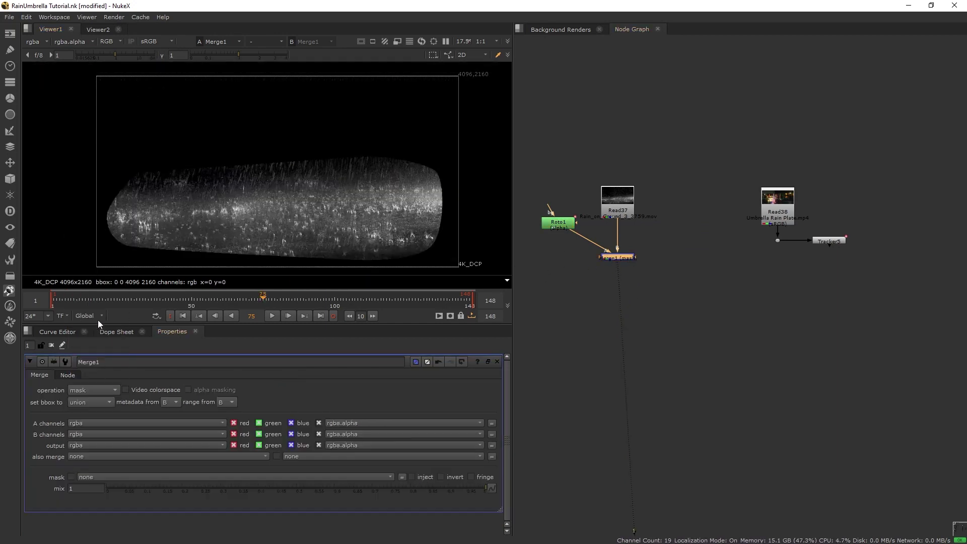
- Insert a Blur node between the Roto and the mask Merge and set its size to 200
{"action": "left_click", "coordinate": [574, 284]}
{"action": "key", "text": "Tab"}
{"action": "type", "text": "blur"}
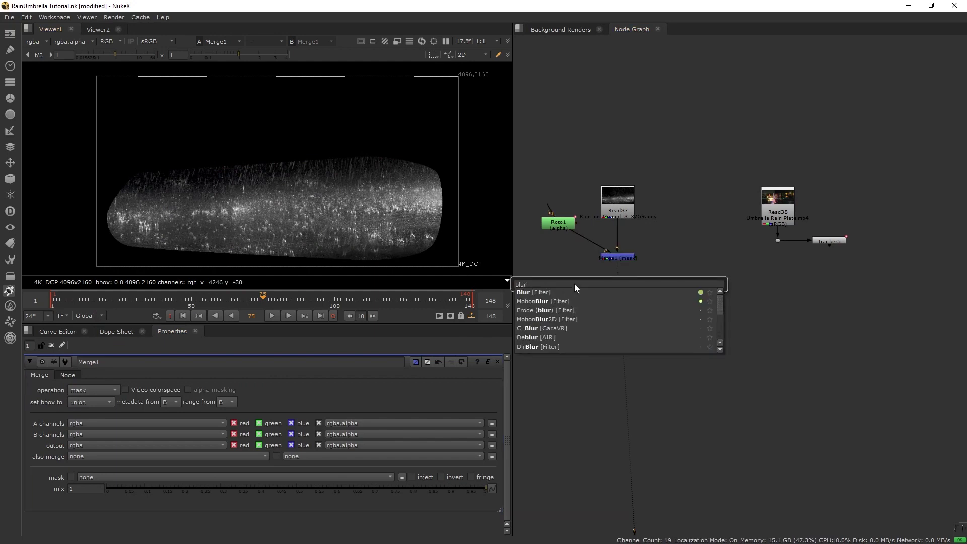
{"action": "key", "text": "Return"}
{"action": "left_click_drag", "start_coordinate": [574, 285], "coordinate": [566, 260]}
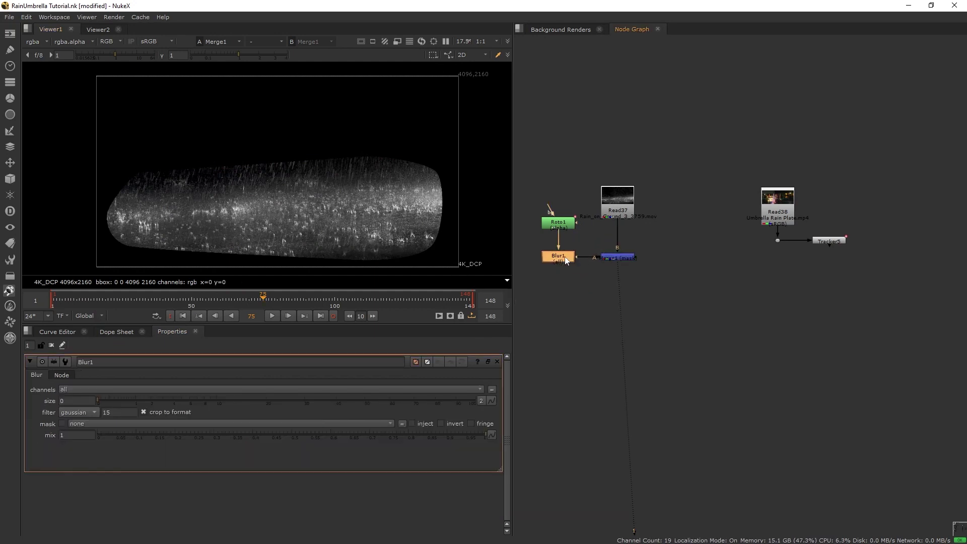
{"action": "left_click_drag", "start_coordinate": [104, 402], "coordinate": [627, 250]}
- Add a Reformat node directly below the mask Merge
{"action": "left_click", "coordinate": [625, 257]}
{"action": "left_click", "coordinate": [642, 297]}
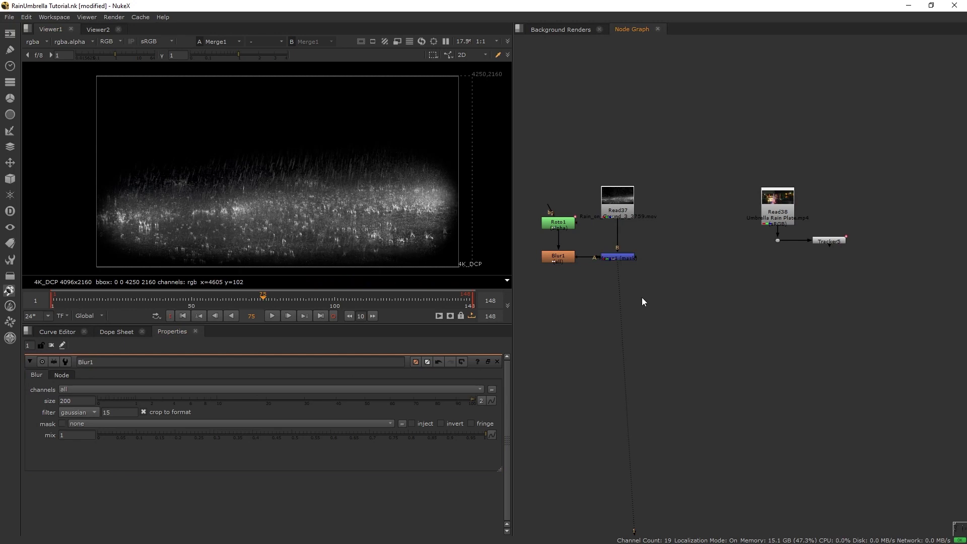
{"action": "key", "text": "Tab"}
{"action": "type", "text": "ref"}
{"action": "left_click", "coordinate": [614, 304]}
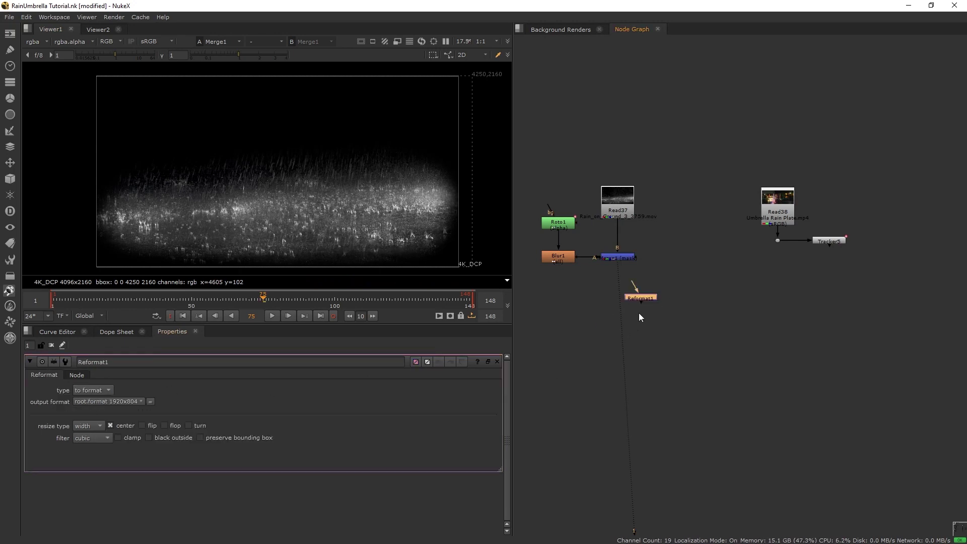
{"action": "left_click_drag", "start_coordinate": [639, 297], "coordinate": [621, 283]}
- Set the Reformat's resize type to fit and turn on black outside
{"action": "left_click", "coordinate": [94, 425]}
{"action": "left_click", "coordinate": [97, 440]}
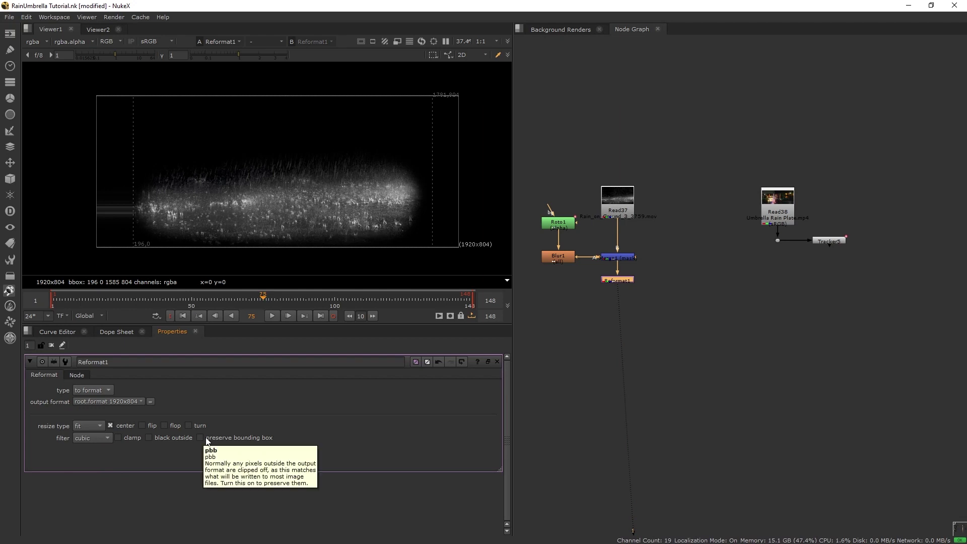
{"action": "left_click", "coordinate": [161, 439]}
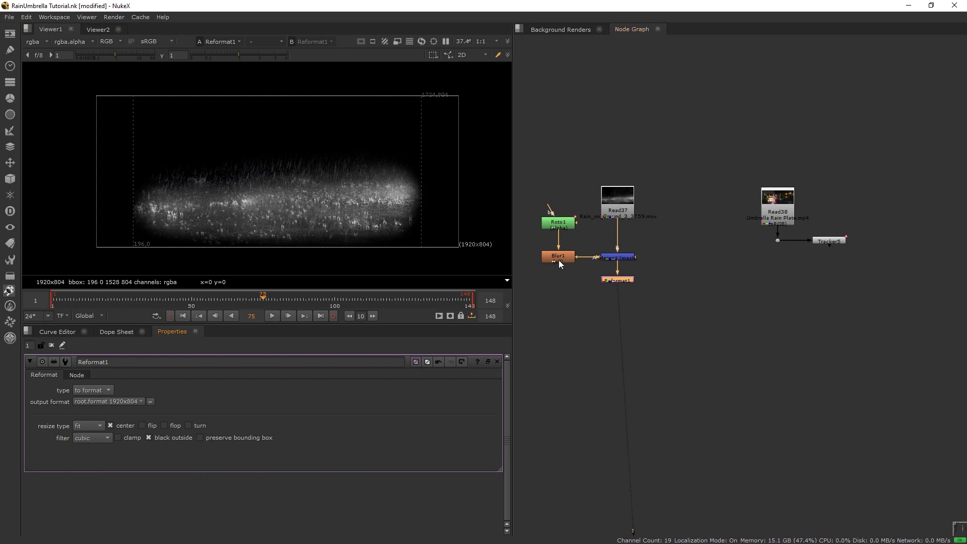
{"action": "left_click", "coordinate": [585, 324]}
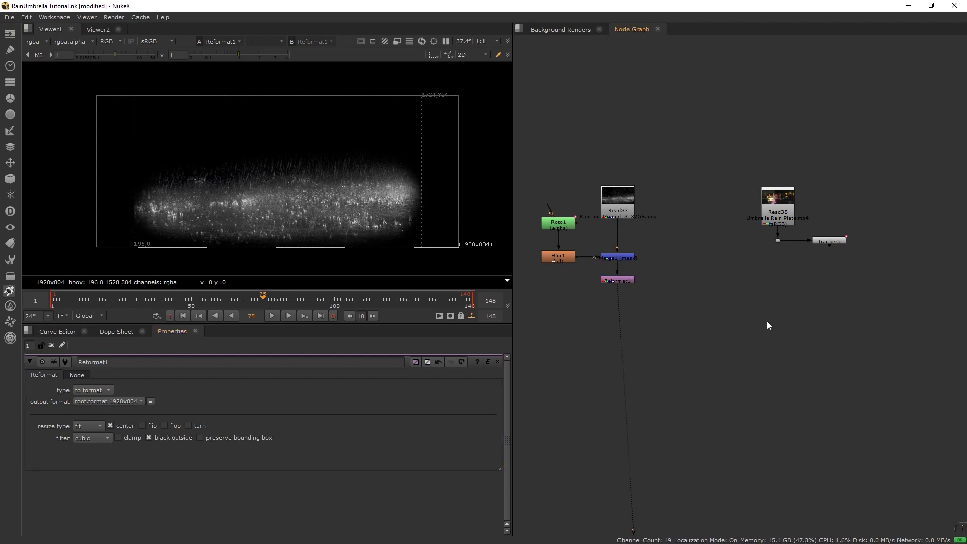
- Merge the reformatted rain over the umbrella plate with a new Merge node set to over
{"action": "key", "text": "1"}
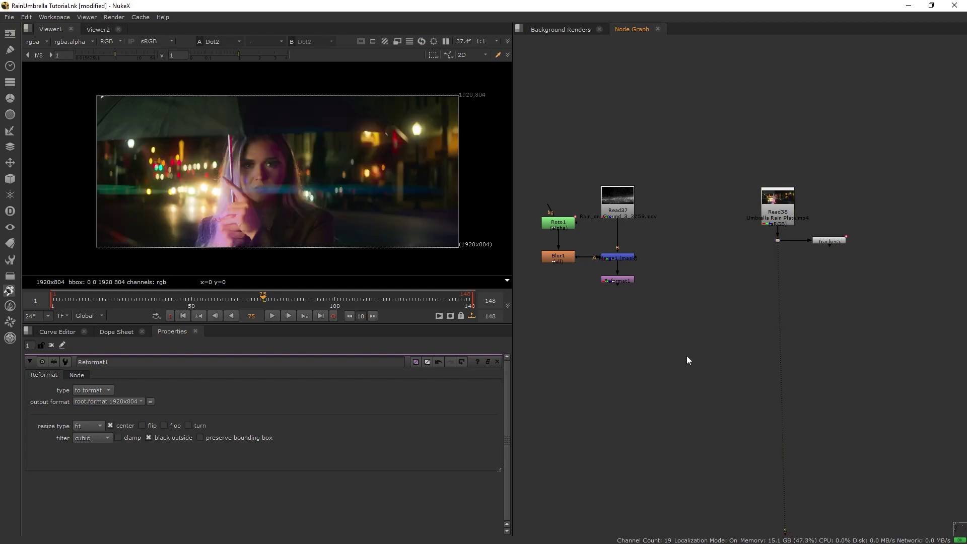
{"action": "key", "text": "m"}
{"action": "left_click_drag", "start_coordinate": [687, 356], "coordinate": [623, 281]}
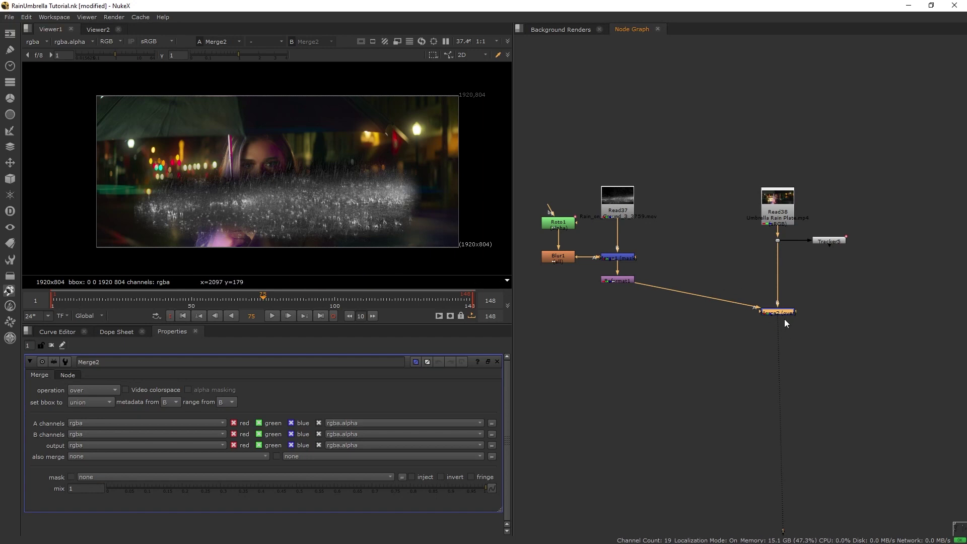
{"action": "left_click_drag", "start_coordinate": [787, 313], "coordinate": [787, 315]}
{"action": "left_click", "coordinate": [663, 317]}
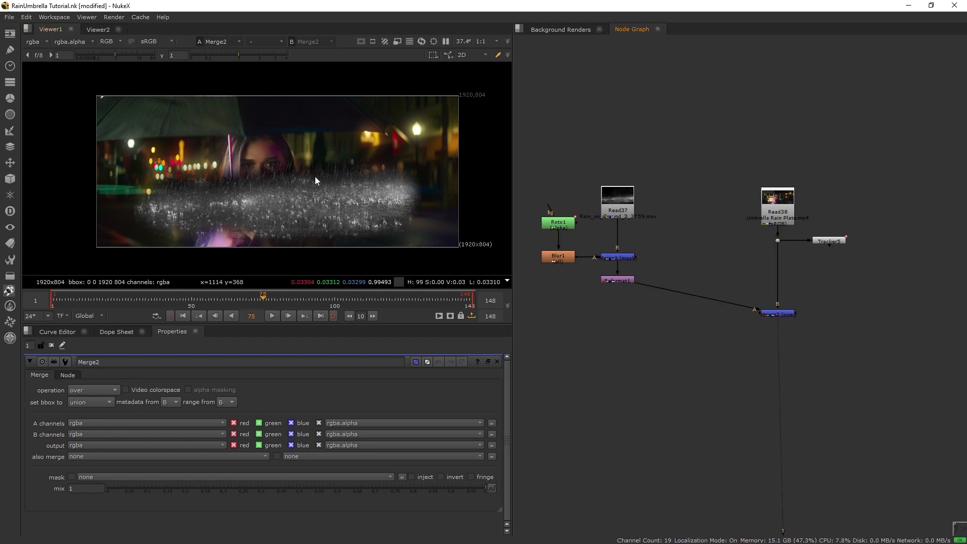
- View the Reformat node's output on its own to check the masked rain element
{"action": "left_click", "coordinate": [620, 281]}
{"action": "key", "text": "1"}
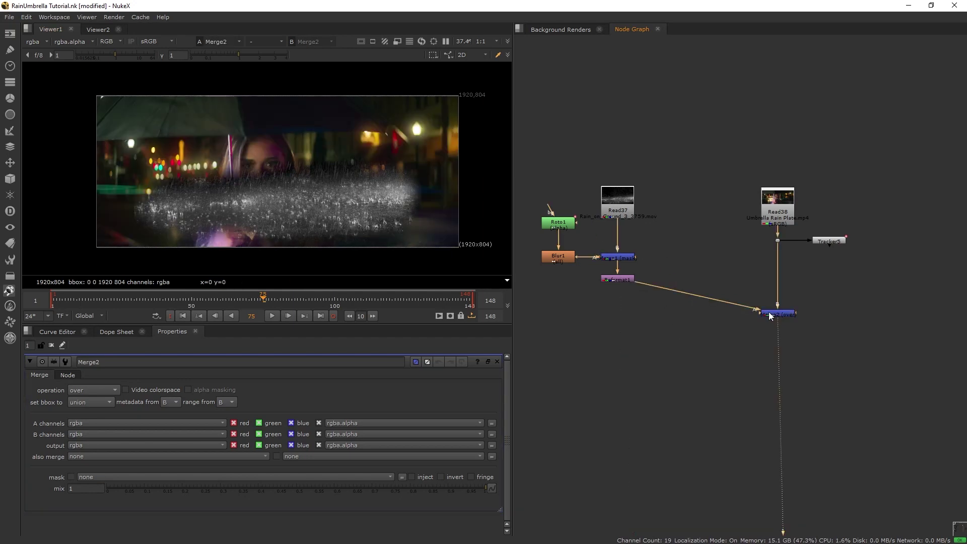
{"action": "left_click", "coordinate": [662, 319]}
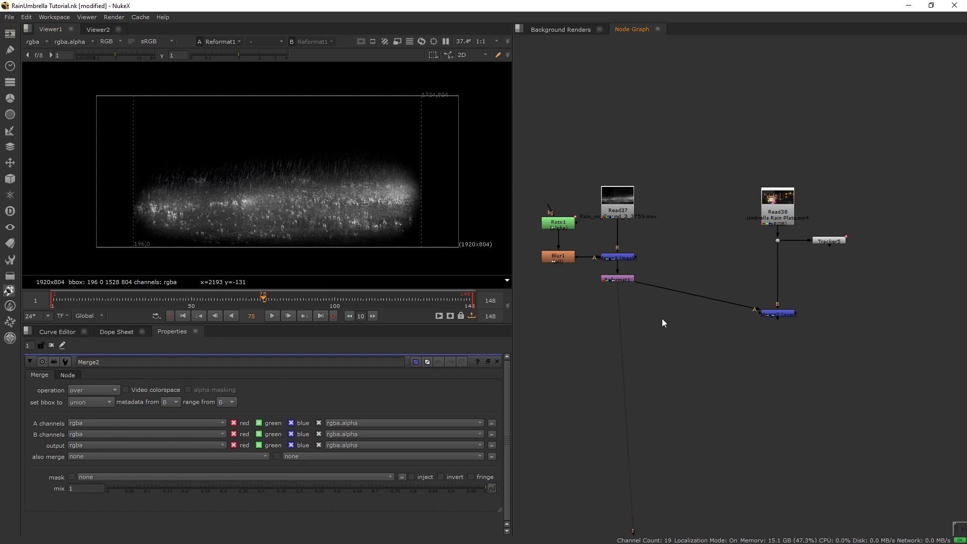
- Try a Shuffle node between the Reformat and the plate Merge, feeding its alpha output from the green channel
{"action": "key", "text": "Tab"}
{"action": "type", "text": "shu"}
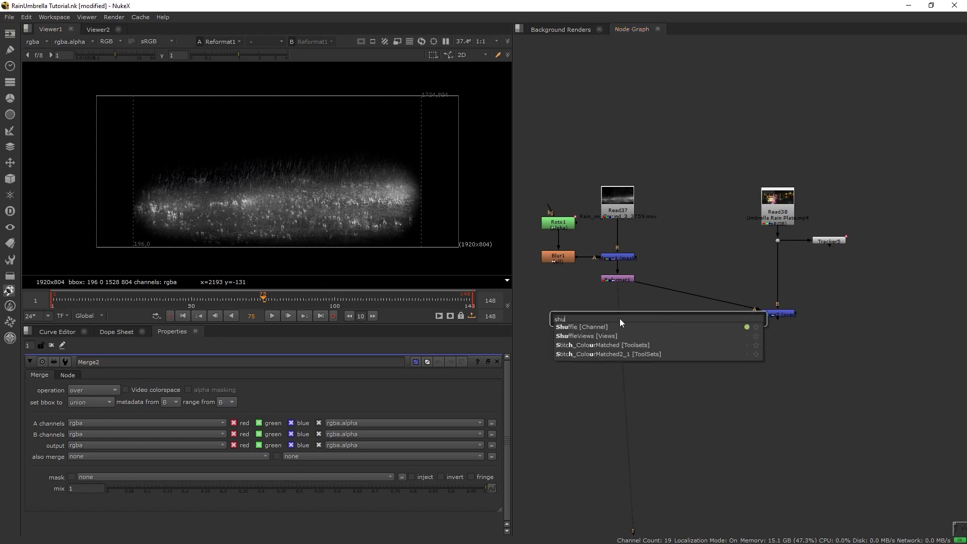
{"action": "key", "text": "Return"}
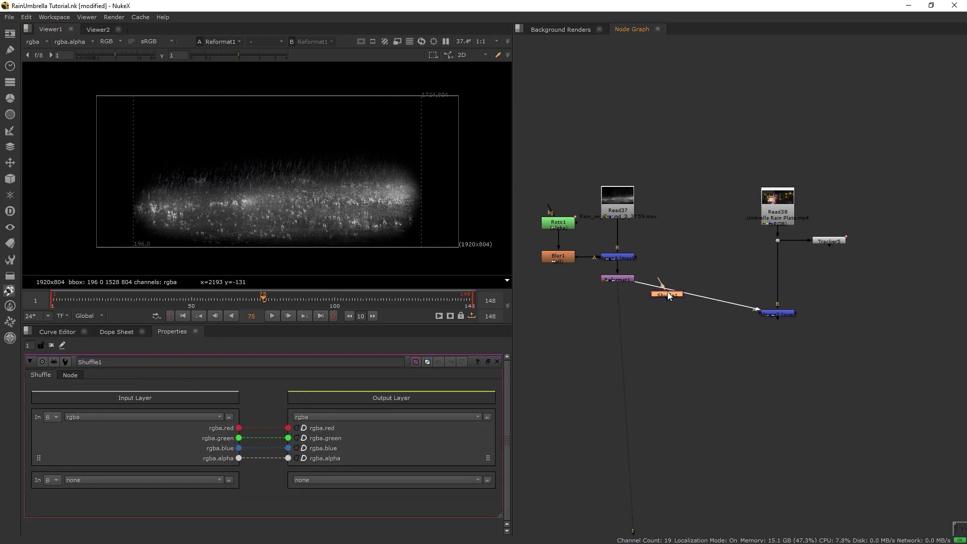
{"action": "left_click", "coordinate": [665, 295]}
{"action": "key", "text": "a"}
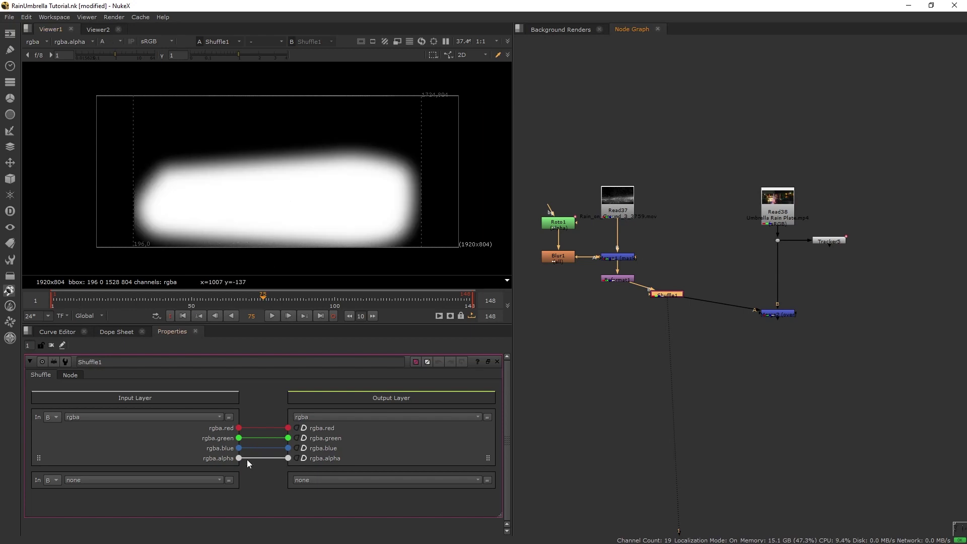
{"action": "left_click_drag", "start_coordinate": [287, 459], "coordinate": [241, 440]}
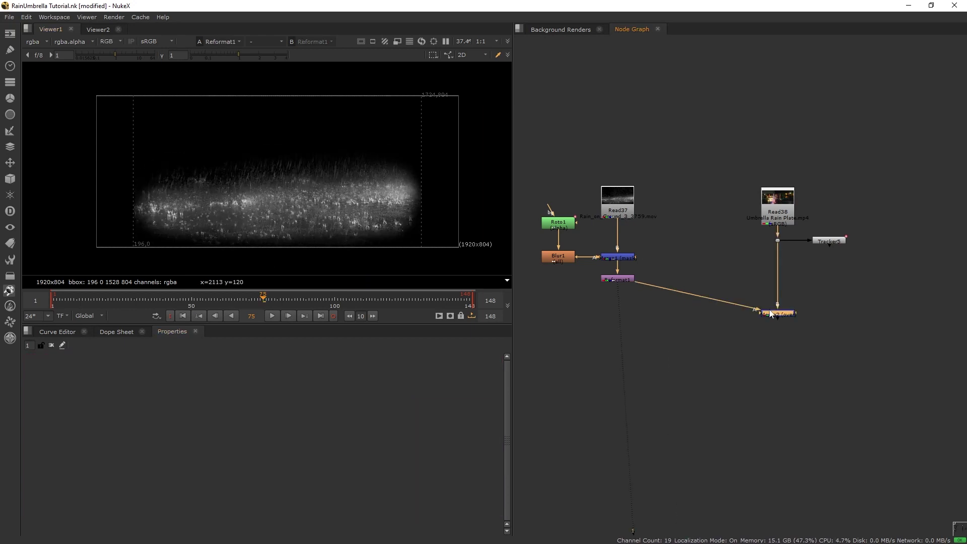
- View the plate Merge's result and change its operation to plus
{"action": "key", "text": "1"}
{"action": "double_click", "coordinate": [771, 312]}
{"action": "left_click", "coordinate": [102, 390]}
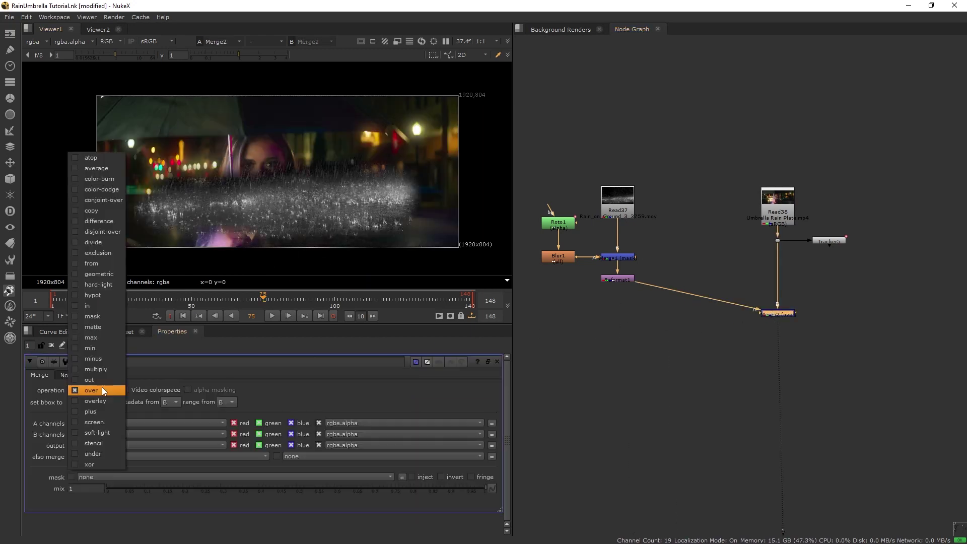
{"action": "left_click", "coordinate": [99, 411]}
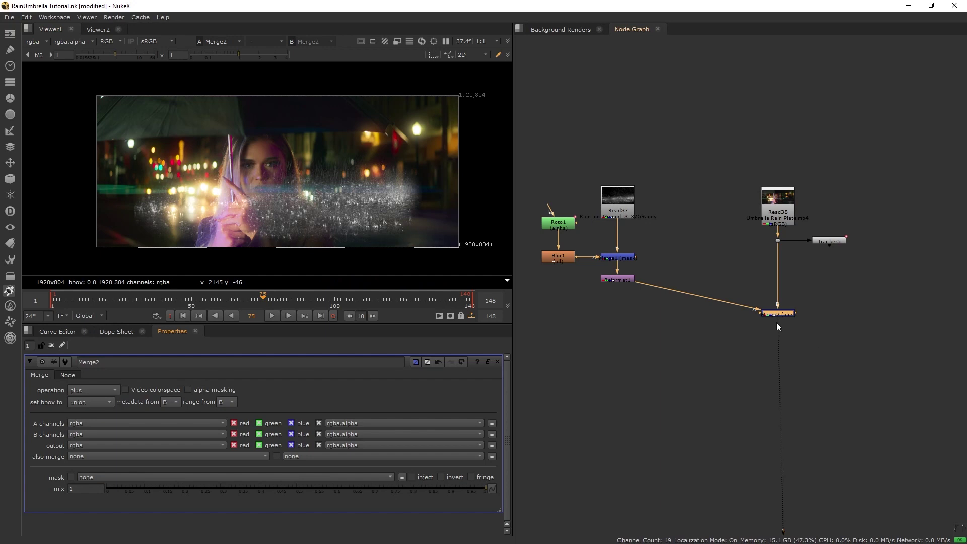
- Insert a Transform node below the Reformat and shrink and move the rain onto the street at the plate's lower right
{"action": "left_click_drag", "start_coordinate": [618, 280], "coordinate": [618, 273]}
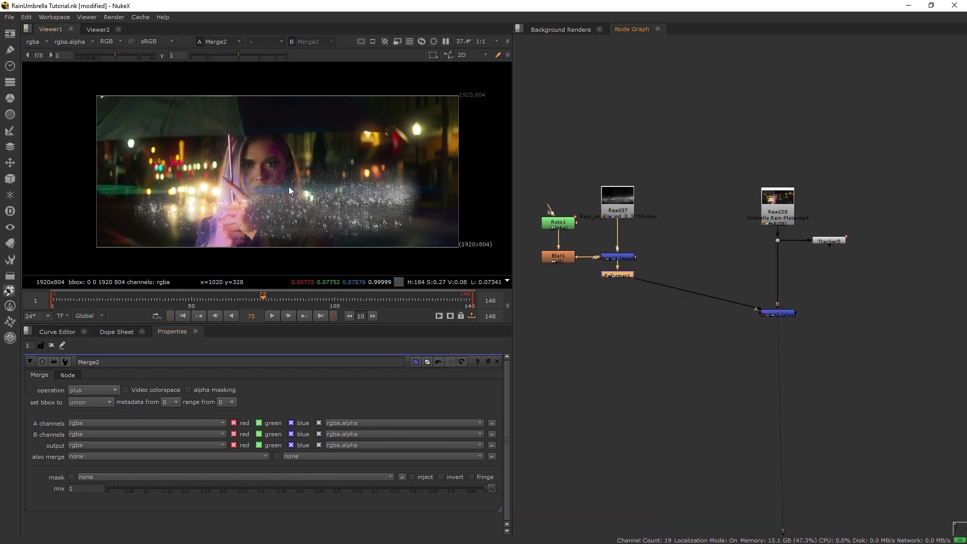
{"action": "left_click", "coordinate": [668, 342]}
{"action": "key", "text": "Tab"}
{"action": "type", "text": "transform"}
{"action": "key", "text": "Return"}
{"action": "left_click_drag", "start_coordinate": [668, 351], "coordinate": [617, 298]}
{"action": "left_click_drag", "start_coordinate": [269, 162], "coordinate": [367, 221], "text": "ctrl"}
{"action": "left_click_drag", "start_coordinate": [289, 411], "coordinate": [227, 412]}
{"action": "middle_click_drag", "start_coordinate": [636, 310], "coordinate": [642, 250]}
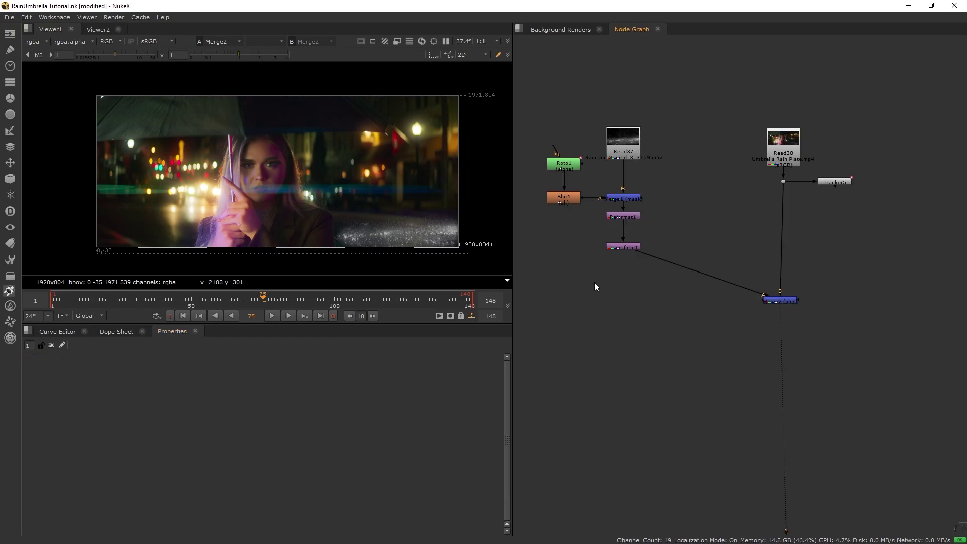
- Add a Merge node below the Transform and feed its A input from a dotted branch off the Reformat's output
{"action": "key", "text": "m"}
{"action": "left_click_drag", "start_coordinate": [595, 283], "coordinate": [625, 271]}
{"action": "scroll", "coordinate": [626, 234], "scroll_direction": "up", "scroll_amount": 1}
{"action": "left_click", "coordinate": [622, 231], "text": "ctrl"}
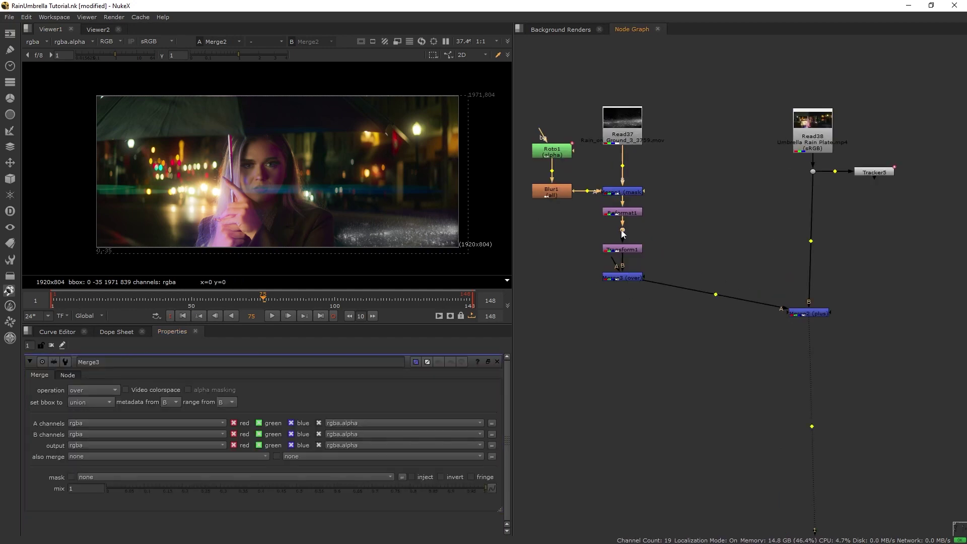
{"action": "left_click_drag", "start_coordinate": [619, 264], "coordinate": [623, 230]}
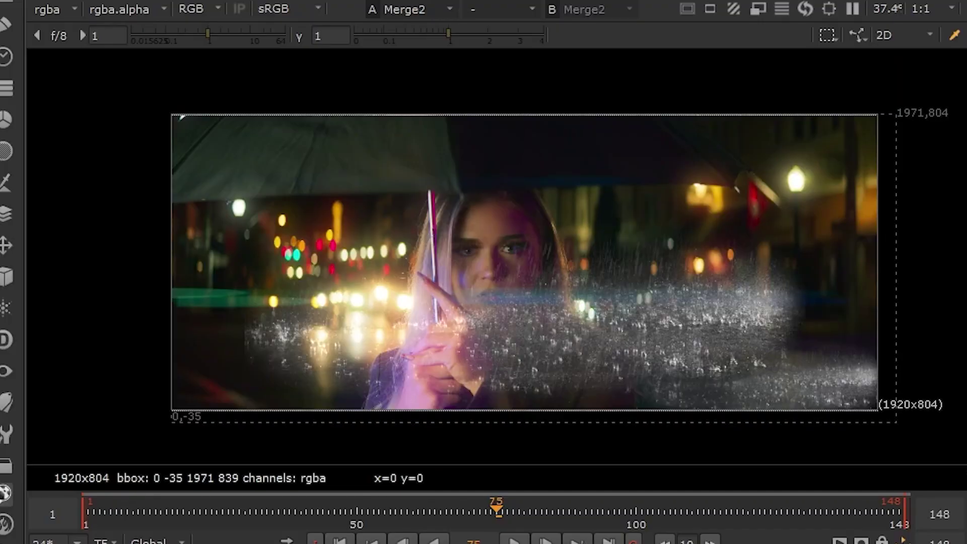
{"action": "left_click_drag", "start_coordinate": [616, 251], "coordinate": [547, 231], "text": "ctrl"}
{"action": "left_click_drag", "start_coordinate": [651, 243], "coordinate": [619, 246]}
- Insert a second Transform on the side branch with translate 528, -218 and scale w -0.421, h 0.421
{"action": "left_click", "coordinate": [556, 285]}
{"action": "key", "text": "t"}
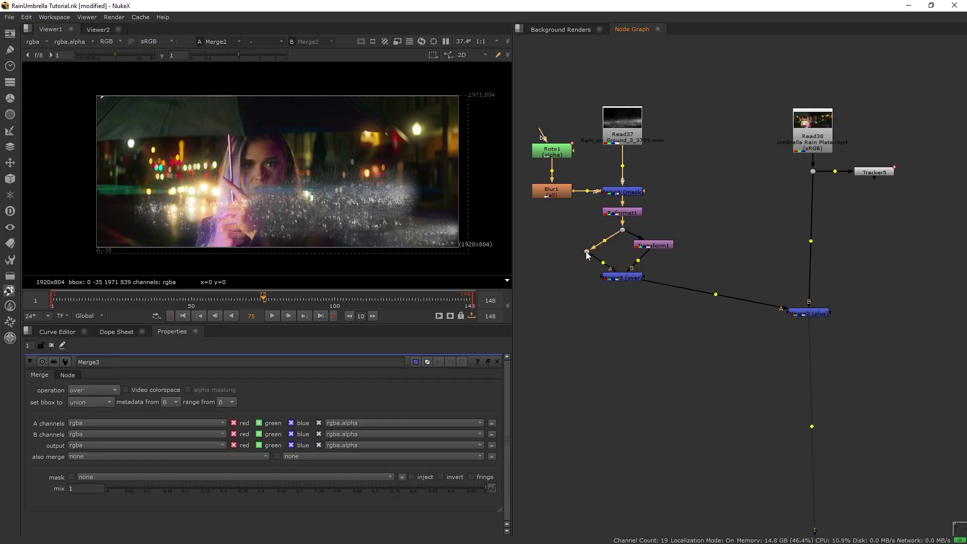
{"action": "left_click_drag", "start_coordinate": [562, 286], "coordinate": [571, 251]}
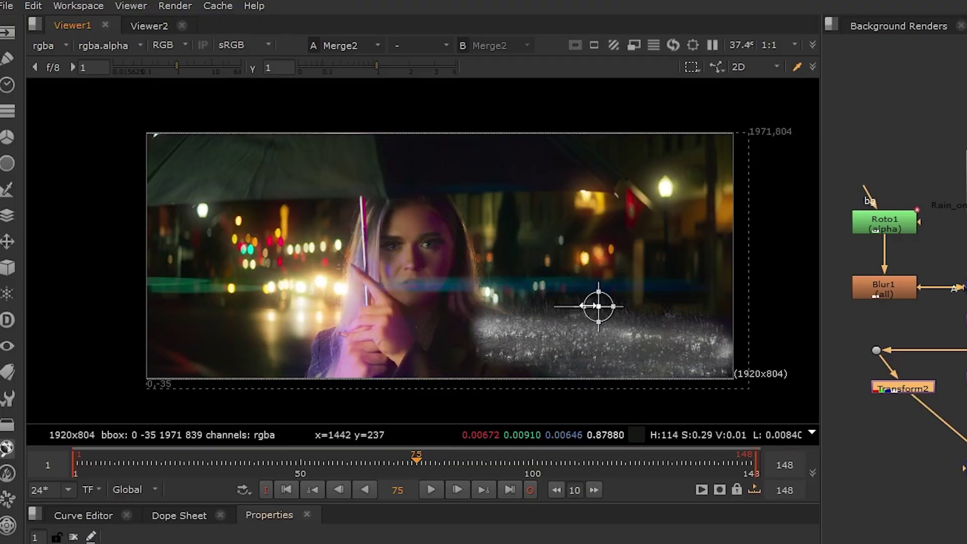
{"action": "left_click_drag", "start_coordinate": [585, 294], "coordinate": [588, 297]}
{"action": "left_click_drag", "start_coordinate": [598, 308], "coordinate": [602, 322]}
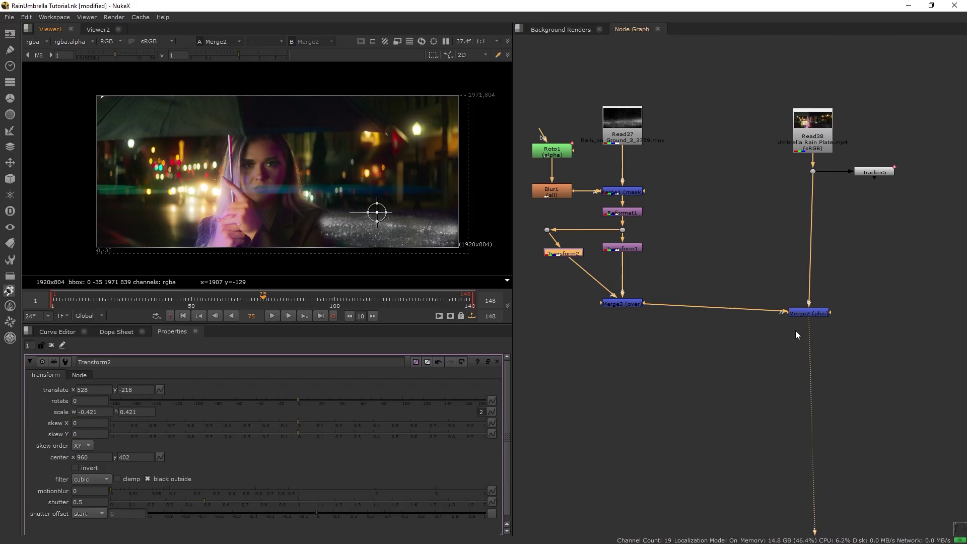
- Set the operation of the Merge joining the two rain branches to plus
{"action": "double_click", "coordinate": [623, 306]}
{"action": "left_click", "coordinate": [95, 391]}
{"action": "left_click", "coordinate": [96, 412]}
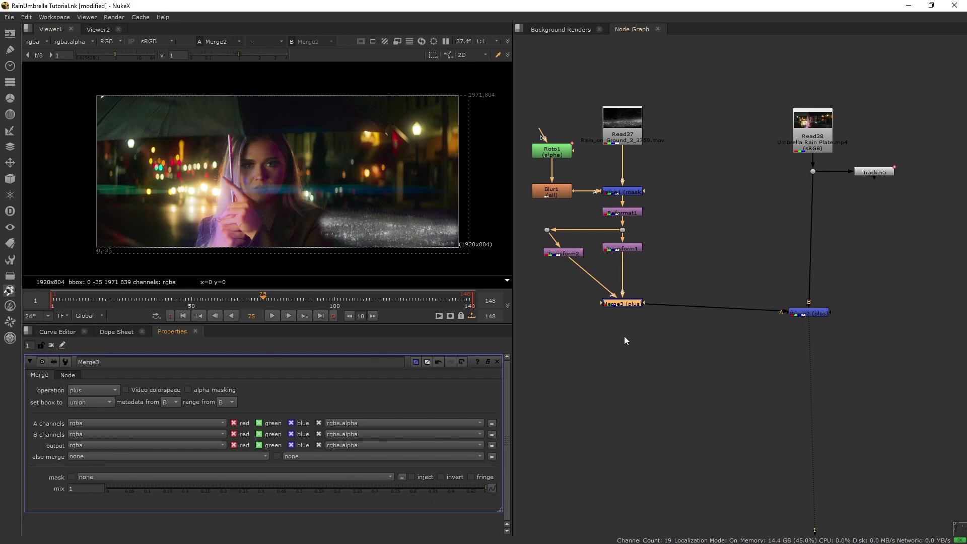
- Insert a TimeOffset node between the second Transform and its Merge and set the time offset to -50 frames
{"action": "left_click", "coordinate": [565, 253]}
{"action": "middle_click_drag", "start_coordinate": [654, 355], "coordinate": [714, 367]}
{"action": "key", "text": "Tab"}
{"action": "type", "text": "time"}
{"action": "left_click", "coordinate": [606, 355]}
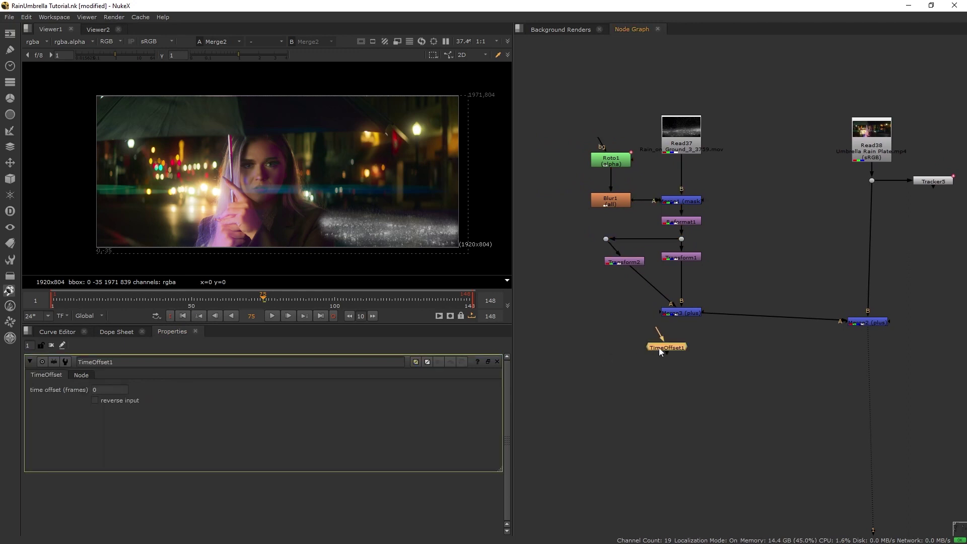
{"action": "left_click_drag", "start_coordinate": [659, 348], "coordinate": [644, 283]}
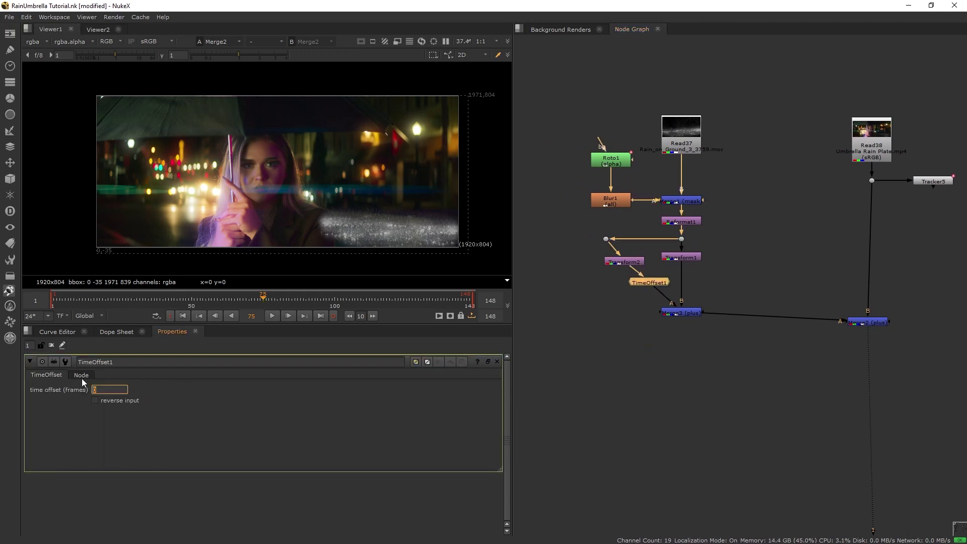
{"action": "type", "text": "-50"}
{"action": "left_click", "coordinate": [601, 389]}
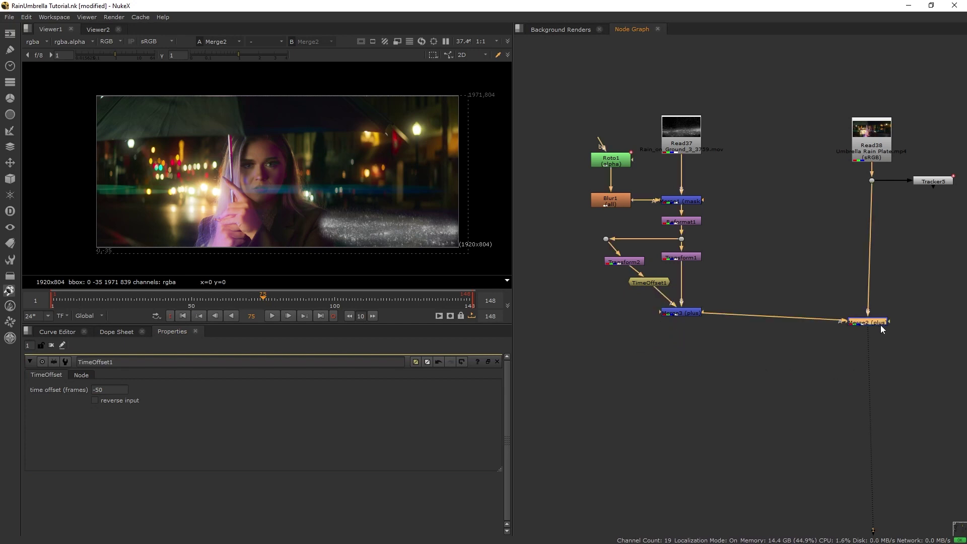
- Add another Merge node below the rain Merge, set it to plus and connect its A input to the side branch's dot
{"action": "left_click_drag", "start_coordinate": [880, 325], "coordinate": [885, 344]}
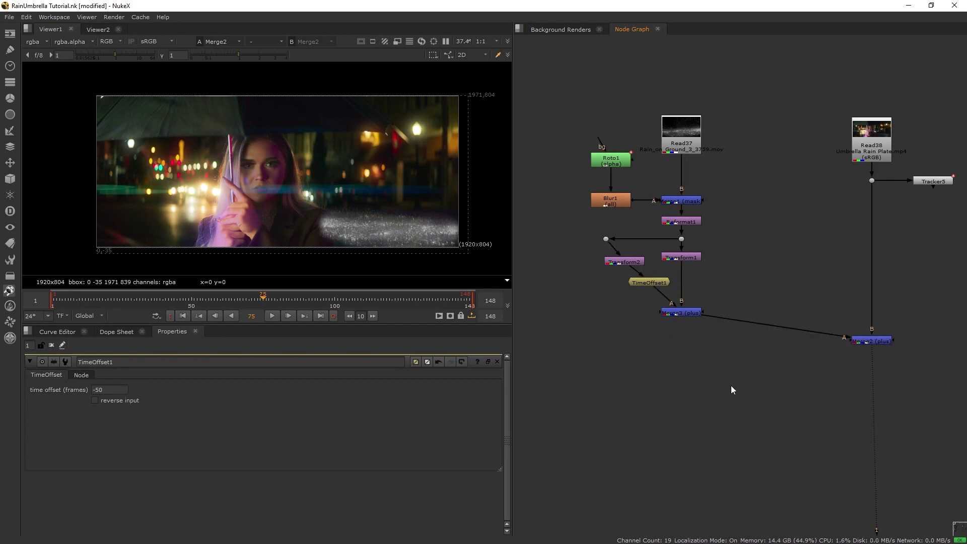
{"action": "key", "text": "ctrl+z"}
{"action": "key", "text": "ctrl+shift+z"}
{"action": "key", "text": "Tab"}
{"action": "type", "text": "merge"}
{"action": "key", "text": "Return"}
{"action": "left_click_drag", "start_coordinate": [720, 365], "coordinate": [686, 343]}
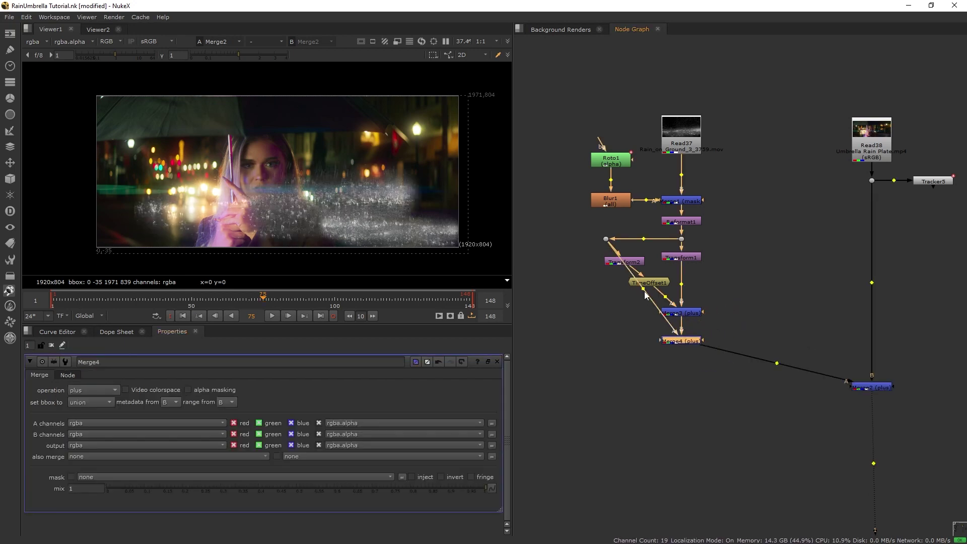
- Extend the dotted branch line and build three more rain branches with Transform and TimeOffset copies, offsetting the last by -5 frames
{"action": "left_click_drag", "start_coordinate": [643, 288], "coordinate": [546, 239], "text": "ctrl"}
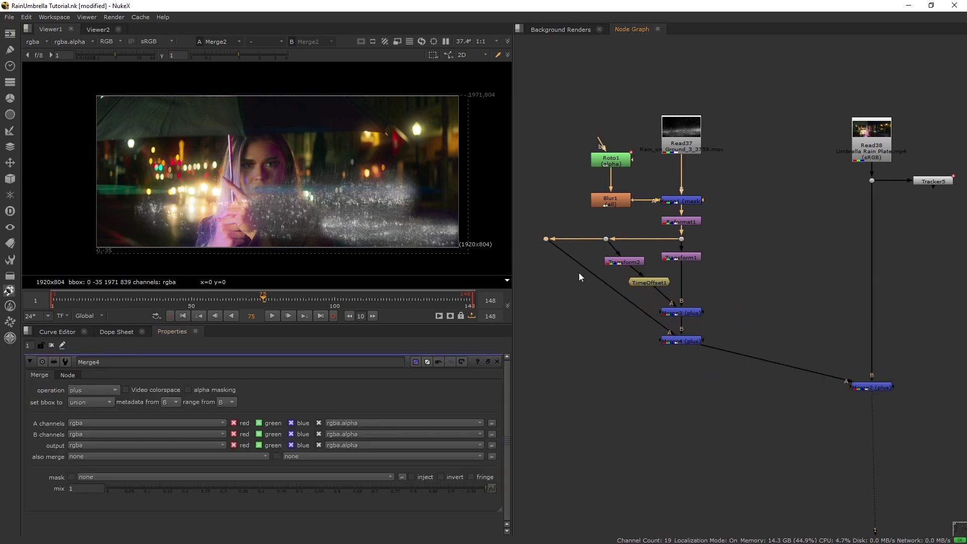
{"action": "left_click", "coordinate": [625, 263]}
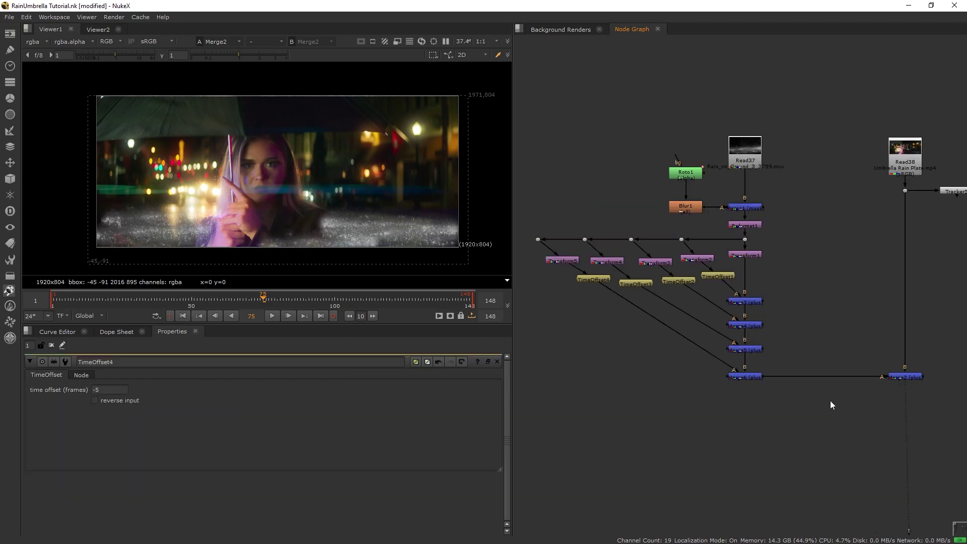
- Go to frame 7 and add a Merge below the rain Merges with a new Roto node feeding its A input
{"action": "left_click_drag", "start_coordinate": [171, 301], "coordinate": [68, 293]}
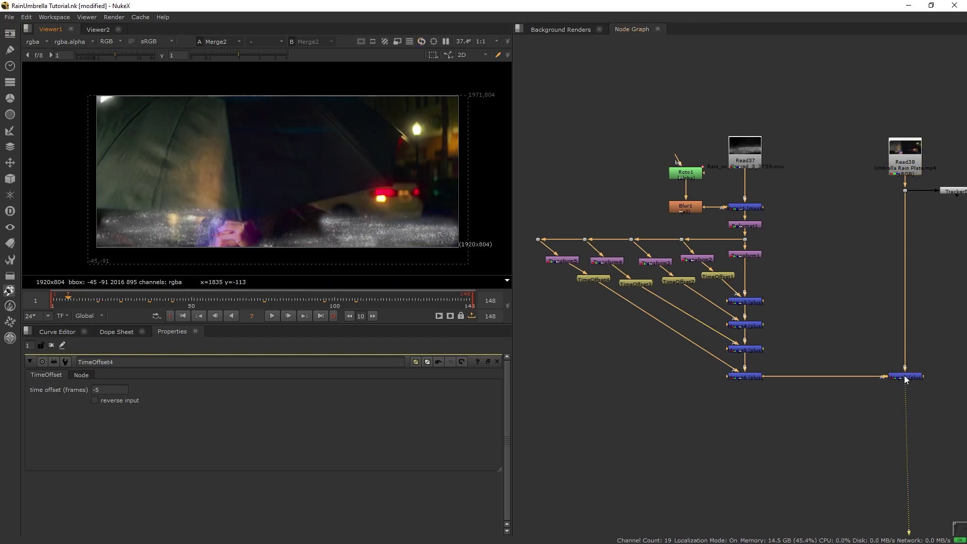
{"action": "left_click_drag", "start_coordinate": [905, 376], "coordinate": [905, 424]}
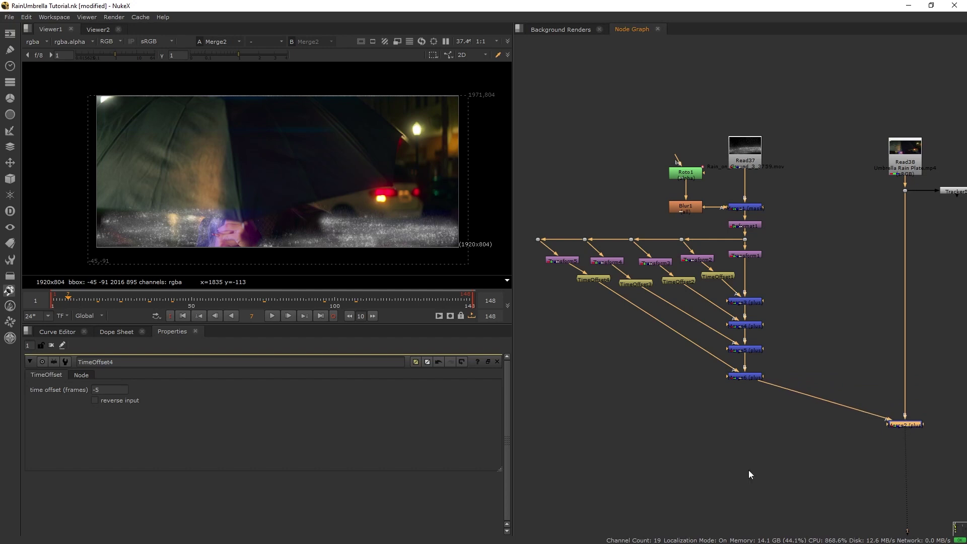
{"action": "key", "text": "m"}
{"action": "mouse_move", "coordinate": [755, 443]}
{"action": "left_mouse_down"}
{"action": "mouse_move", "coordinate": [785, 391]}
{"action": "mouse_move", "coordinate": [747, 403]}
{"action": "mouse_move", "coordinate": [657, 369]}
{"action": "left_mouse_up"}
{"action": "left_click", "coordinate": [658, 368]}
{"action": "key", "text": "o"}
- Draw a closed Bezier roto shape around the car behind the umbrella
{"action": "left_click", "coordinate": [413, 164]}
{"action": "left_click", "coordinate": [428, 206]}
{"action": "left_click", "coordinate": [412, 229]}
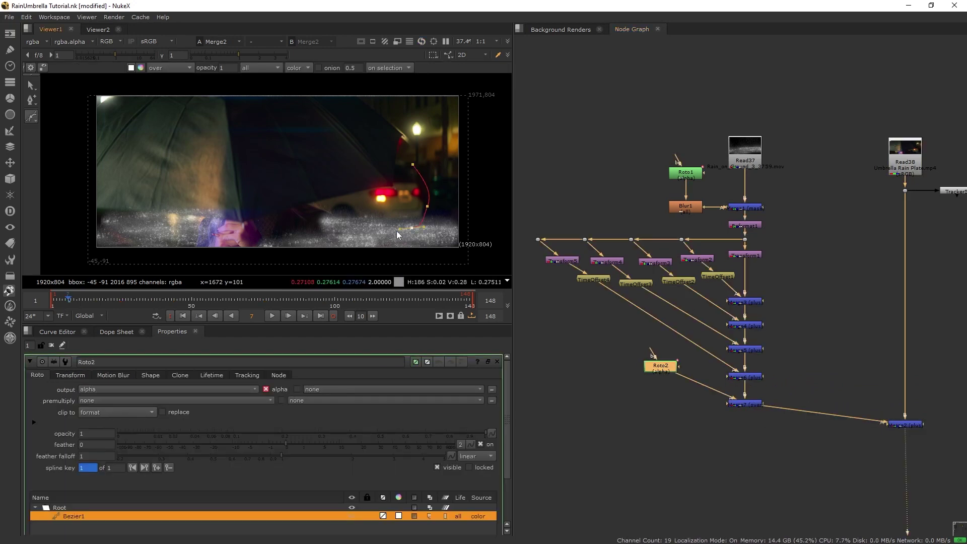
{"action": "left_click_drag", "start_coordinate": [357, 228], "coordinate": [318, 226]}
{"action": "left_click_drag", "start_coordinate": [276, 197], "coordinate": [272, 172]}
{"action": "left_click_drag", "start_coordinate": [285, 152], "coordinate": [322, 144]}
{"action": "left_click", "coordinate": [413, 164]}
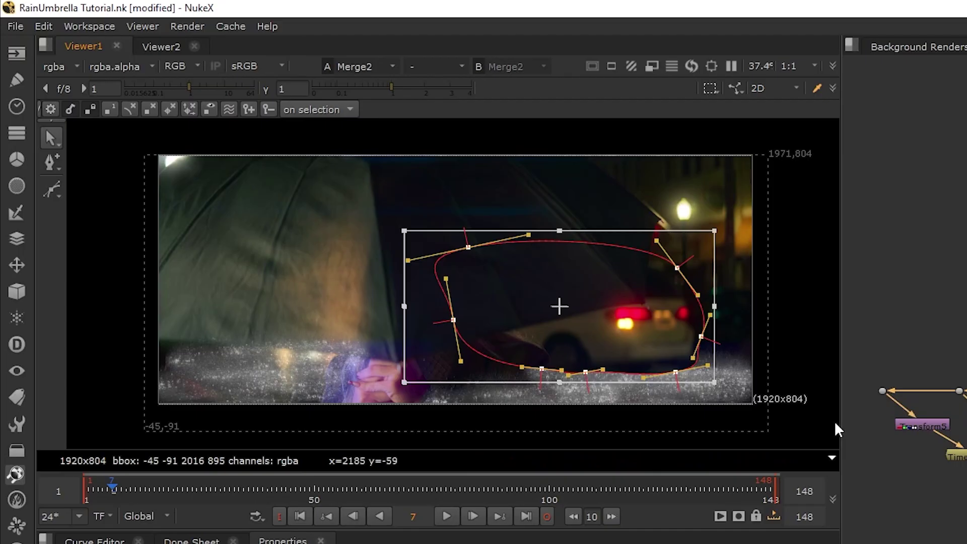
- Keyframe the roto shape's position on neighbouring frames, including frame 10, so it follows the moving car
{"action": "left_click", "coordinate": [99, 490]}
{"action": "mouse_move", "coordinate": [583, 324]}
{"action": "left_mouse_down"}
{"action": "mouse_move", "coordinate": [611, 328]}
{"action": "mouse_move", "coordinate": [570, 322]}
{"action": "left_mouse_up"}
{"action": "left_click", "coordinate": [126, 490]}
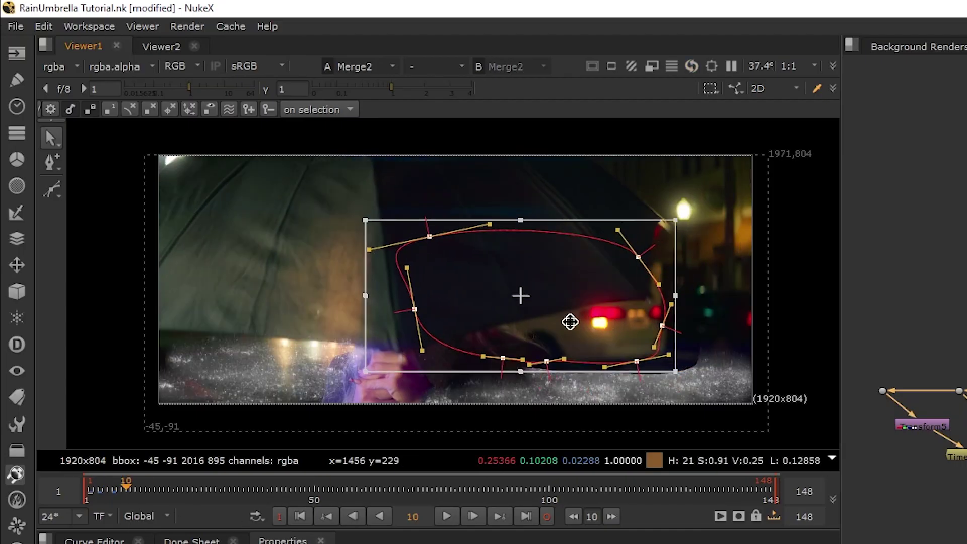
{"action": "key", "text": "shift+Right"}
{"action": "left_click_drag", "start_coordinate": [566, 265], "coordinate": [507, 307]}
- Add a Blur node below the car Roto and set its size to 16.6
{"action": "key", "text": "Tab"}
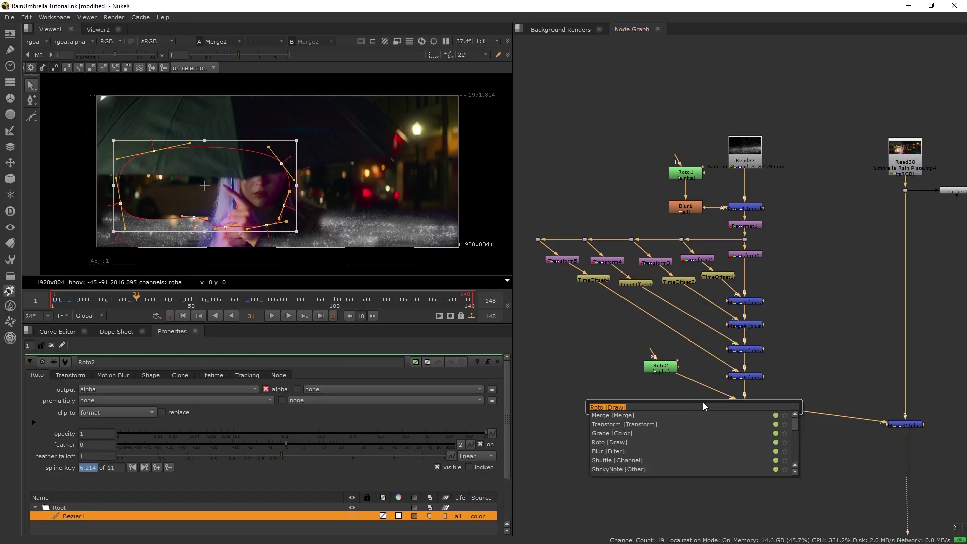
{"action": "type", "text": "blur"}
{"action": "key", "text": "Return"}
{"action": "left_click_drag", "start_coordinate": [686, 407], "coordinate": [651, 397]}
{"action": "left_click_drag", "start_coordinate": [229, 401], "coordinate": [260, 406]}
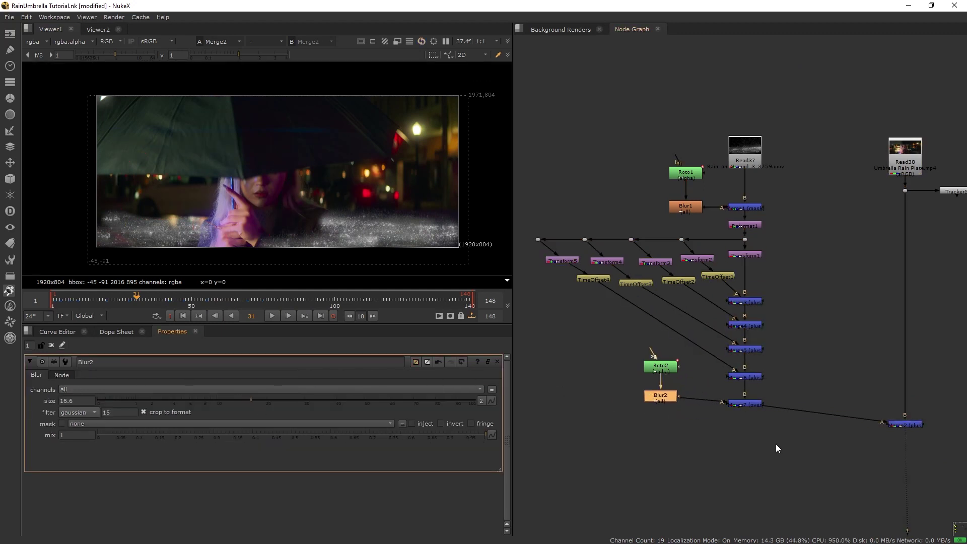
- Insert a Grade node below the last rain Merge and set its gain to 1.25 red, 0.85 green and 0.45 blue
{"action": "middle_click_drag", "start_coordinate": [834, 453], "coordinate": [855, 395]}
{"action": "left_click", "coordinate": [912, 357]}
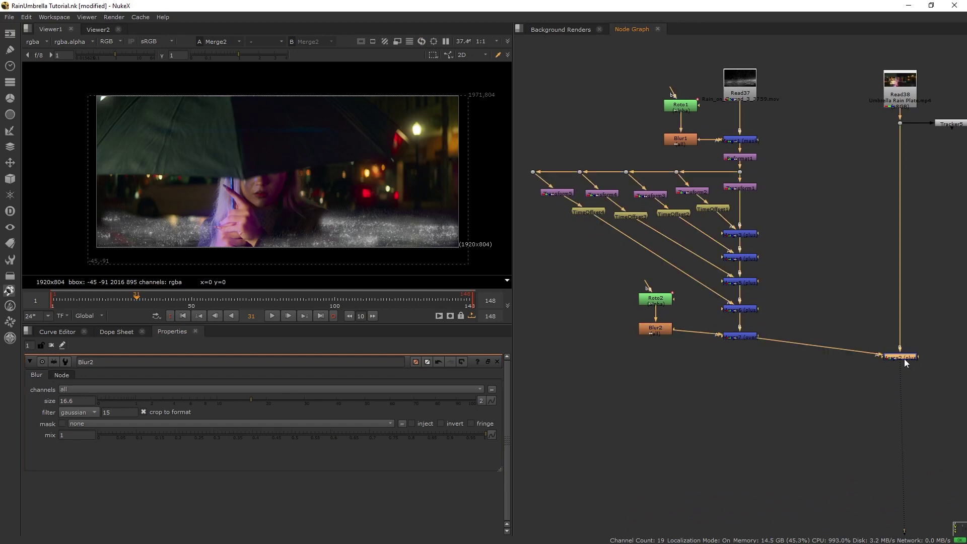
{"action": "left_click_drag", "start_coordinate": [904, 359], "coordinate": [905, 364]}
{"action": "left_click", "coordinate": [721, 392]}
{"action": "key", "text": "Tab"}
{"action": "type", "text": "grade"}
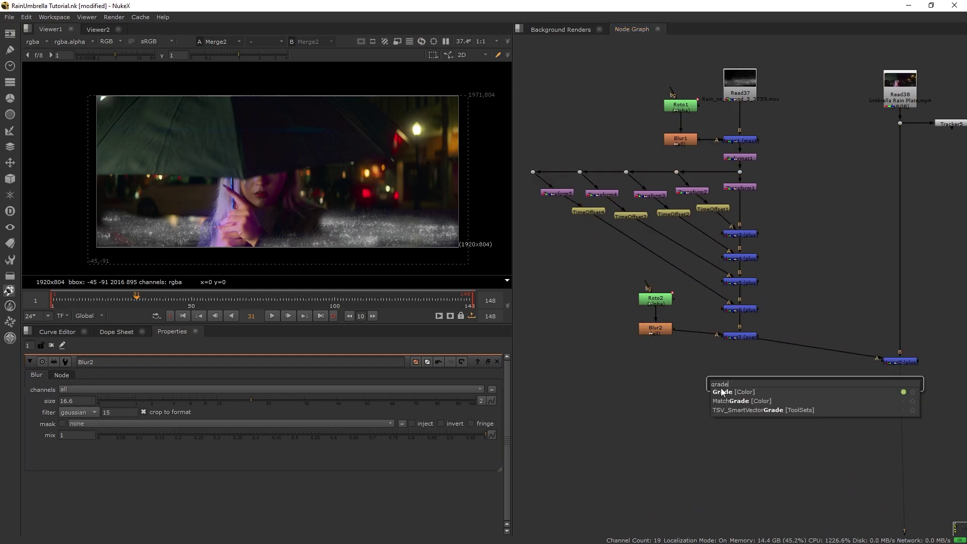
{"action": "left_click", "coordinate": [723, 392]}
{"action": "left_click_drag", "start_coordinate": [805, 389], "coordinate": [743, 361]}
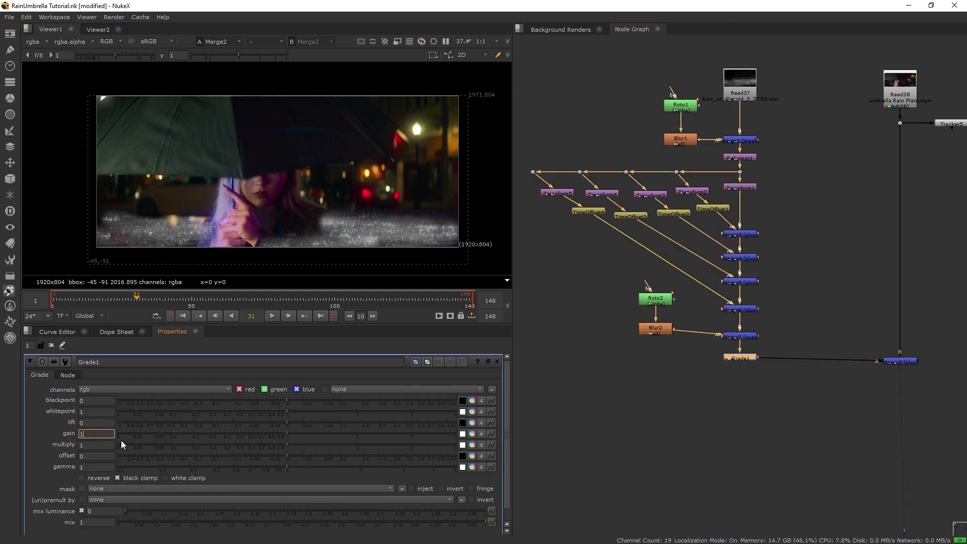
{"action": "left_click", "coordinate": [472, 433]}
{"action": "left_click_drag", "start_coordinate": [476, 463], "coordinate": [474, 478]}
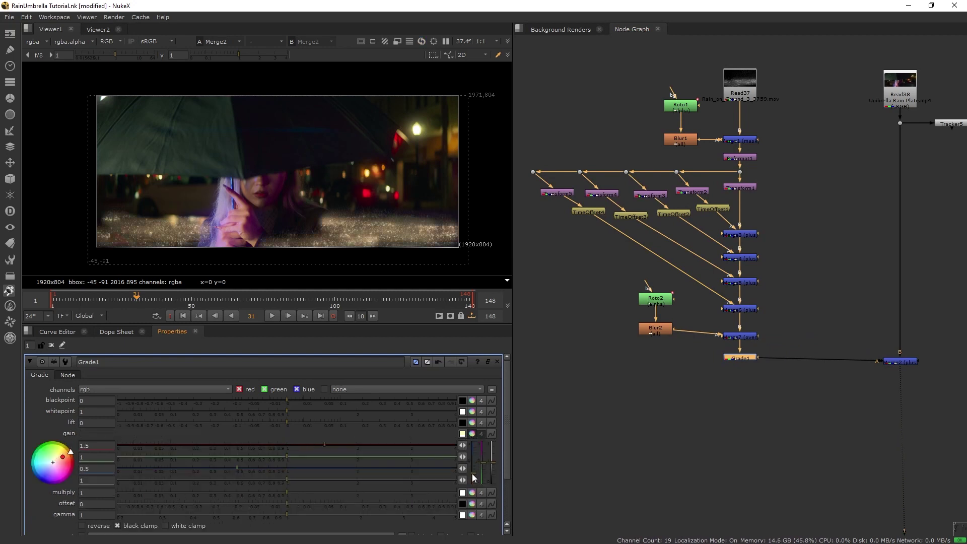
- Add a Defocus node below the Grade and set its defocus to 6
{"action": "left_click", "coordinate": [763, 388]}
{"action": "key", "text": "Tab"}
{"action": "type", "text": "def"}
{"action": "key", "text": "Return"}
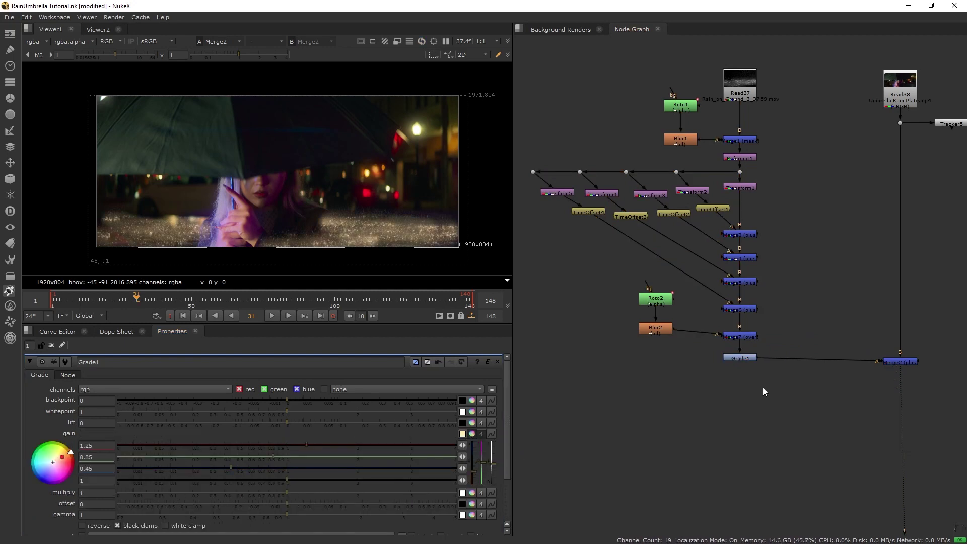
{"action": "left_click_drag", "start_coordinate": [763, 388], "coordinate": [742, 379]}
{"action": "left_click_drag", "start_coordinate": [904, 365], "coordinate": [905, 380]}
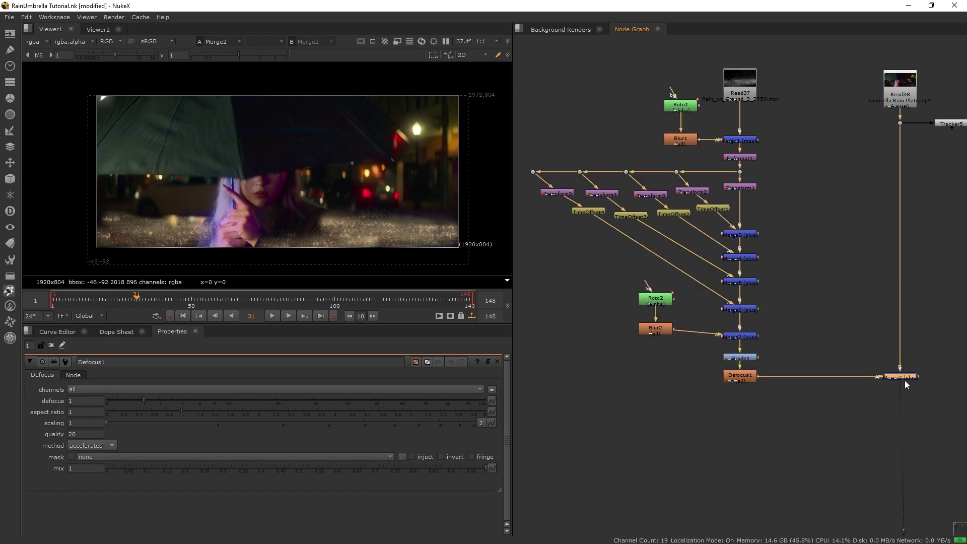
{"action": "double_click", "coordinate": [80, 401]}
{"action": "type", "text": "6"}
{"action": "left_click", "coordinate": [82, 414]}
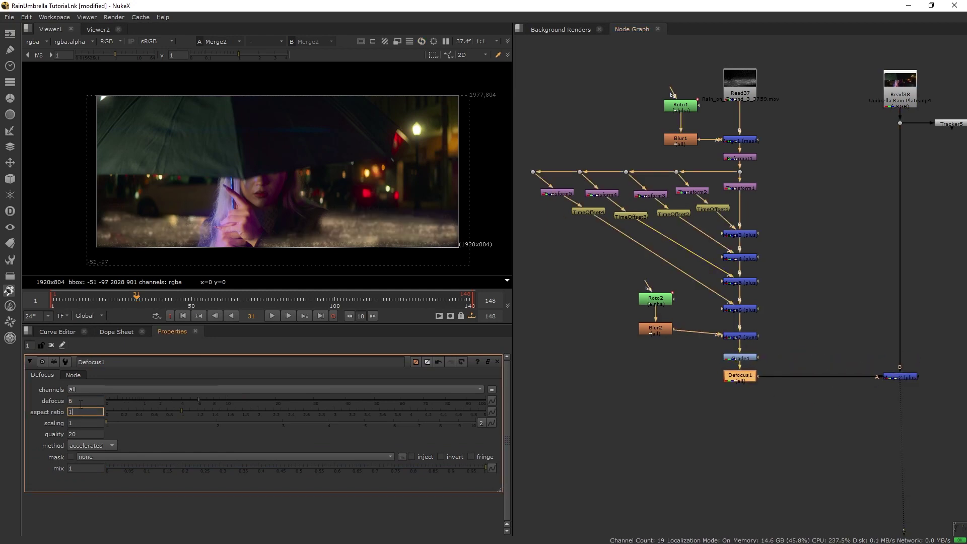
- Toggle the ground-rain Merge on the plate off and on, and compare the result at frame 68
{"action": "left_click", "coordinate": [81, 399]}
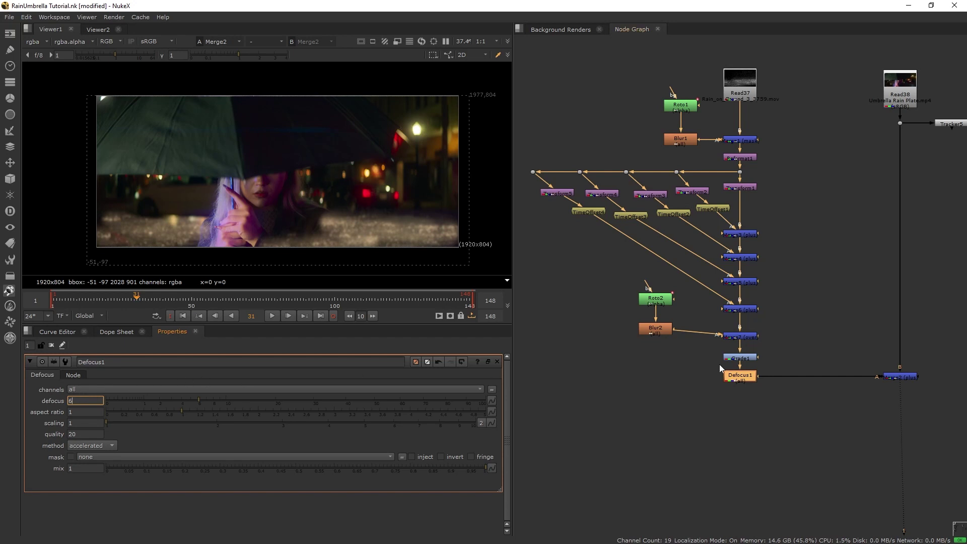
{"action": "left_click", "coordinate": [734, 377]}
{"action": "middle_click_drag", "start_coordinate": [898, 398], "coordinate": [812, 403]}
{"action": "left_click", "coordinate": [820, 377]}
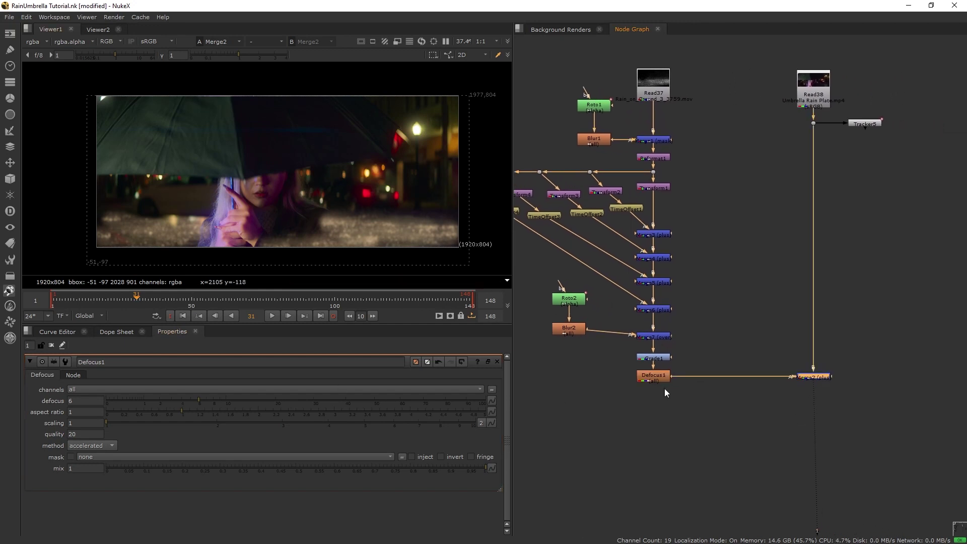
{"action": "key", "text": "d"}
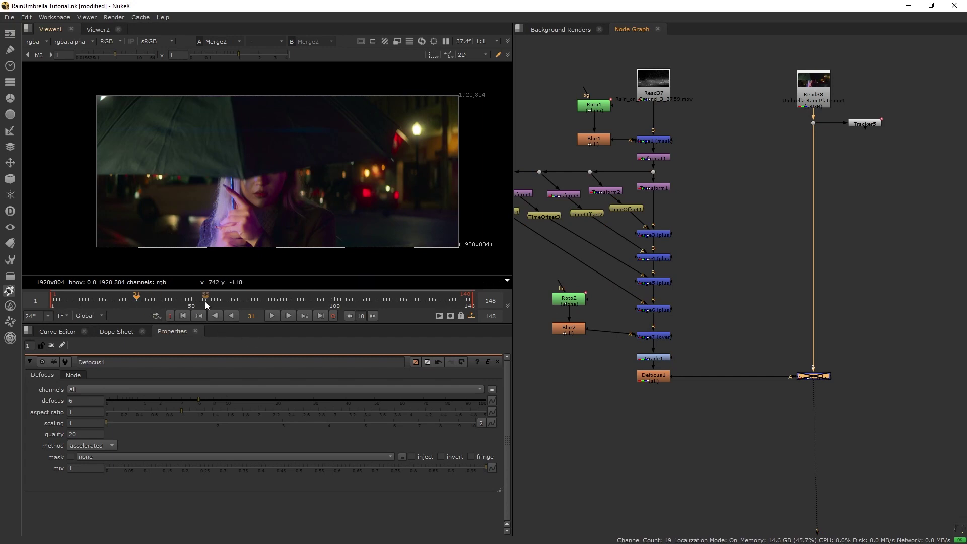
{"action": "left_click", "coordinate": [244, 299]}
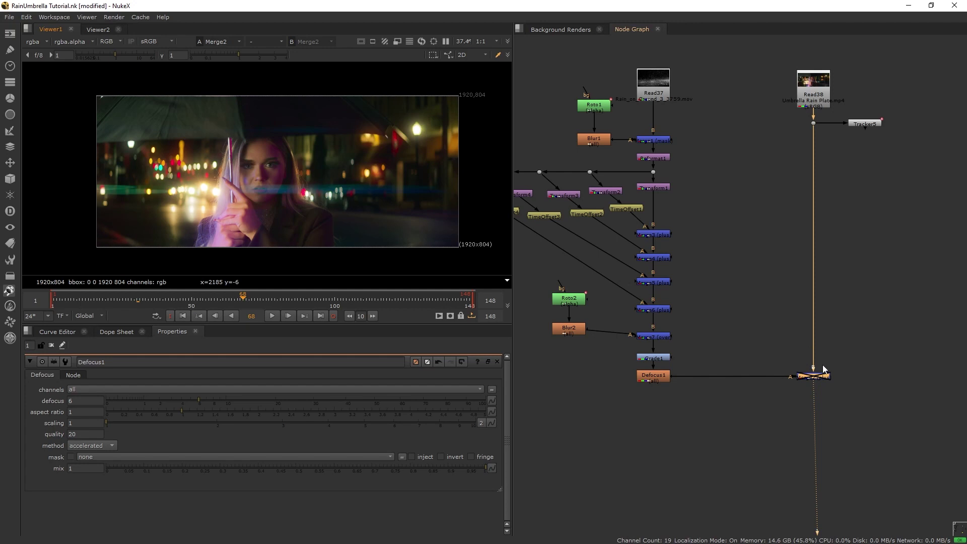
{"action": "key", "text": "d"}
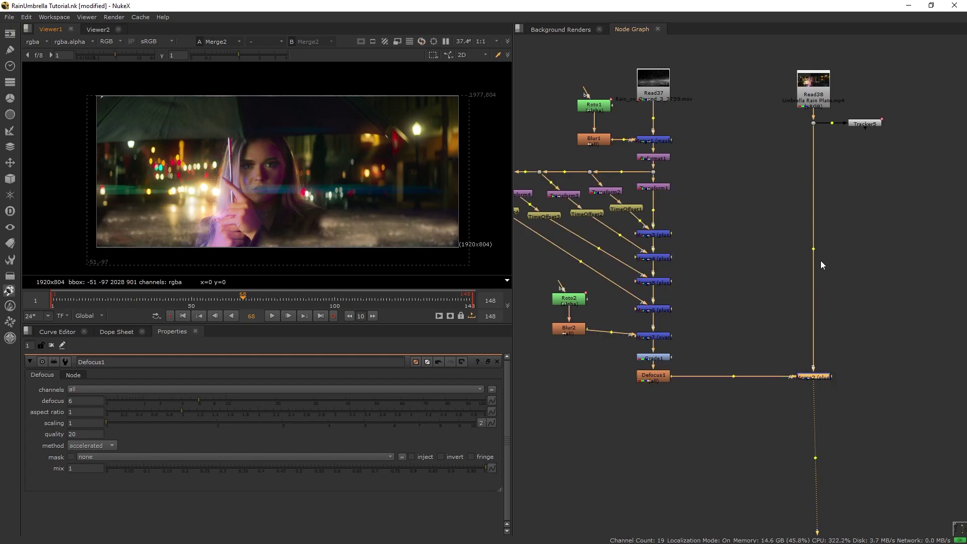
- Insert a Dot in the plate's pipe and connect a new luminance Keyer node to it
{"action": "left_click", "coordinate": [815, 248], "text": "ctrl"}
{"action": "middle_click_drag", "start_coordinate": [897, 273], "coordinate": [797, 282]}
{"action": "left_click", "coordinate": [810, 328]}
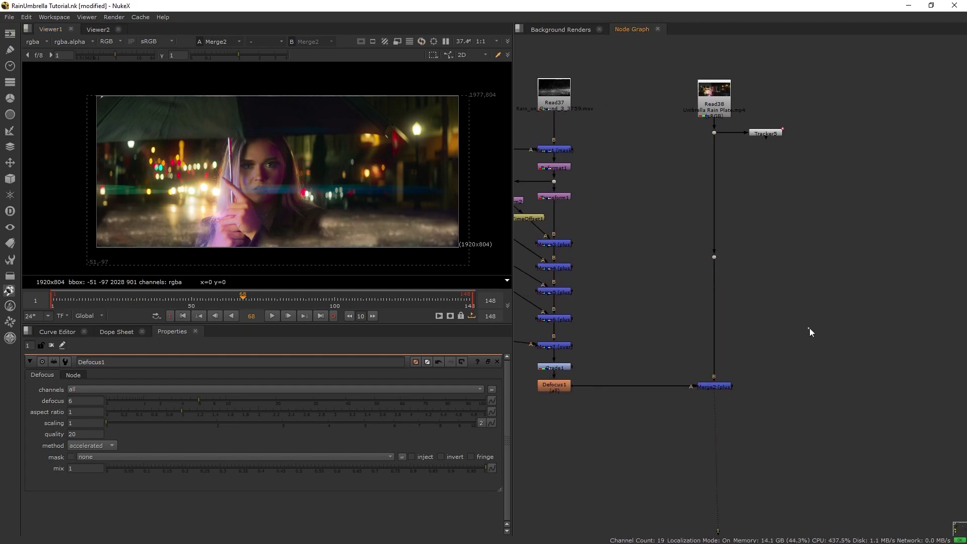
{"action": "key", "text": "Tab"}
{"action": "type", "text": "keyer"}
{"action": "key", "text": "Return"}
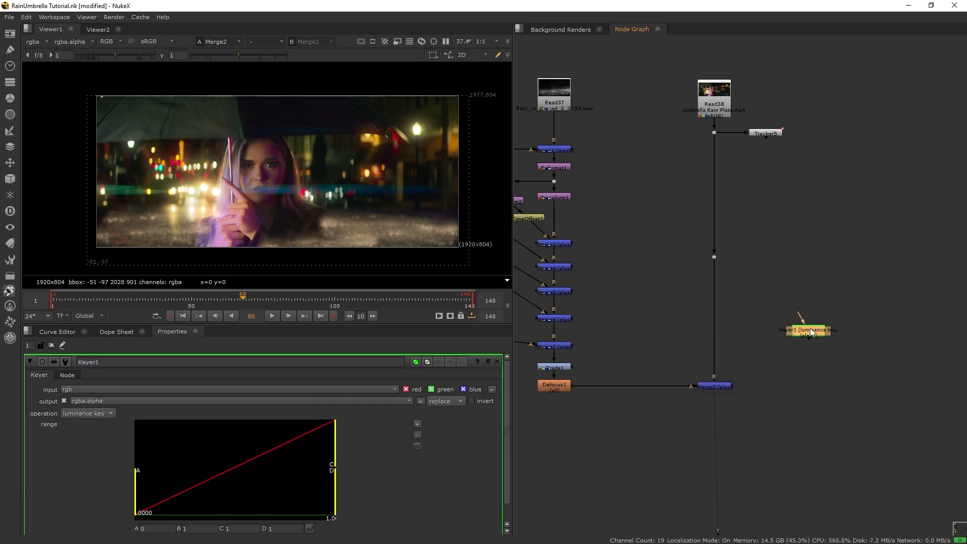
{"action": "left_click_drag", "start_coordinate": [800, 313], "coordinate": [715, 259]}
{"action": "left_click_drag", "start_coordinate": [827, 337], "coordinate": [842, 368]}
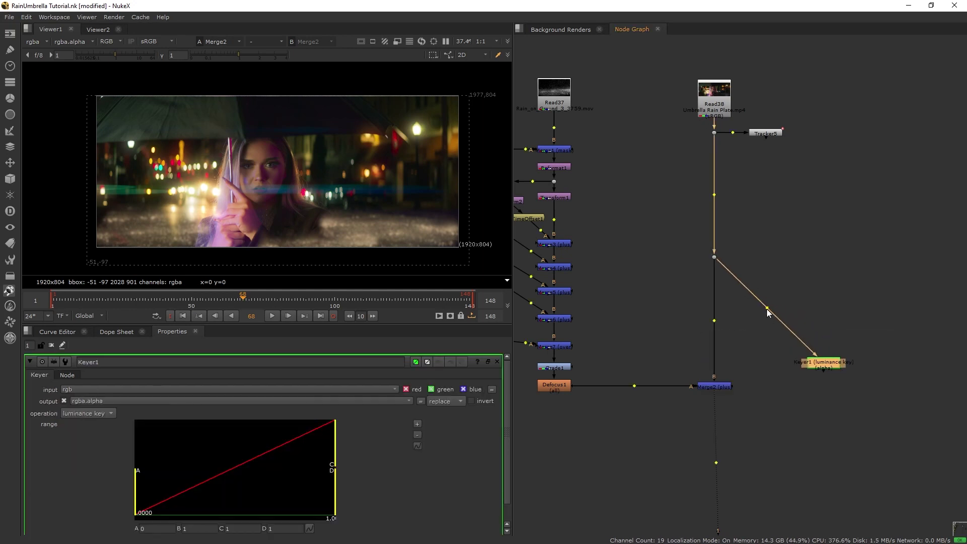
- Add an elbow Dot to the Keyer's input pipe so it runs at right angles from the plate
{"action": "left_click_drag", "start_coordinate": [769, 309], "coordinate": [827, 259], "text": "ctrl"}
{"action": "left_click_drag", "start_coordinate": [823, 363], "coordinate": [823, 374]}
{"action": "middle_click_drag", "start_coordinate": [823, 374], "coordinate": [813, 357]}
- View the Keyer's alpha and set its luminance range to about 0.0086 for A and 0.191 for B
{"action": "key", "text": "1"}
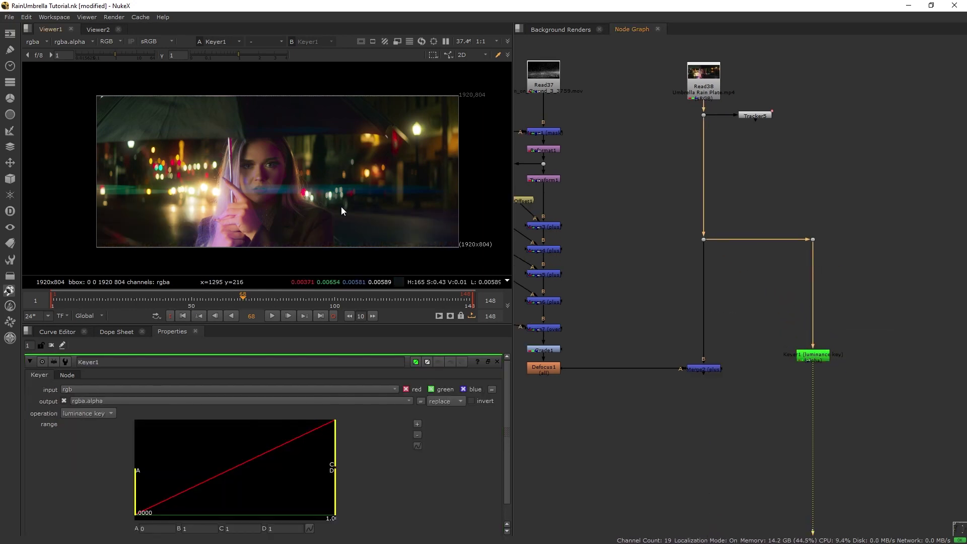
{"action": "key", "text": "a"}
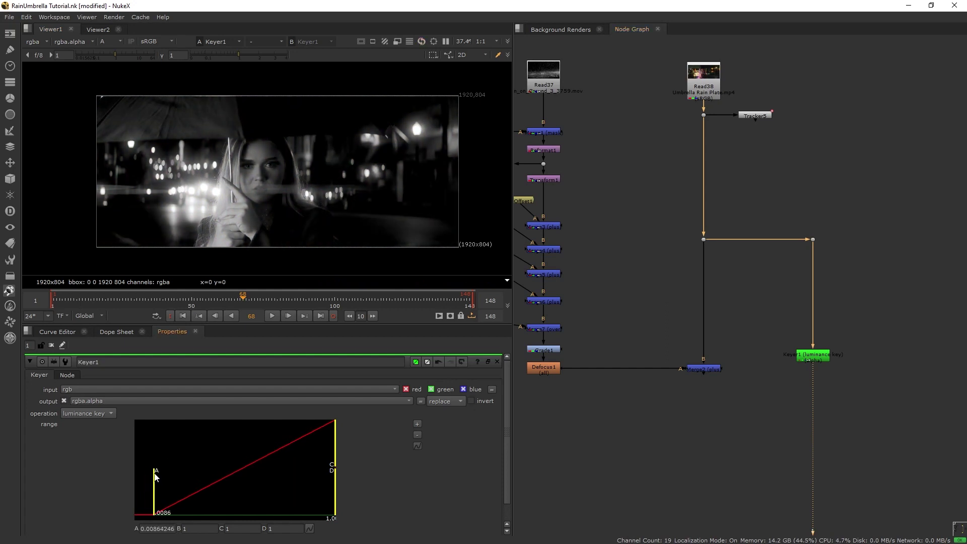
{"action": "left_click_drag", "start_coordinate": [137, 476], "coordinate": [157, 475]}
{"action": "left_click_drag", "start_coordinate": [323, 455], "coordinate": [223, 457]}
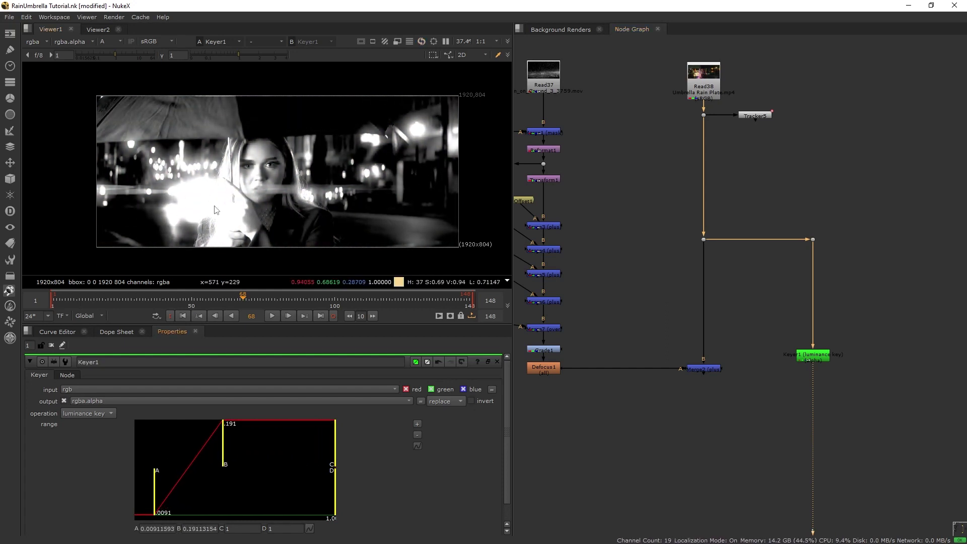
{"action": "left_click_drag", "start_coordinate": [154, 479], "coordinate": [153, 479]}
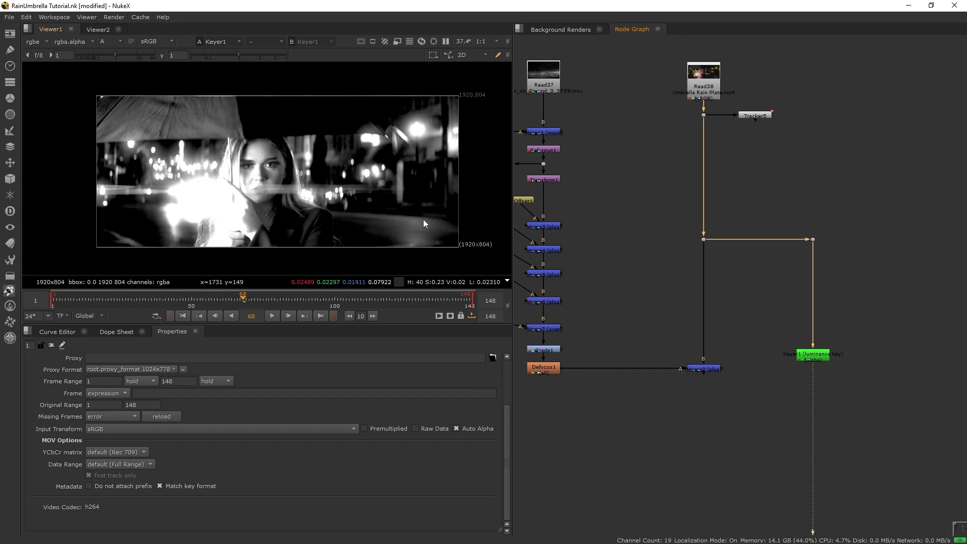
- Return to the colour view, mask the ground-rain Merge with the Keyer, and reopen the Keyer to adjust its luminance range
{"action": "key", "text": "a"}
{"action": "left_click", "coordinate": [699, 369]}
{"action": "key", "text": "1"}
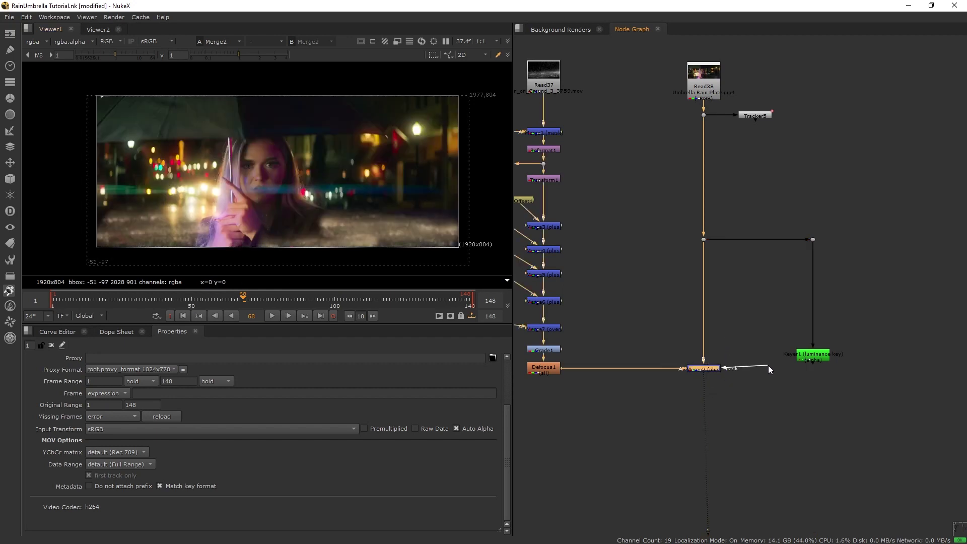
{"action": "left_click_drag", "start_coordinate": [769, 365], "coordinate": [811, 358]}
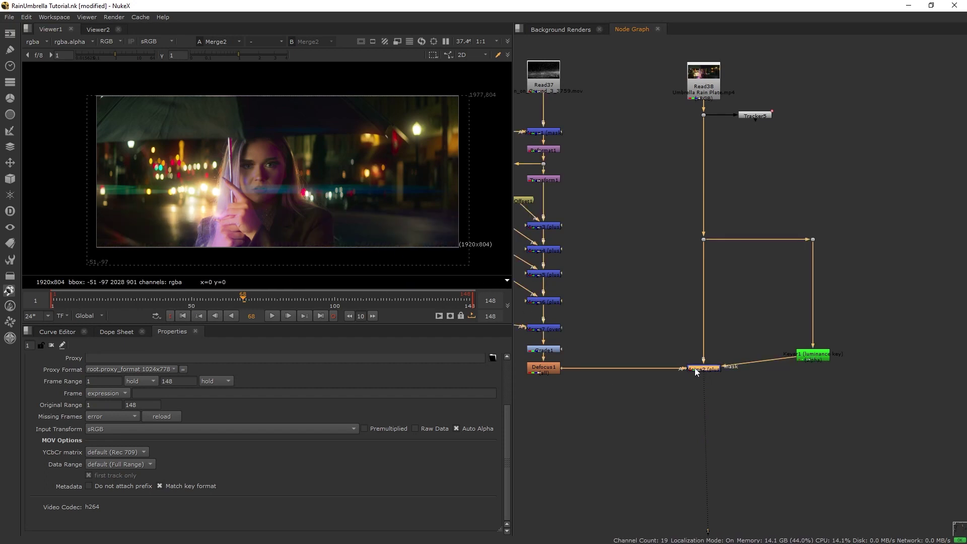
{"action": "double_click", "coordinate": [813, 358]}
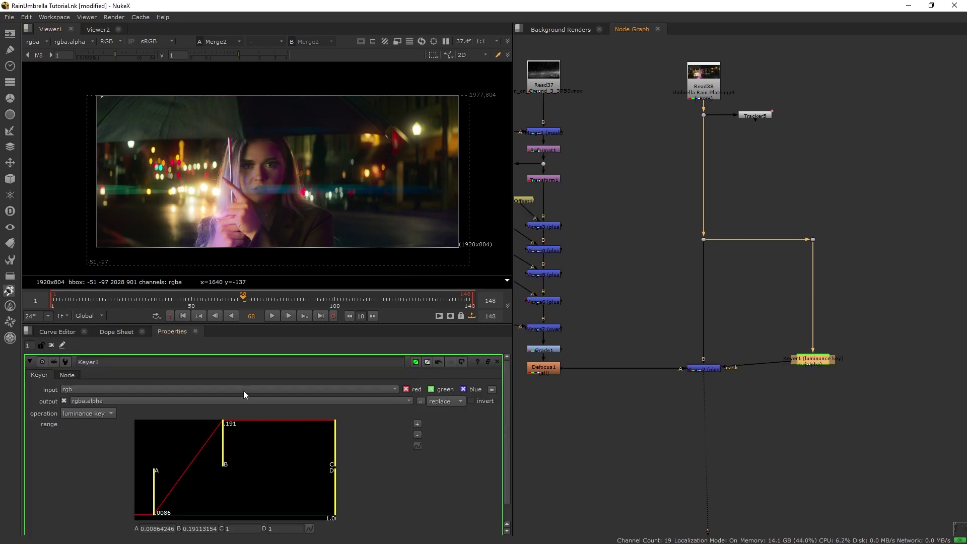
{"action": "left_click_drag", "start_coordinate": [196, 471], "coordinate": [183, 459]}
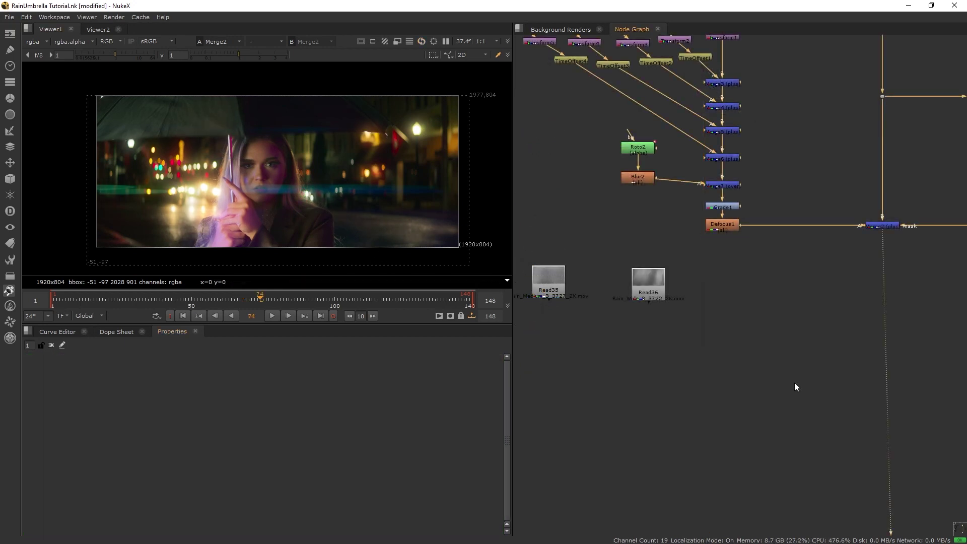
- View the Read35 and Read36 falling-rain clips one after the other
{"action": "left_click", "coordinate": [794, 383]}
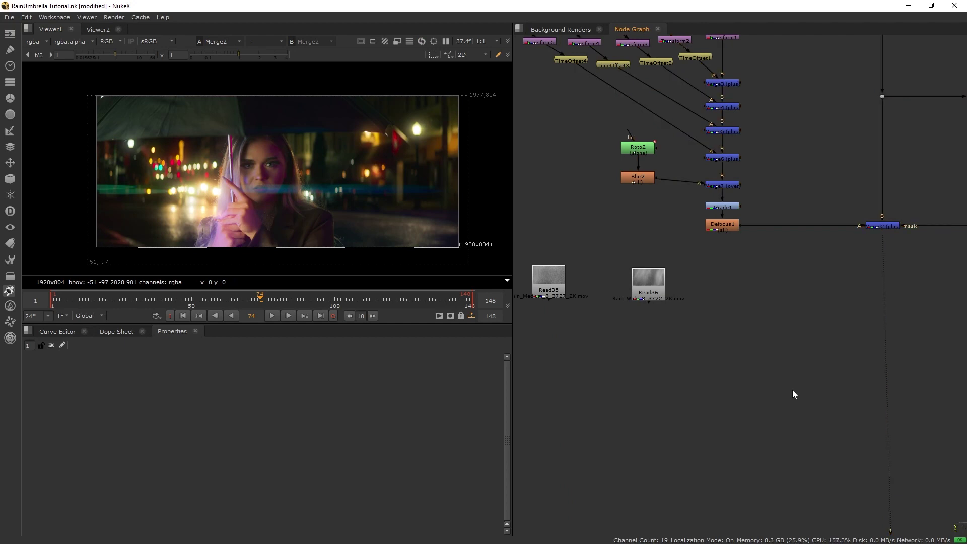
{"action": "left_click", "coordinate": [556, 290]}
{"action": "key", "text": "1"}
{"action": "left_click", "coordinate": [596, 302]}
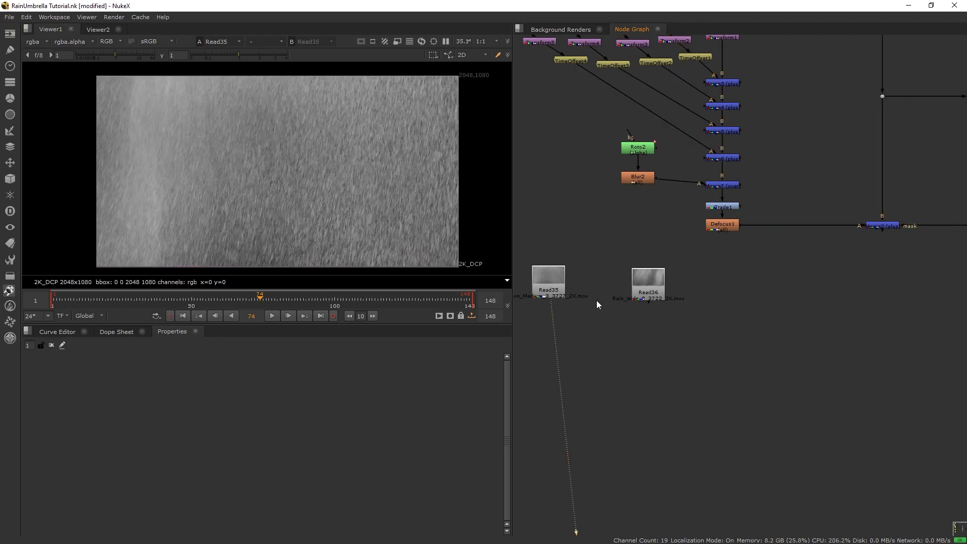
{"action": "left_click", "coordinate": [635, 297]}
{"action": "key", "text": "1"}
{"action": "left_click", "coordinate": [682, 317]}
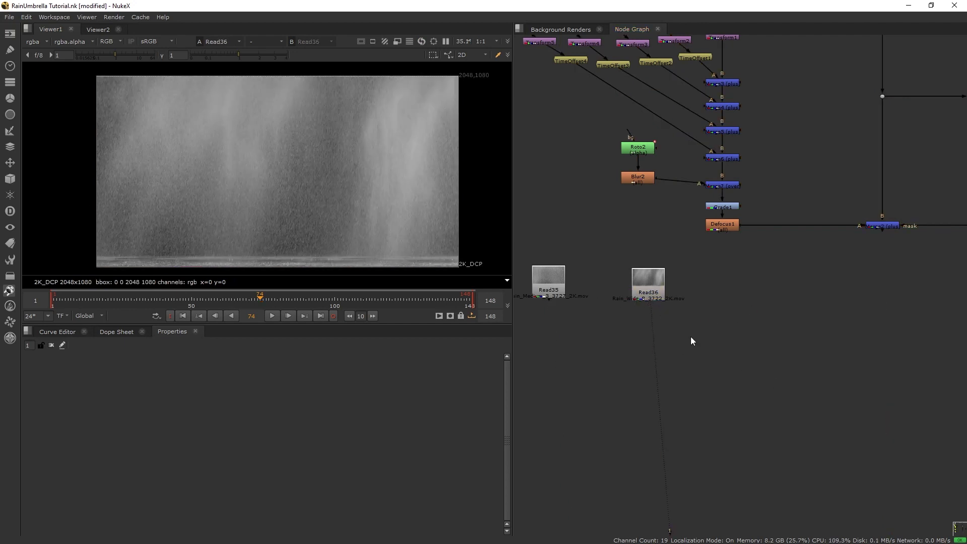
- Add a Reformat node below Read36 to fit the wide rain clip to the 1920x804 root format
{"action": "key", "text": "ctrl+r"}
{"action": "left_click", "coordinate": [698, 339]}
{"action": "left_click_drag", "start_coordinate": [636, 343], "coordinate": [653, 330]}
- Paste a copy of the Reformat below Read35 and view both reformatted rain clips
{"action": "key", "text": "ctrl+c"}
{"action": "left_click", "coordinate": [579, 336]}
{"action": "key", "text": "ctrl+v"}
{"action": "left_click", "coordinate": [579, 335]}
{"action": "middle_click_drag", "start_coordinate": [579, 335], "coordinate": [581, 335]}
{"action": "mouse_move", "coordinate": [559, 319]}
{"action": "left_mouse_down"}
{"action": "mouse_move", "coordinate": [553, 297]}
{"action": "mouse_move", "coordinate": [561, 326]}
{"action": "left_mouse_up"}
{"action": "key", "text": "1"}
{"action": "left_click", "coordinate": [600, 335]}
{"action": "left_click", "coordinate": [640, 332]}
{"action": "key", "text": "1"}
{"action": "left_click_drag", "start_coordinate": [650, 332], "coordinate": [650, 330]}
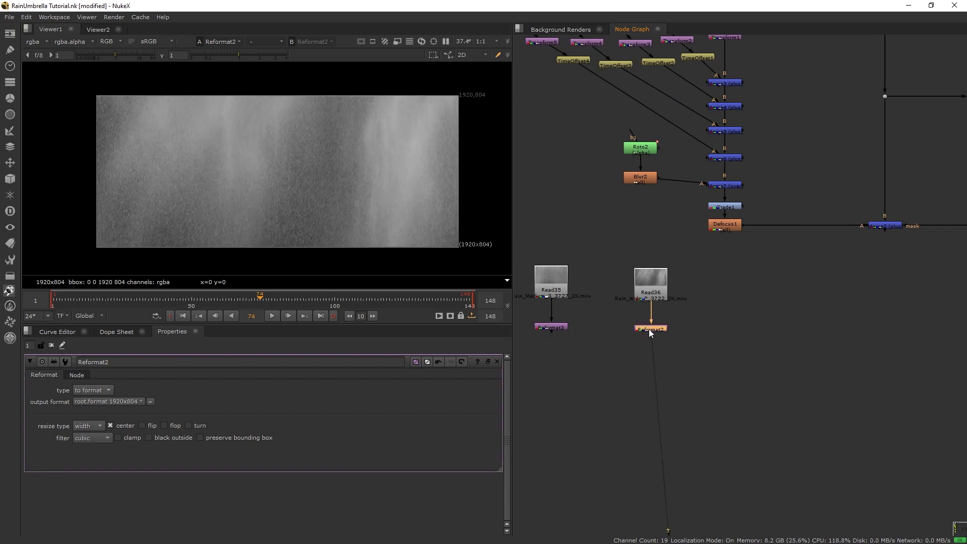
- Merge the two reformatted rain clips, with Read35's branch as input A, using the plus operation
{"action": "key", "text": "m"}
{"action": "left_click_drag", "start_coordinate": [626, 394], "coordinate": [559, 328]}
{"action": "left_click", "coordinate": [94, 390]}
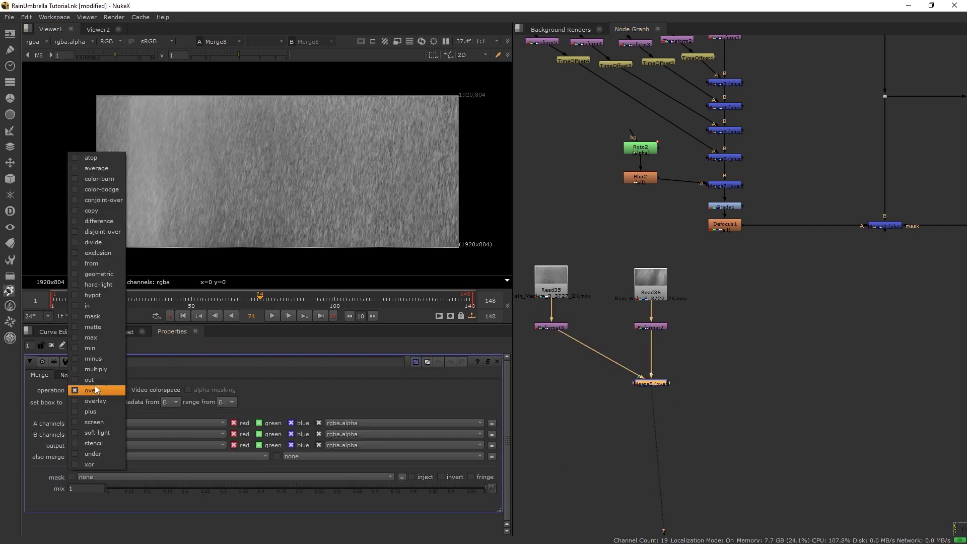
{"action": "left_click", "coordinate": [103, 412]}
{"action": "left_click", "coordinate": [717, 414]}
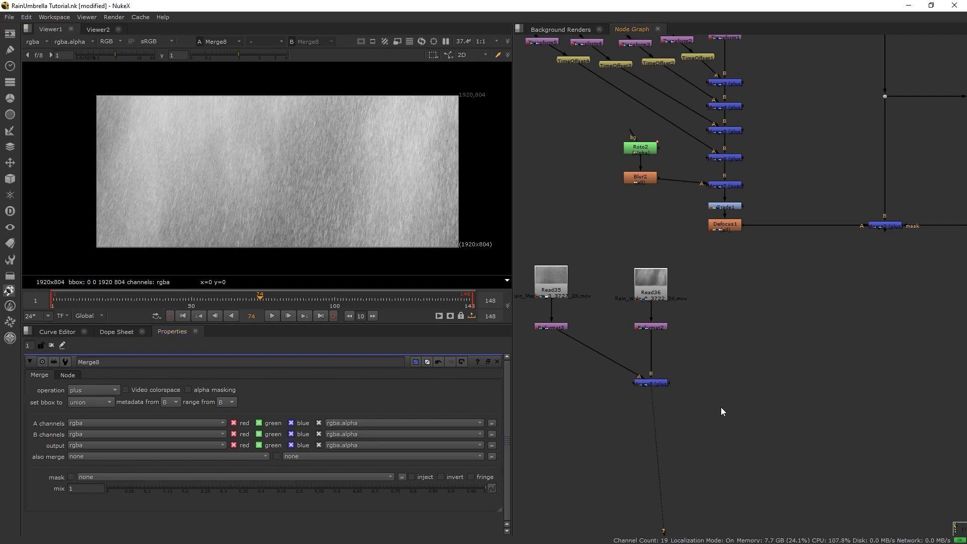
- Add a Merge below the ground-rain Merge with the combined falling rain as input A, using the plus operation
{"action": "middle_click_drag", "start_coordinate": [861, 389], "coordinate": [808, 365]}
{"action": "key", "text": "m"}
{"action": "left_click_drag", "start_coordinate": [815, 353], "coordinate": [838, 206]}
{"action": "left_click_drag", "start_coordinate": [821, 356], "coordinate": [603, 360]}
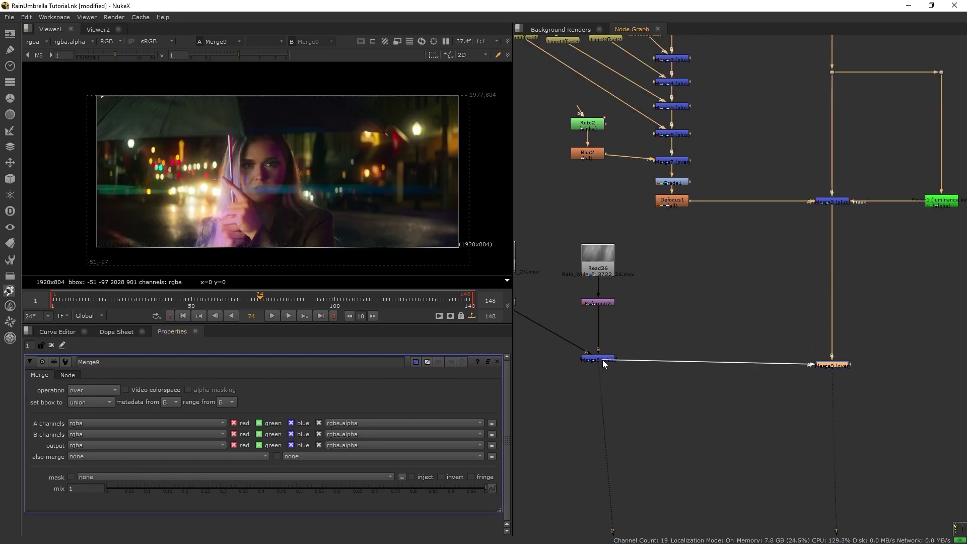
{"action": "left_click", "coordinate": [76, 392]}
{"action": "left_click", "coordinate": [80, 411]}
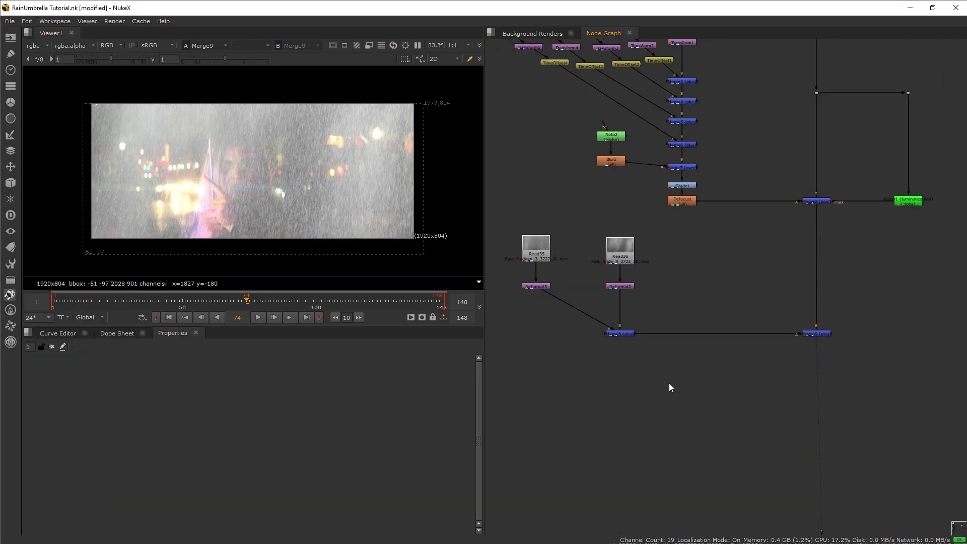
- Insert a Grade between Read36's Reformat and the rain Merge and set its gamma to 0.268
{"action": "key", "text": "g"}
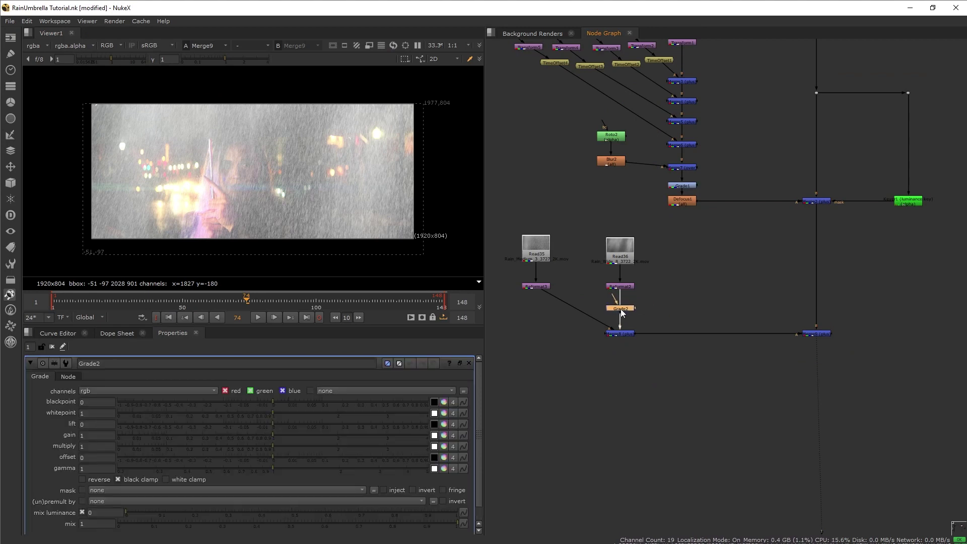
{"action": "left_click_drag", "start_coordinate": [273, 467], "coordinate": [145, 467]}
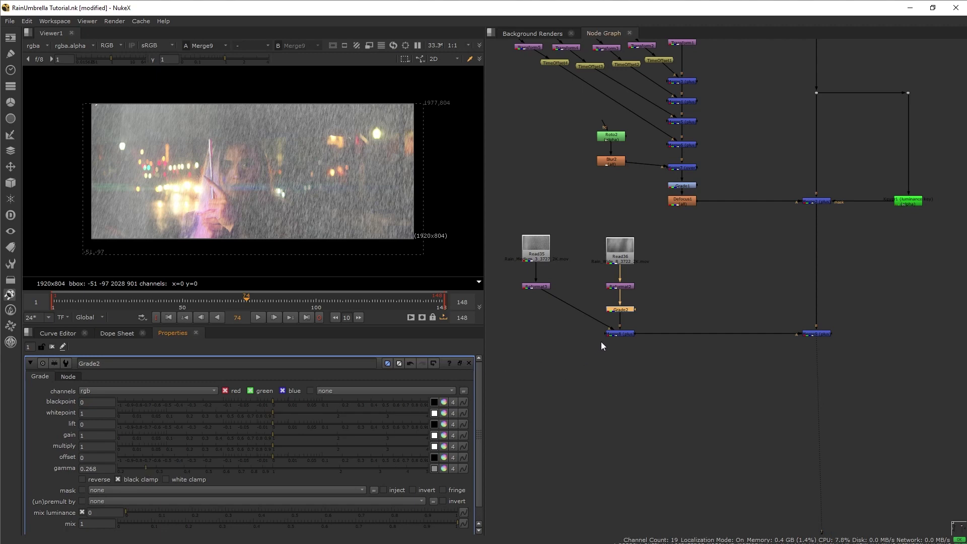
- Make room above the plate's last Merge and add a Defocus of 6 below the falling-rain Merge
{"action": "left_click_drag", "start_coordinate": [816, 334], "coordinate": [814, 383]}
{"action": "left_click", "coordinate": [687, 402]}
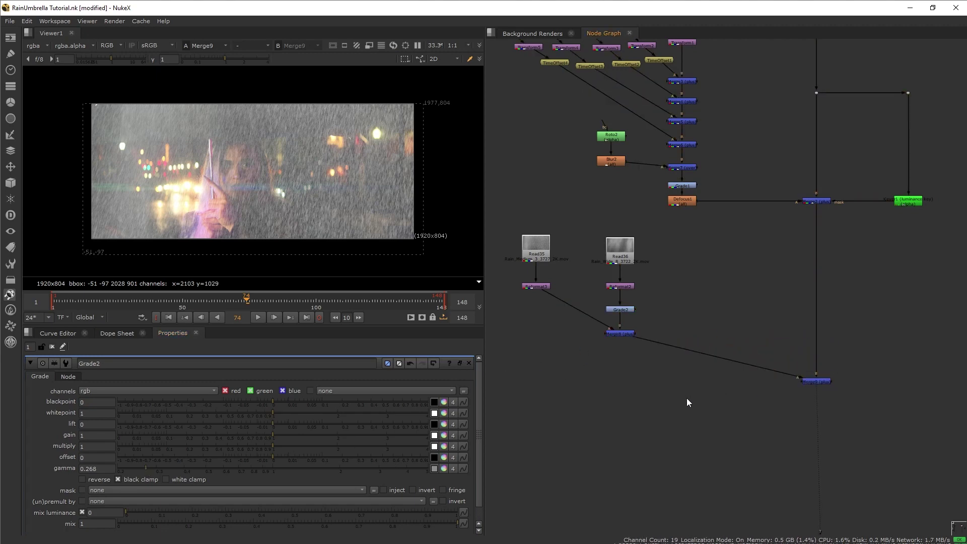
{"action": "key", "text": "Return"}
{"action": "left_click_drag", "start_coordinate": [684, 399], "coordinate": [619, 369]}
{"action": "left_click", "coordinate": [551, 358]}
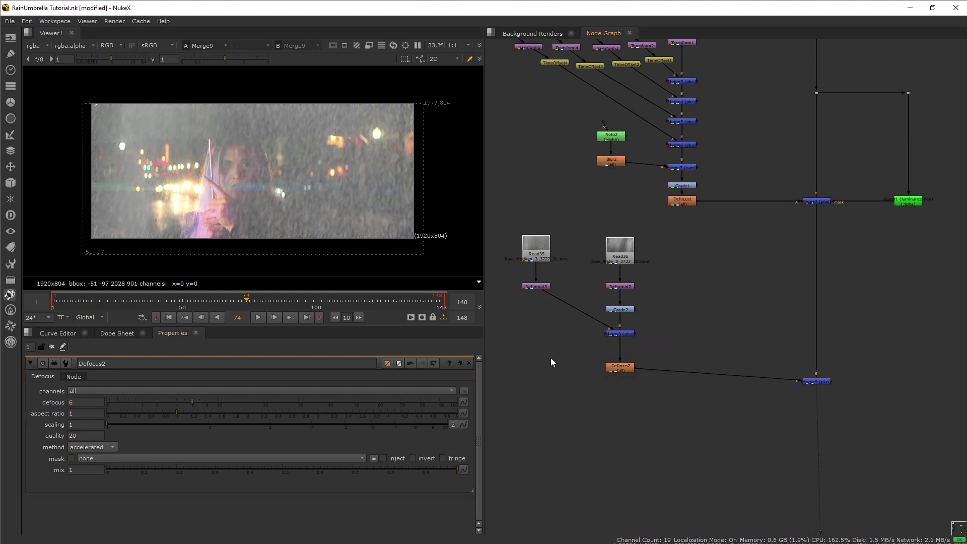
- Add a Grade below the falling-rain Defocus and set its gain to 1.7 red, 1 green and 0.3 blue
{"action": "key", "text": "g"}
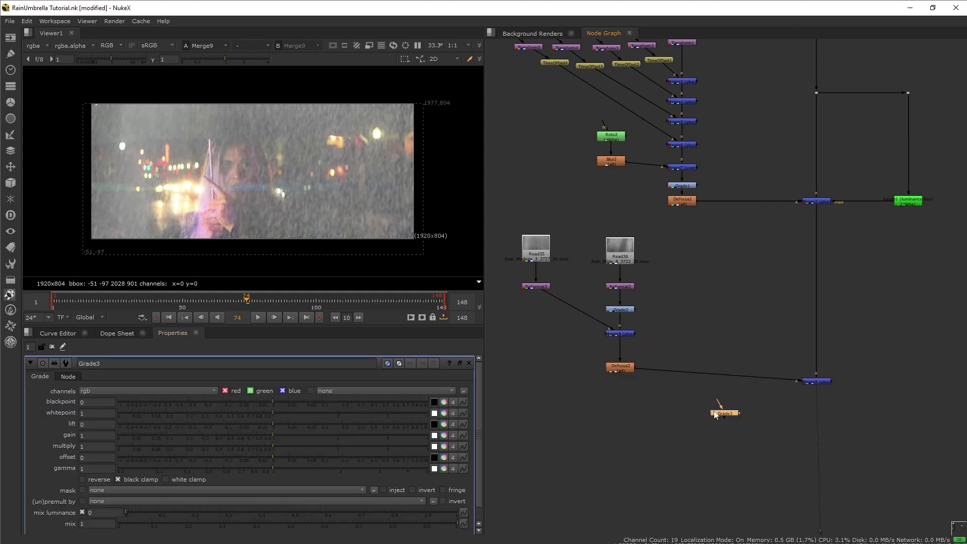
{"action": "left_click_drag", "start_coordinate": [717, 406], "coordinate": [617, 386]}
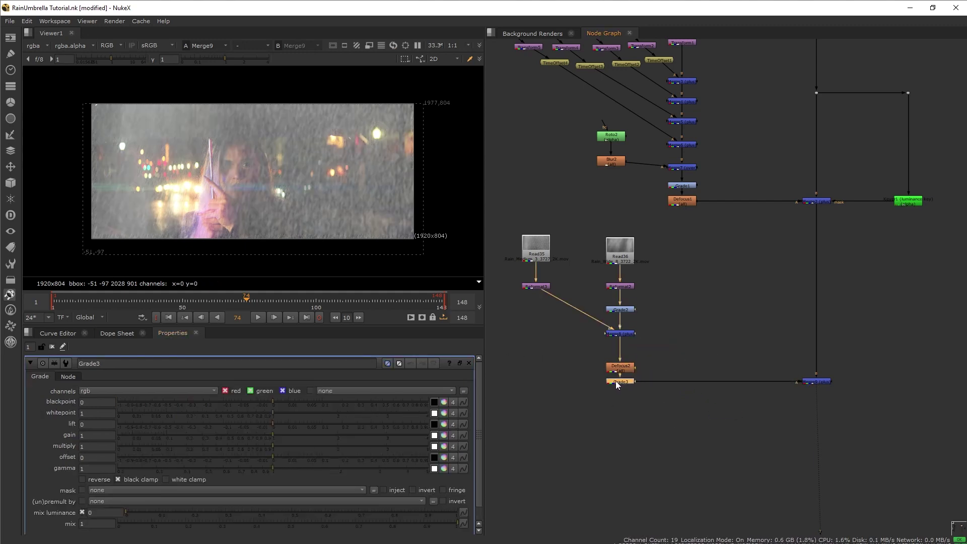
{"action": "left_click", "coordinate": [444, 435]}
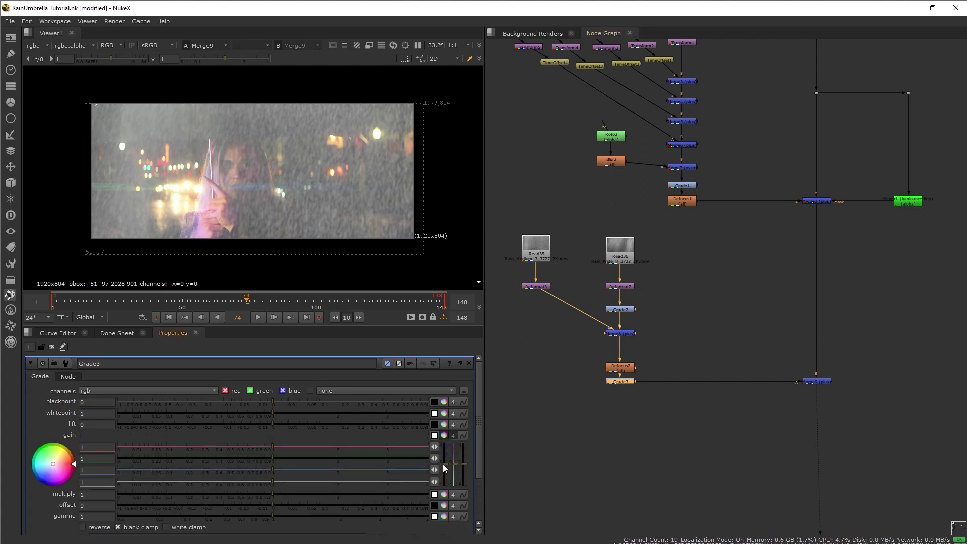
{"action": "left_click_drag", "start_coordinate": [442, 464], "coordinate": [445, 477]}
- Connect the mask input of the plate's last Merge to the Keyer
{"action": "middle_click_drag", "start_coordinate": [785, 427], "coordinate": [723, 412]}
{"action": "left_click_drag", "start_coordinate": [724, 412], "coordinate": [801, 234]}
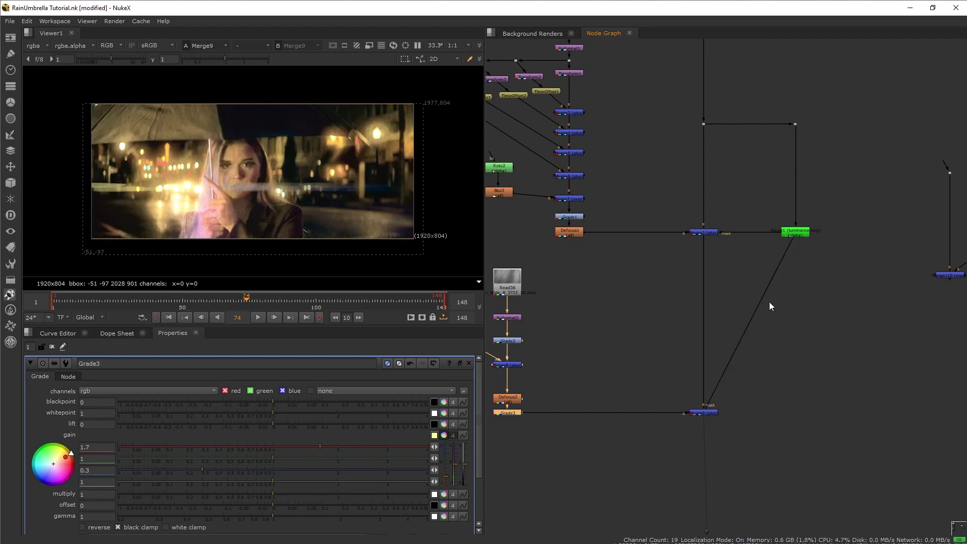
{"action": "middle_click_drag", "start_coordinate": [759, 428], "coordinate": [857, 415]}
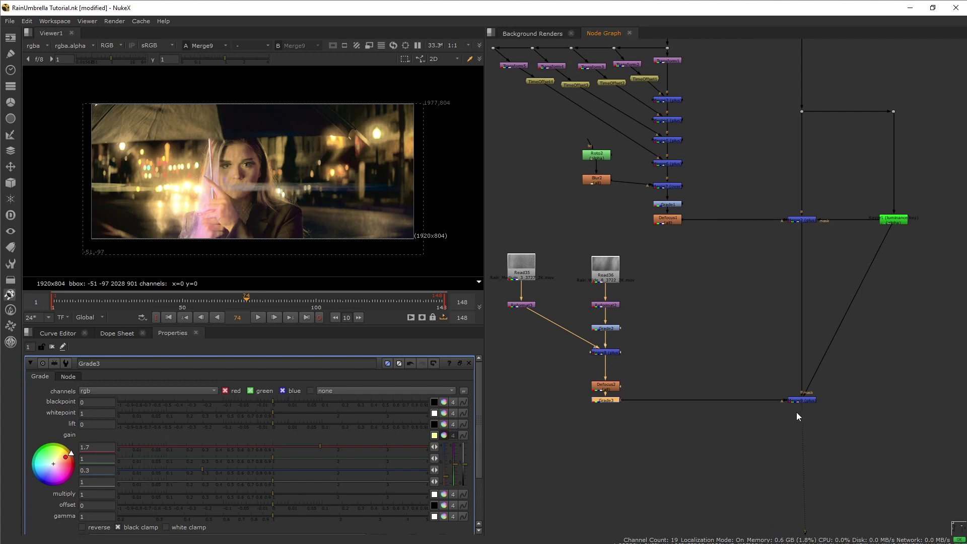
{"action": "left_click_drag", "start_coordinate": [540, 470], "coordinate": [808, 445]}
- View the falling-rain Defocus output and inspect its alpha channel
{"action": "middle_click_drag", "start_coordinate": [832, 426], "coordinate": [833, 338]}
{"action": "left_click", "coordinate": [717, 417]}
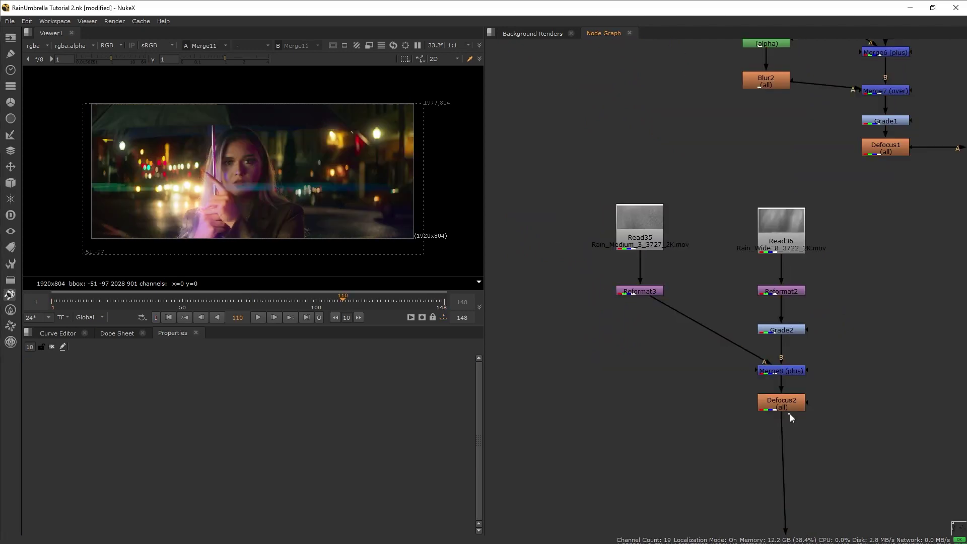
{"action": "left_click", "coordinate": [785, 406]}
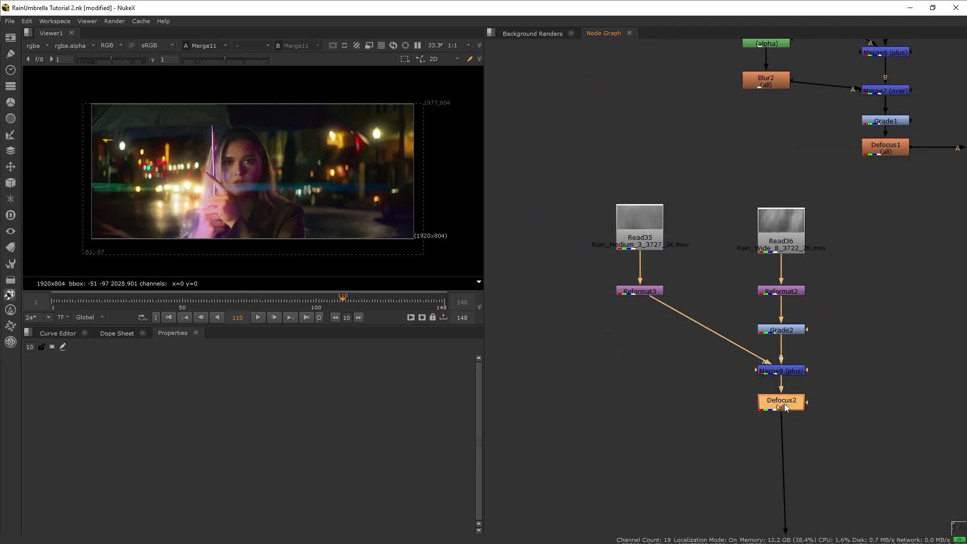
{"action": "key", "text": "1"}
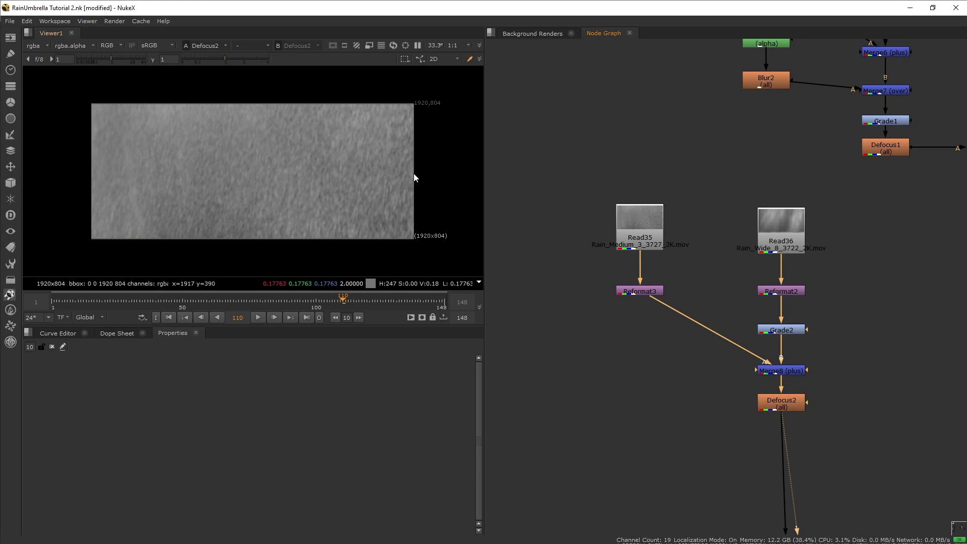
{"action": "key", "text": "a"}
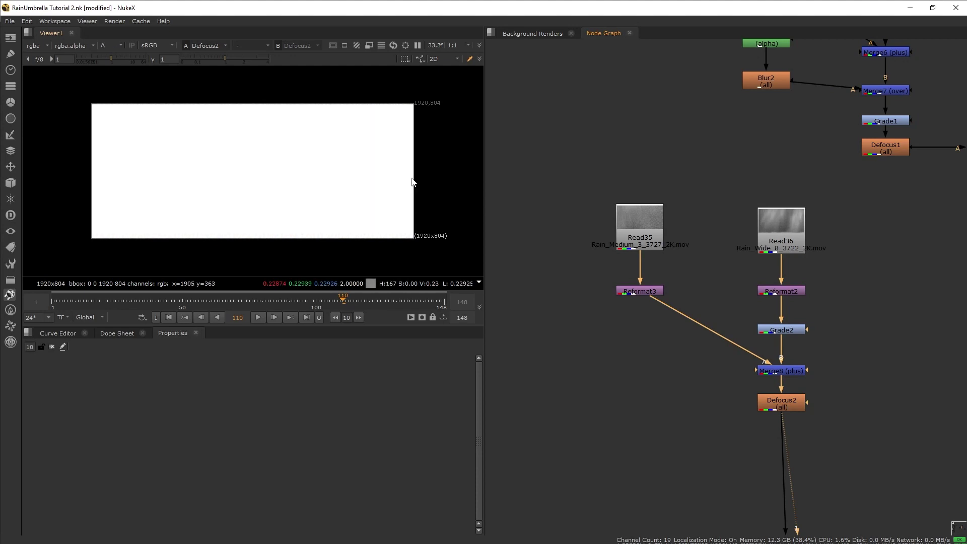
{"action": "key", "text": "a"}
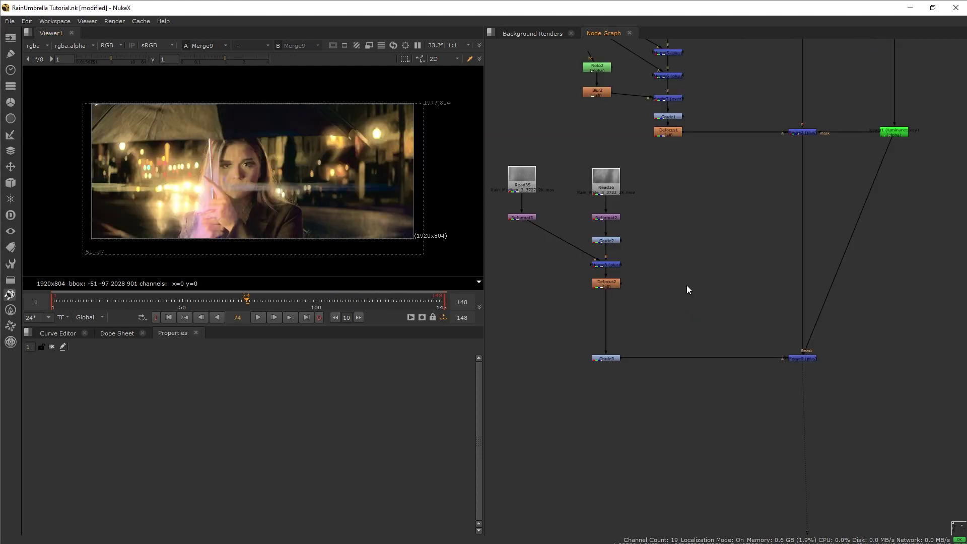
- Branch a Grade off the falling-rain Defocus and set its whitepoint to 0.52 and gamma to 0.555
{"action": "key", "text": "g"}
{"action": "left_click_drag", "start_coordinate": [685, 295], "coordinate": [622, 284]}
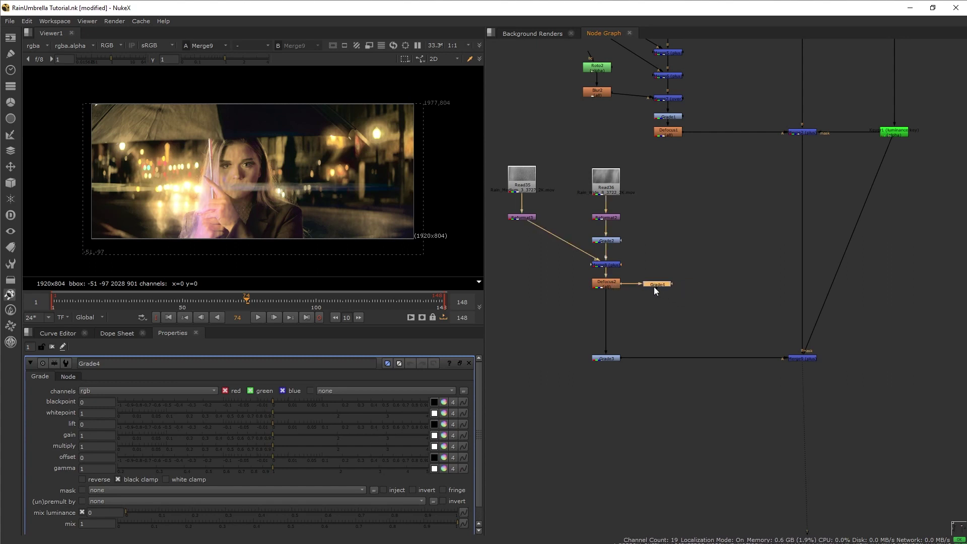
{"action": "key", "text": "1"}
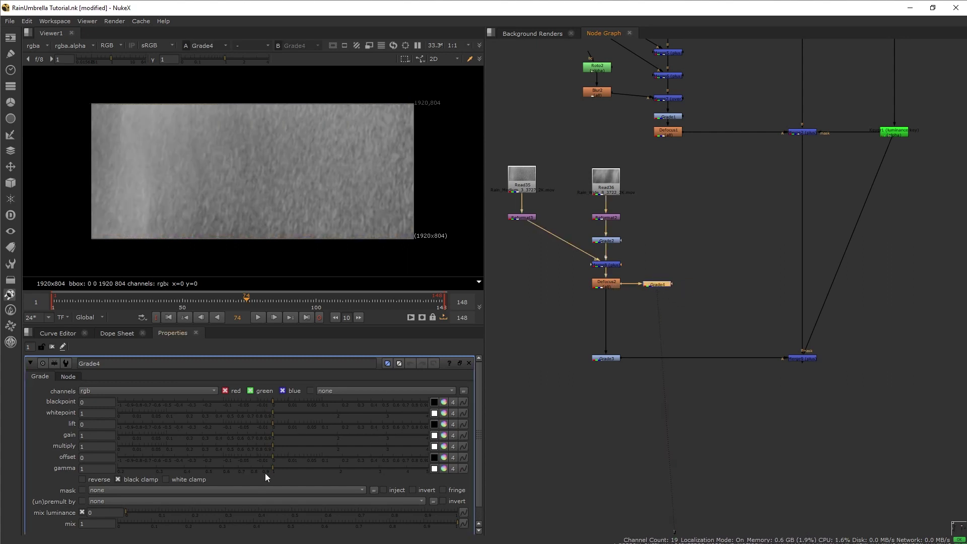
{"action": "left_click_drag", "start_coordinate": [271, 468], "coordinate": [234, 472]}
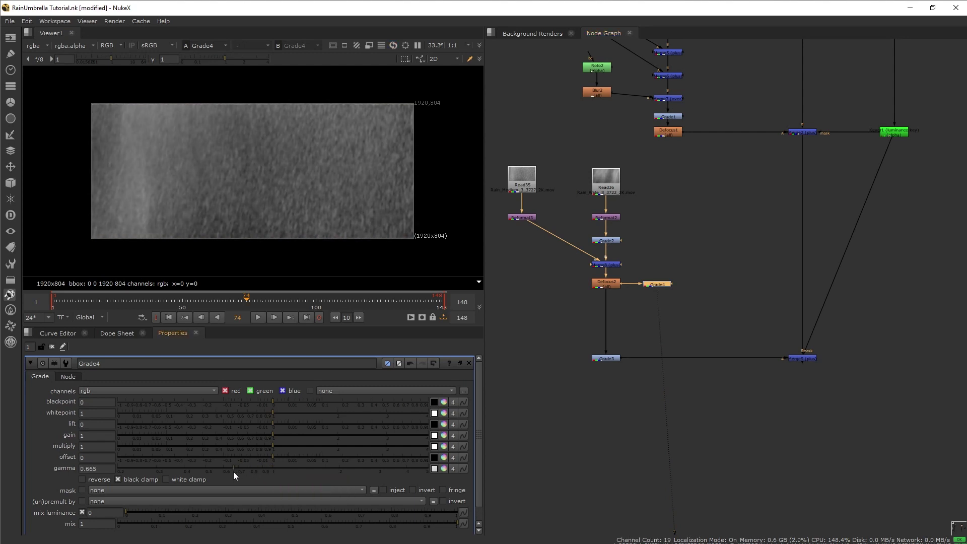
{"action": "left_click_drag", "start_coordinate": [272, 417], "coordinate": [231, 424]}
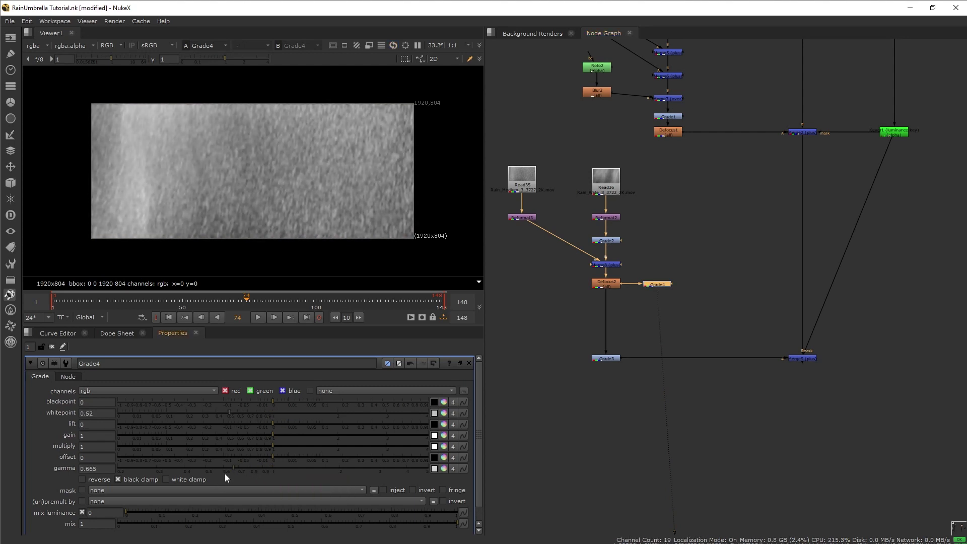
{"action": "left_click_drag", "start_coordinate": [225, 471], "coordinate": [216, 467]}
{"action": "key", "text": "d"}
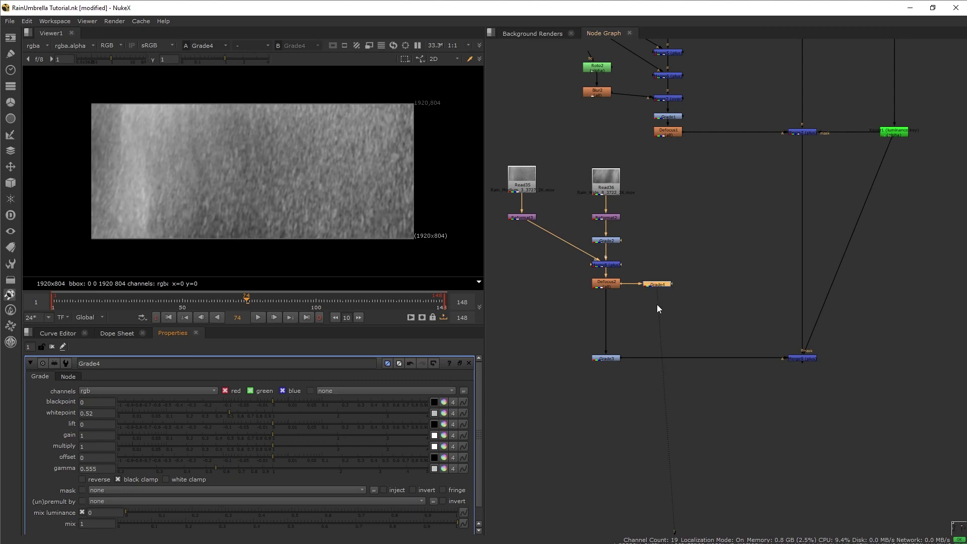
- Add a Shuffle below the branched Grade and route its green channel into the alpha output
{"action": "left_click", "coordinate": [696, 321]}
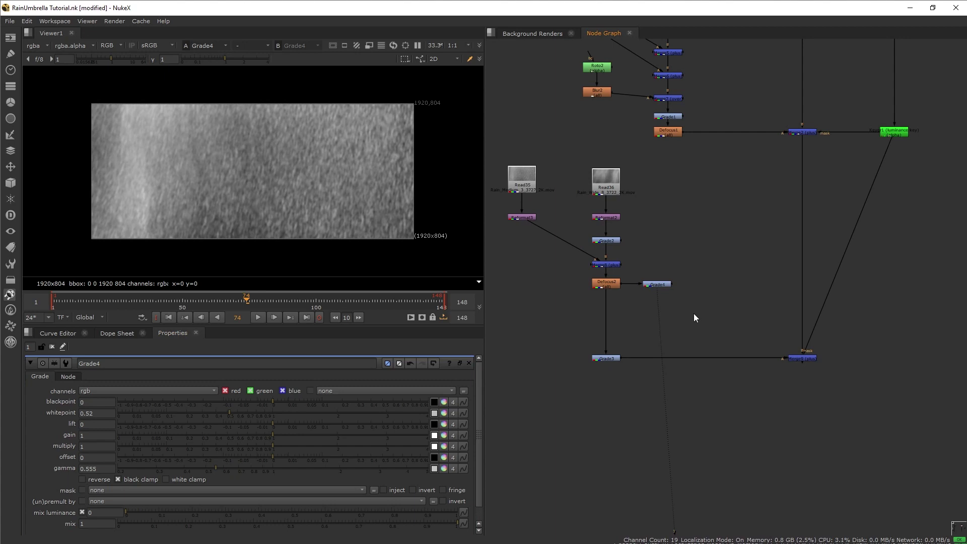
{"action": "key", "text": "Tab"}
{"action": "type", "text": "shuffle"}
{"action": "key", "text": "Return"}
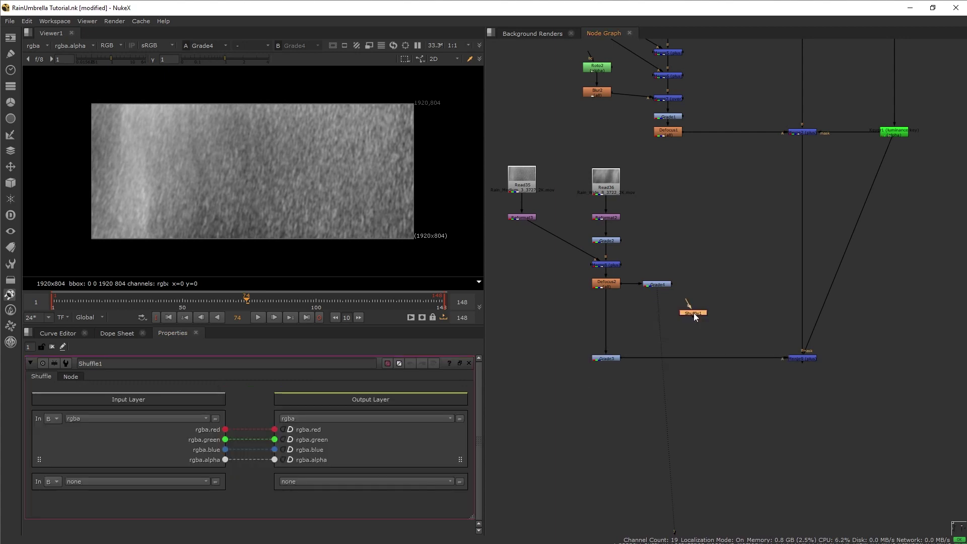
{"action": "left_click_drag", "start_coordinate": [694, 313], "coordinate": [657, 300]}
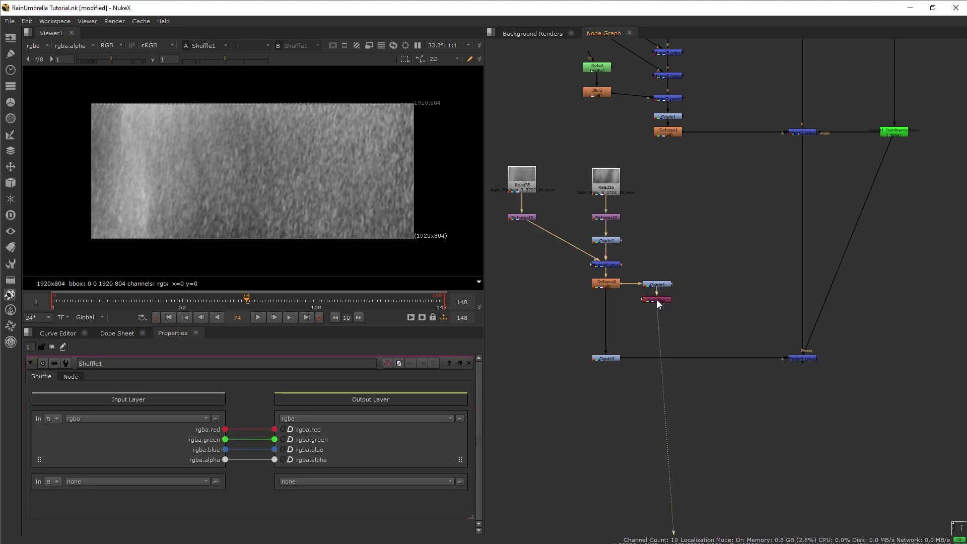
{"action": "key", "text": "a"}
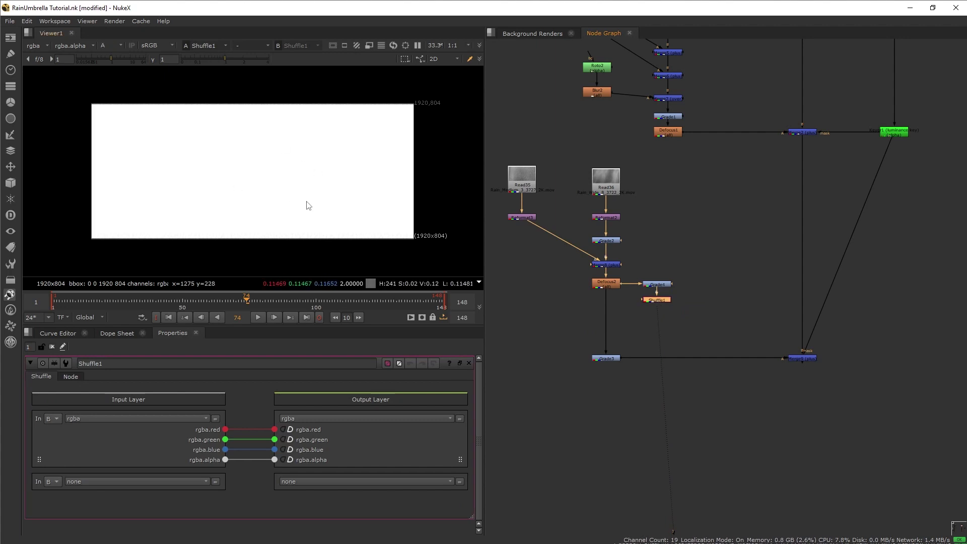
{"action": "left_click_drag", "start_coordinate": [276, 458], "coordinate": [219, 440]}
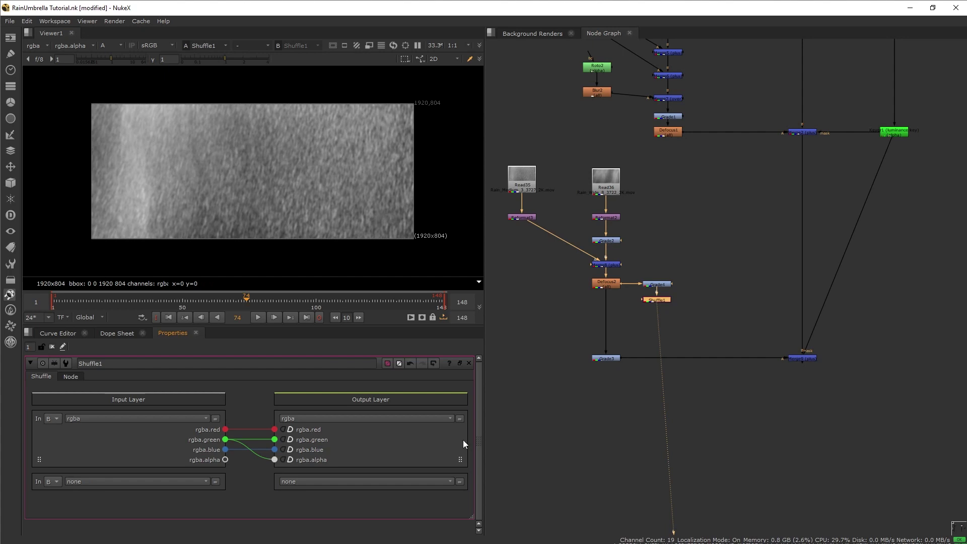
- Insert a Blur of size 200 above the plate's last Merge, masked by the Shuffle, and compare the plate with and without it
{"action": "left_click", "coordinate": [726, 319]}
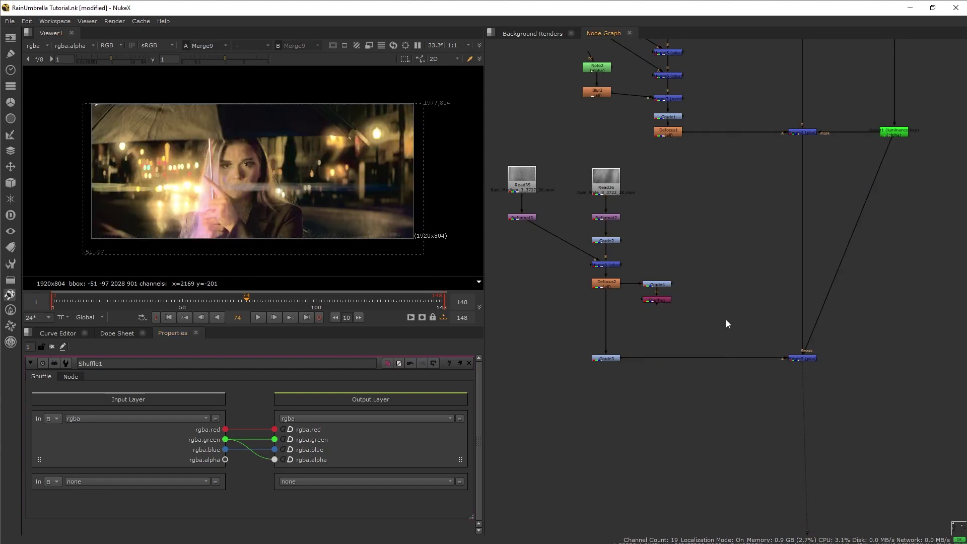
{"action": "key", "text": "b"}
{"action": "left_click_drag", "start_coordinate": [727, 318], "coordinate": [659, 300]}
{"action": "left_click_drag", "start_coordinate": [807, 296], "coordinate": [807, 301]}
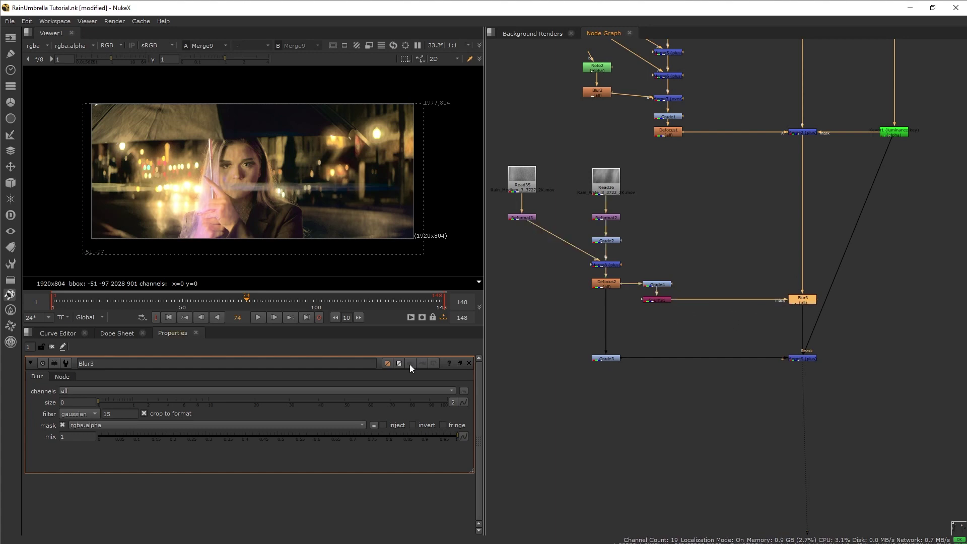
{"action": "double_click", "coordinate": [77, 403]}
{"action": "type", "text": "200"}
{"action": "key", "text": "Return"}
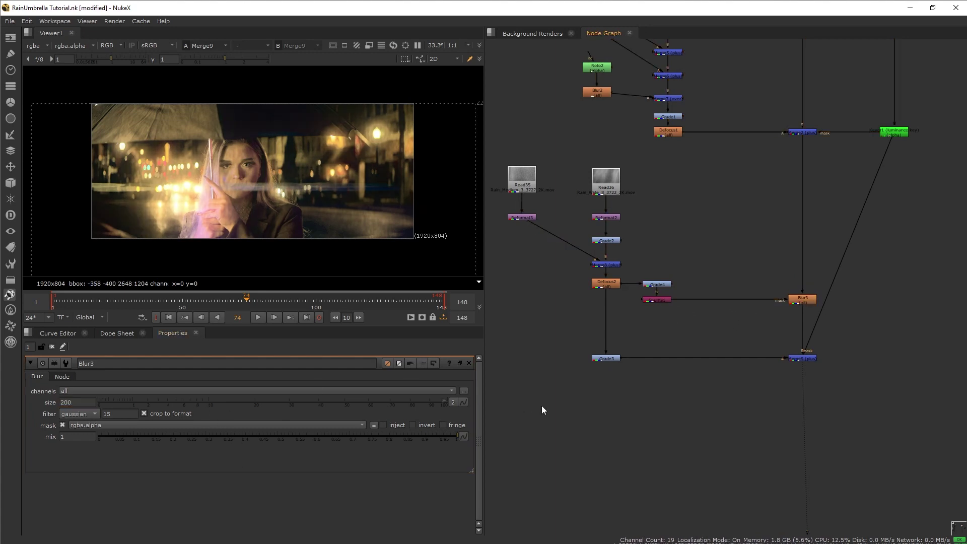
{"action": "key", "text": "d"}
{"action": "key", "text": "d"}
{"action": "scroll", "coordinate": [376, 179], "scroll_direction": "up", "scroll_amount": 1}
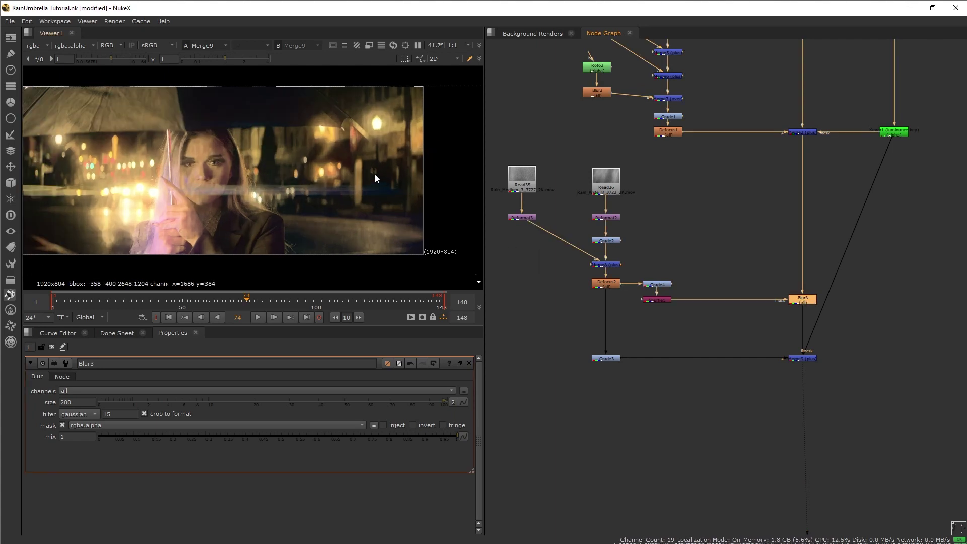
{"action": "key", "text": "d"}
{"action": "key", "text": "d"}
- Insert a Saturation node below the plate's Blur and mask it with the Shuffle, routing the mask pipe through a Dot
{"action": "key", "text": "Tab"}
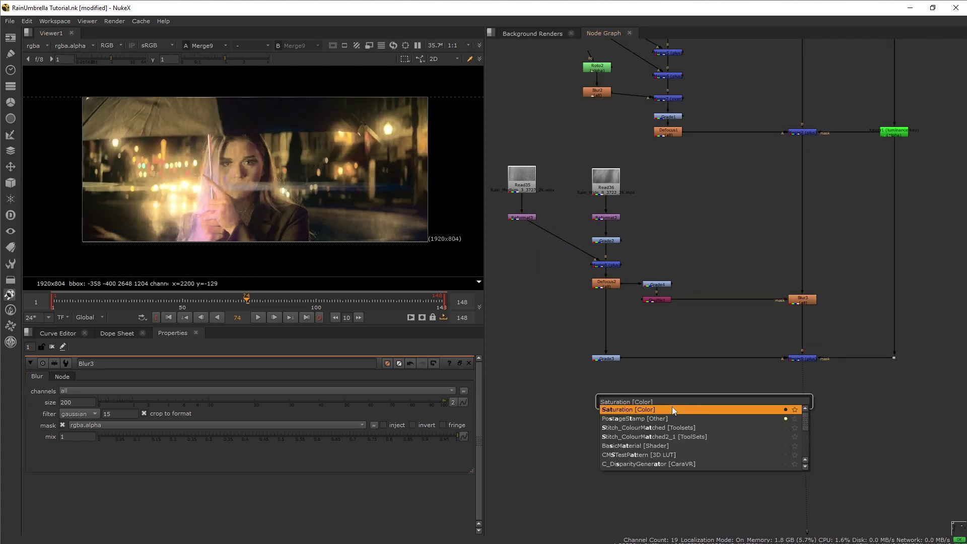
{"action": "left_click", "coordinate": [672, 407]}
{"action": "left_click_drag", "start_coordinate": [703, 400], "coordinate": [660, 298]}
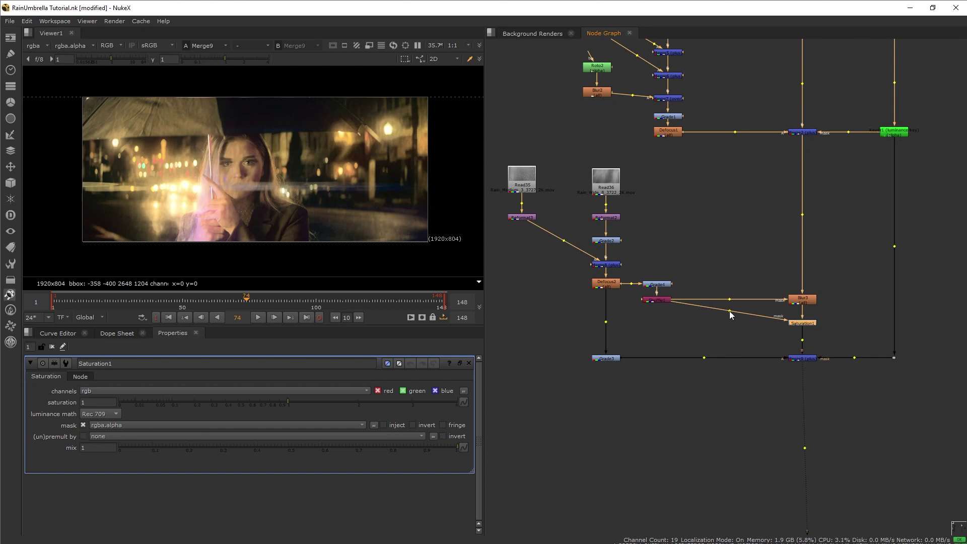
{"action": "left_click_drag", "start_coordinate": [729, 310], "coordinate": [658, 323], "text": "ctrl"}
- Set the Saturation node to 0.155 with the last Merge temporarily disabled, and re-enable the Merge
{"action": "left_click", "coordinate": [802, 358]}
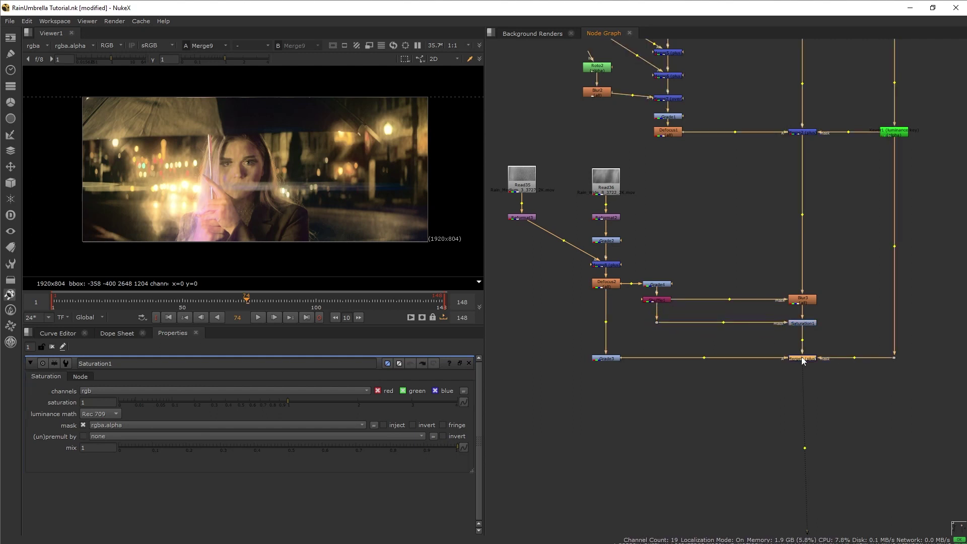
{"action": "key", "text": "d"}
{"action": "left_click", "coordinate": [803, 324]}
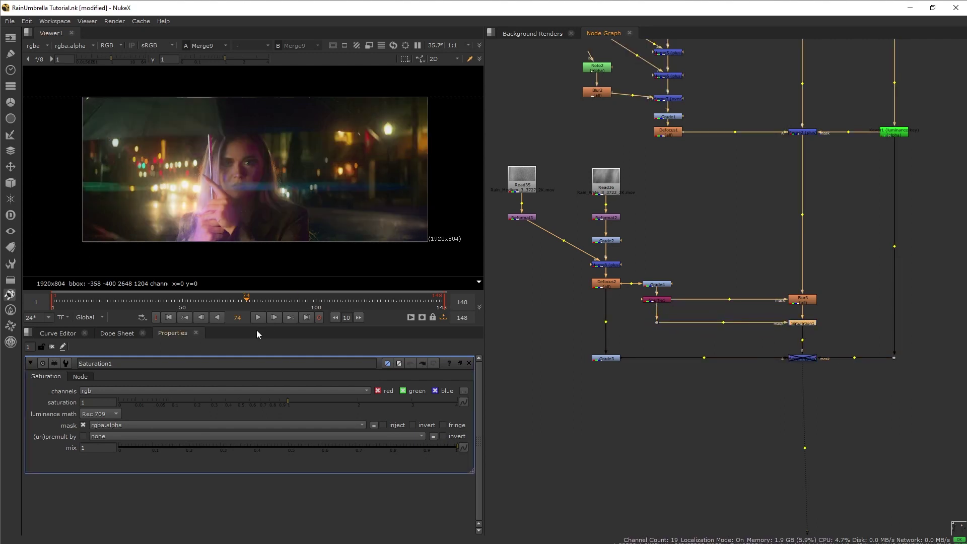
{"action": "left_click_drag", "start_coordinate": [267, 406], "coordinate": [186, 416]}
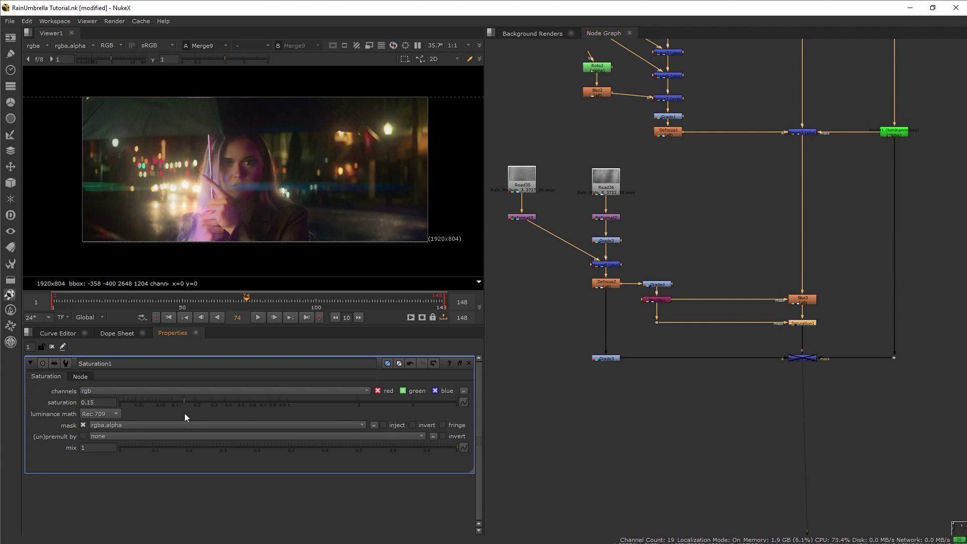
{"action": "left_click", "coordinate": [803, 358]}
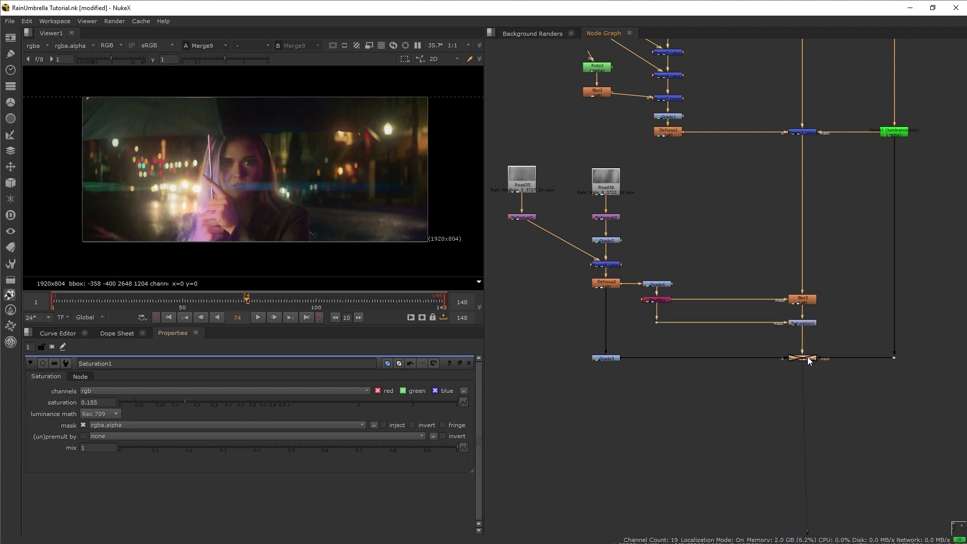
{"action": "key", "text": "d"}
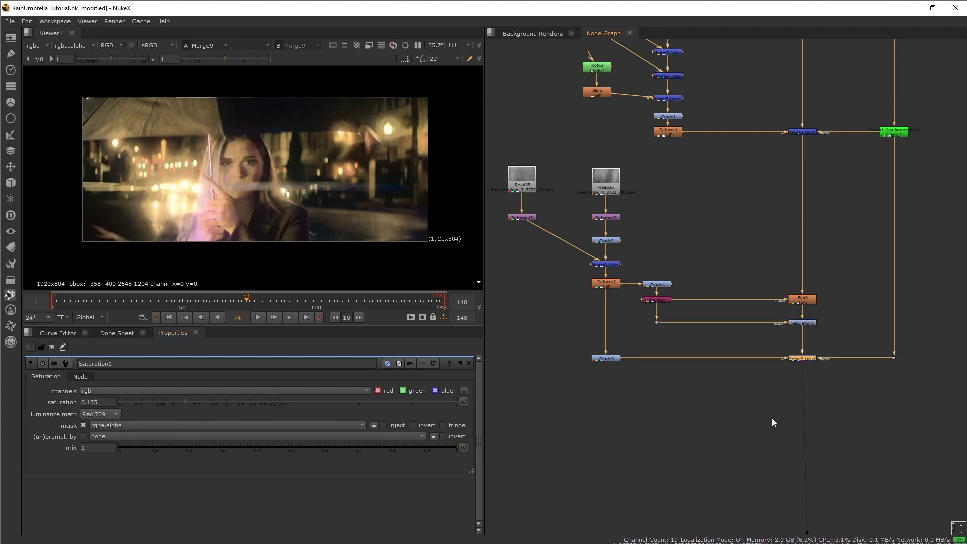
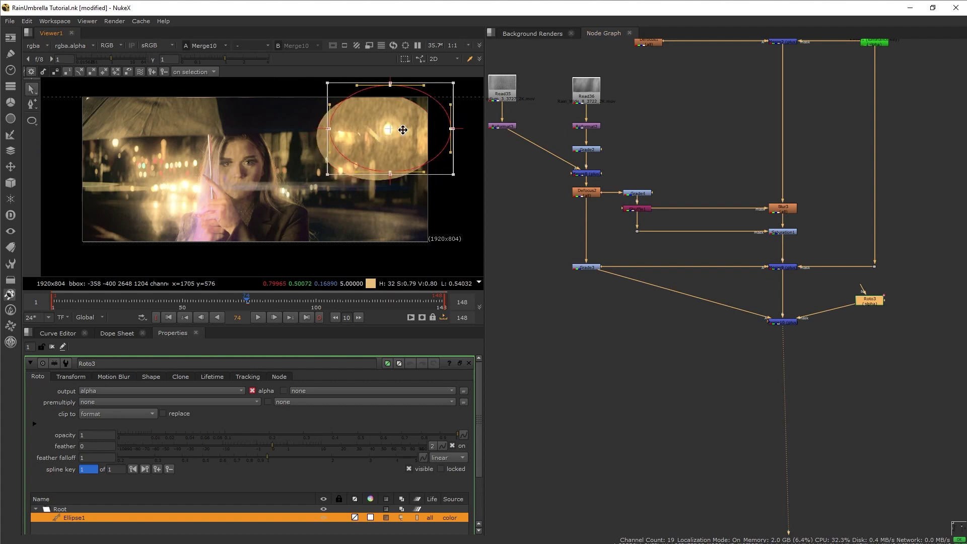
- Add a Blur of size 100 below the new Merge's mask Roto and reduce the Roto's root opacity to 0.244
{"action": "left_click", "coordinate": [883, 353]}
{"action": "key", "text": "b"}
{"action": "left_click_drag", "start_coordinate": [887, 353], "coordinate": [873, 323]}
{"action": "left_click_drag", "start_coordinate": [100, 402], "coordinate": [726, 363]}
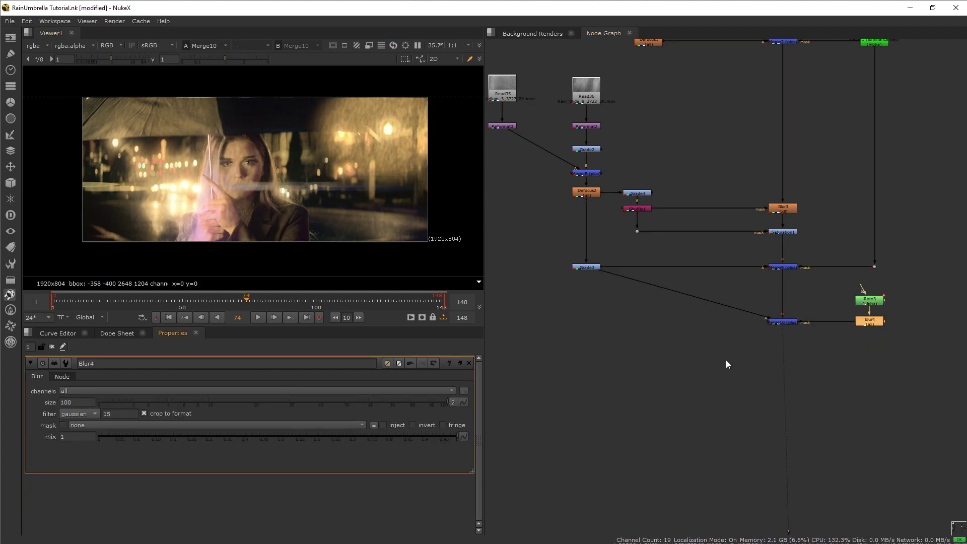
{"action": "double_click", "coordinate": [875, 303]}
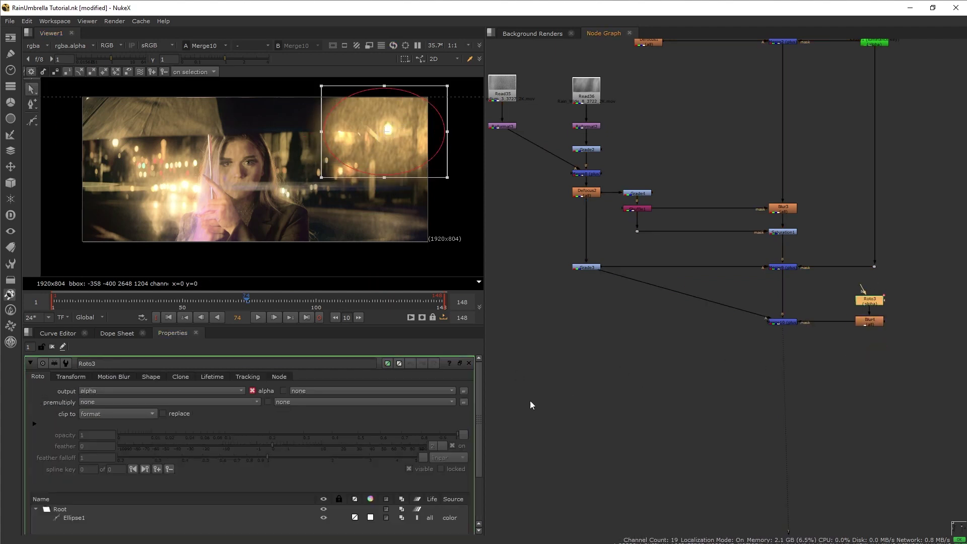
{"action": "scroll", "coordinate": [437, 404], "scroll_direction": "down", "scroll_amount": 2}
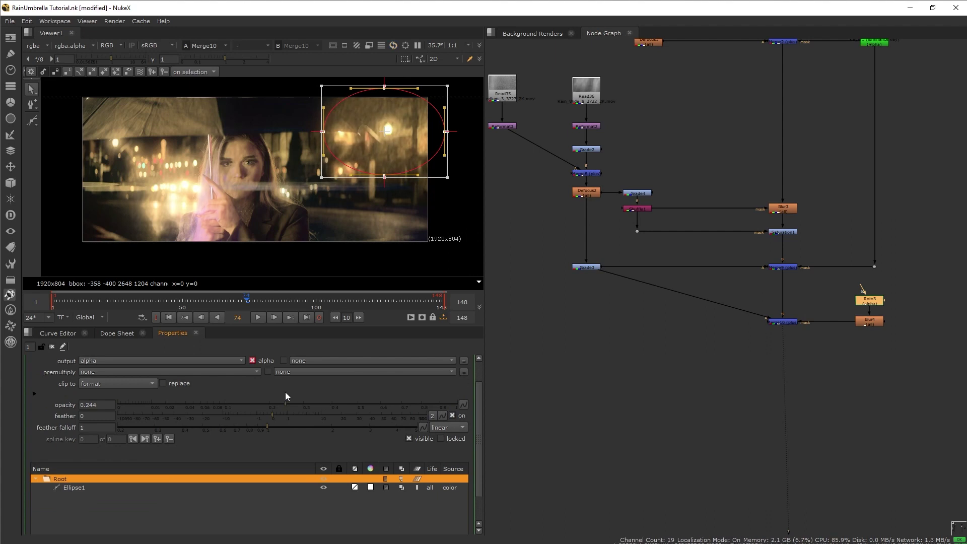
- Draw a second ellipse in the mask Roto over the bright lights beside the woman's hand and keyframe its shape around frames 45 to 50
{"action": "double_click", "coordinate": [864, 304]}
{"action": "left_click", "coordinate": [32, 125]}
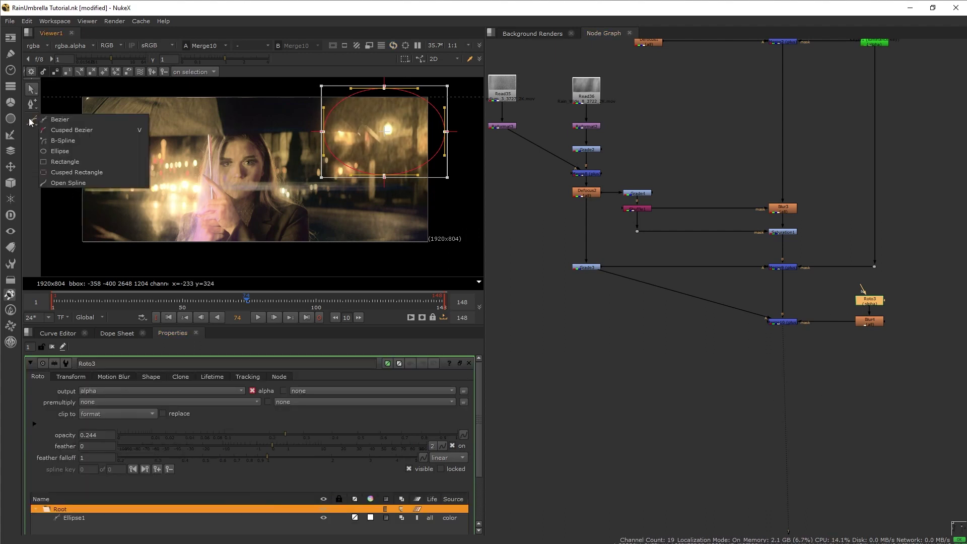
{"action": "left_click", "coordinate": [71, 149]}
{"action": "left_click_drag", "start_coordinate": [110, 161], "coordinate": [236, 232]}
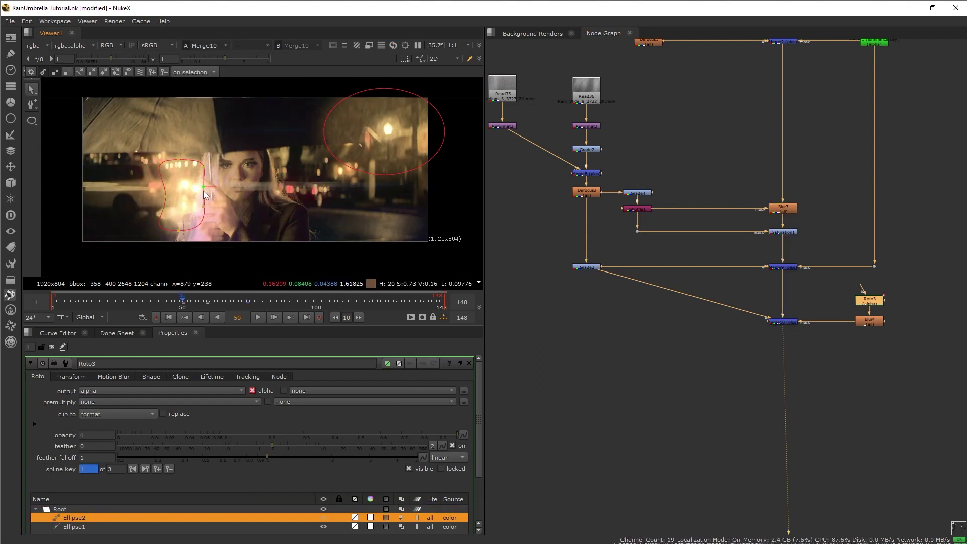
{"action": "left_click", "coordinate": [177, 301]}
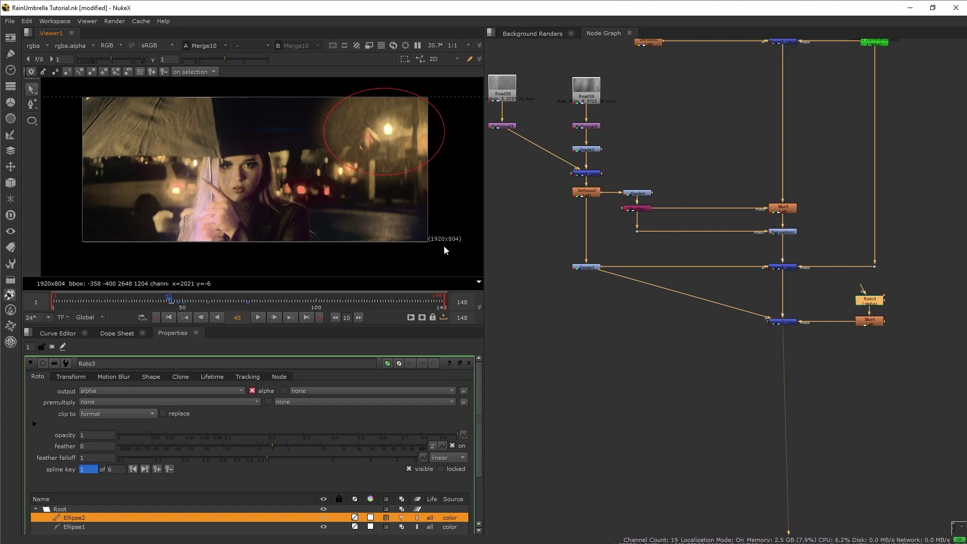
{"action": "left_click", "coordinate": [215, 307]}
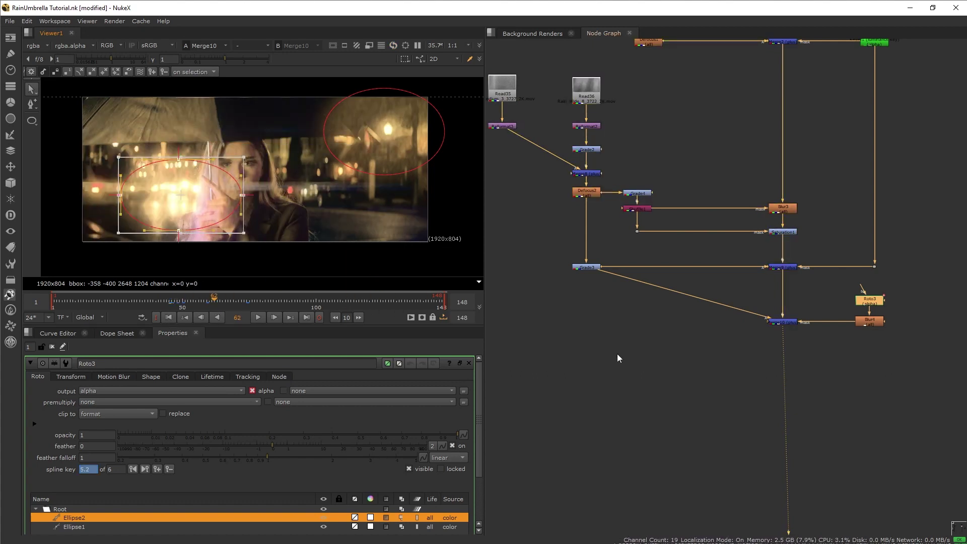
- Insert a TimeOffset of -50 frames between the rain Grade and the last Merge
{"action": "key", "text": "Tab"}
{"action": "type", "text": "timeo"}
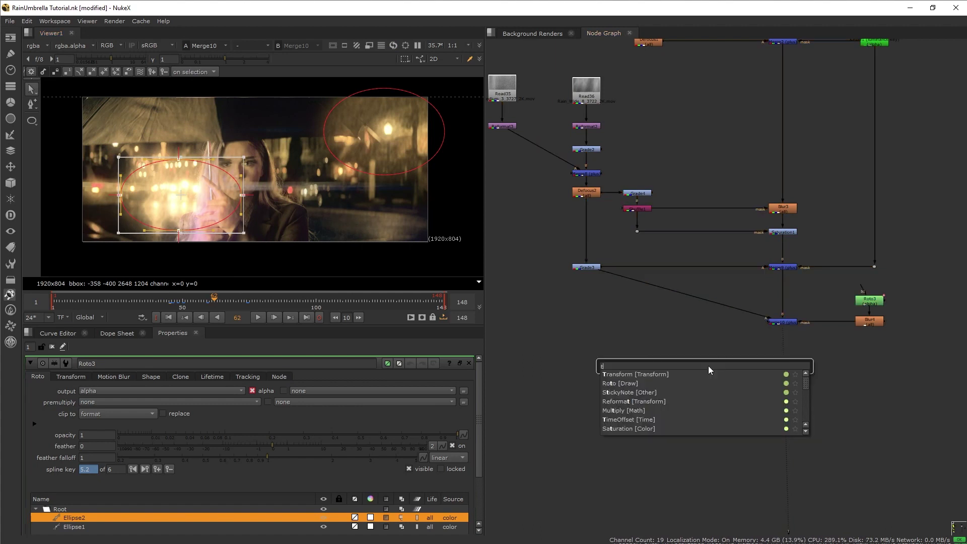
{"action": "key", "text": "Return"}
{"action": "left_click_drag", "start_coordinate": [709, 366], "coordinate": [668, 297]}
{"action": "double_click", "coordinate": [109, 391]}
{"action": "type", "text": "-50"}
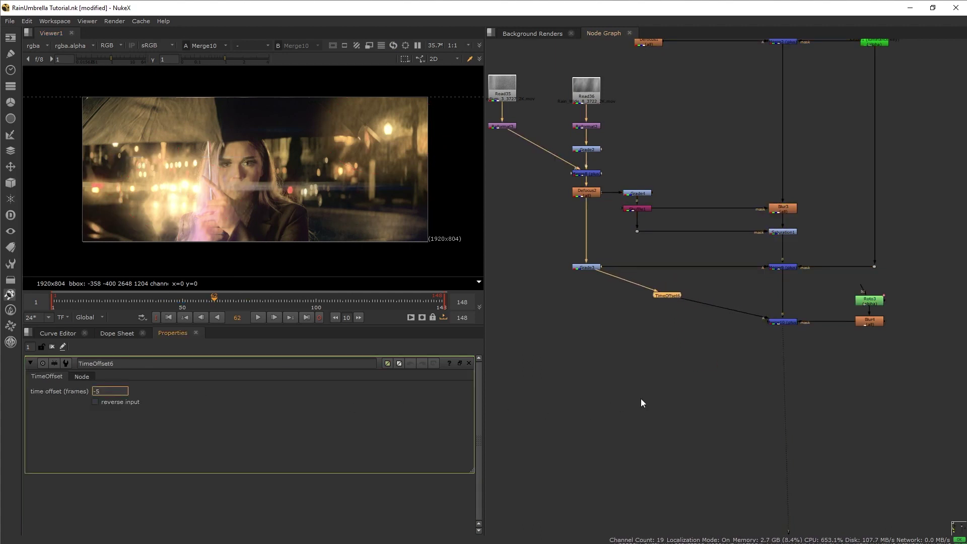
{"action": "left_click", "coordinate": [661, 392]}
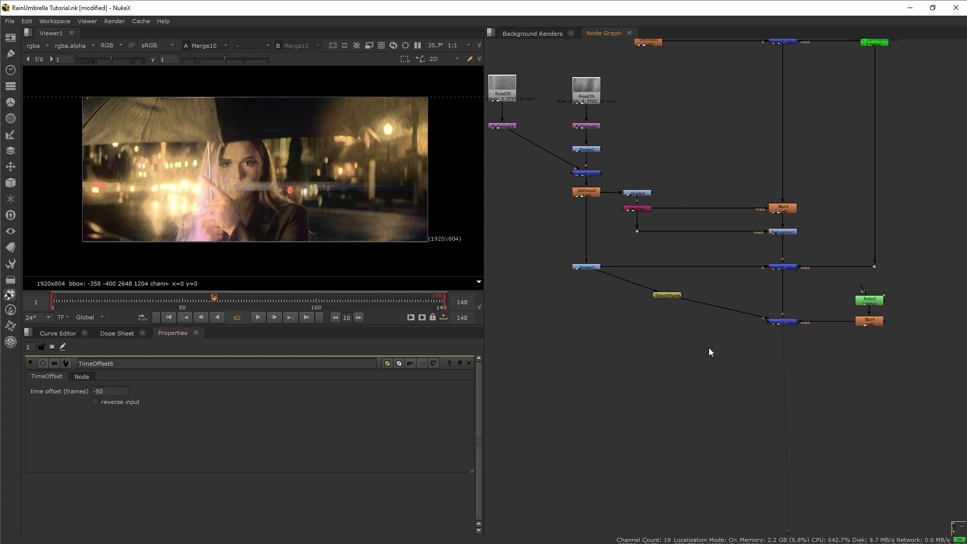
- Add a Merge set to plus below the last one and feed it from the rain's Defocus through a Dot placed before the Grade
{"action": "left_click", "coordinate": [57, 302]}
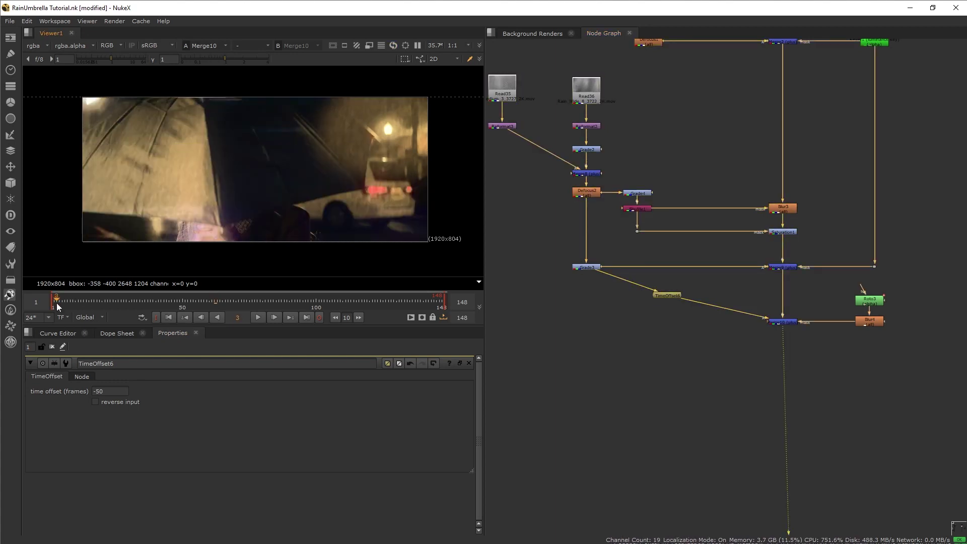
{"action": "key", "text": "m"}
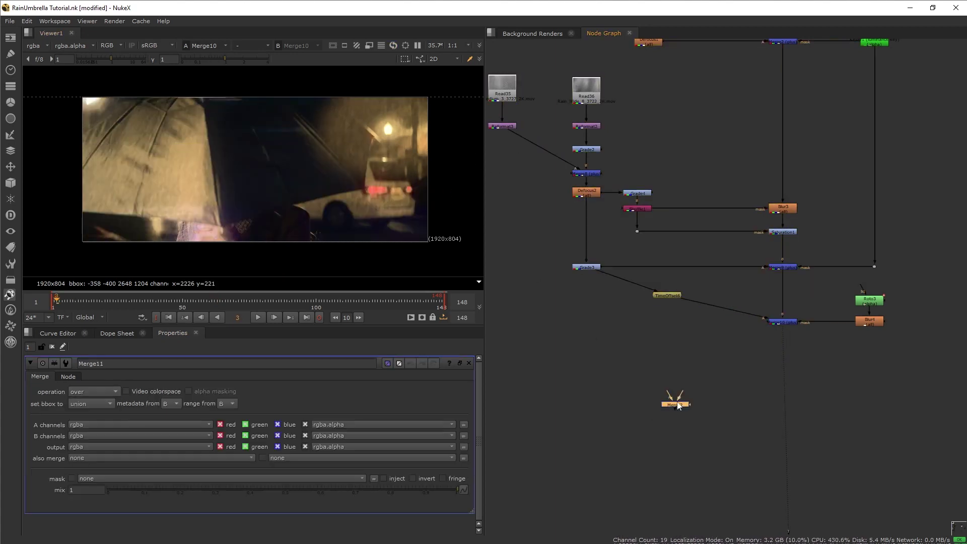
{"action": "left_click_drag", "start_coordinate": [782, 359], "coordinate": [782, 359]}
{"action": "key", "text": "Return"}
{"action": "key", "text": "p"}
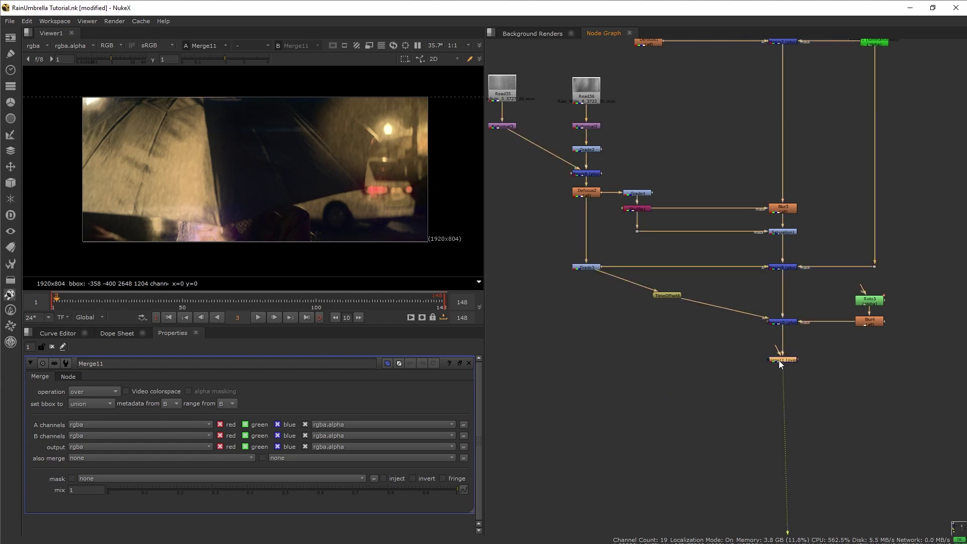
{"action": "left_click_drag", "start_coordinate": [580, 269], "coordinate": [604, 269]}
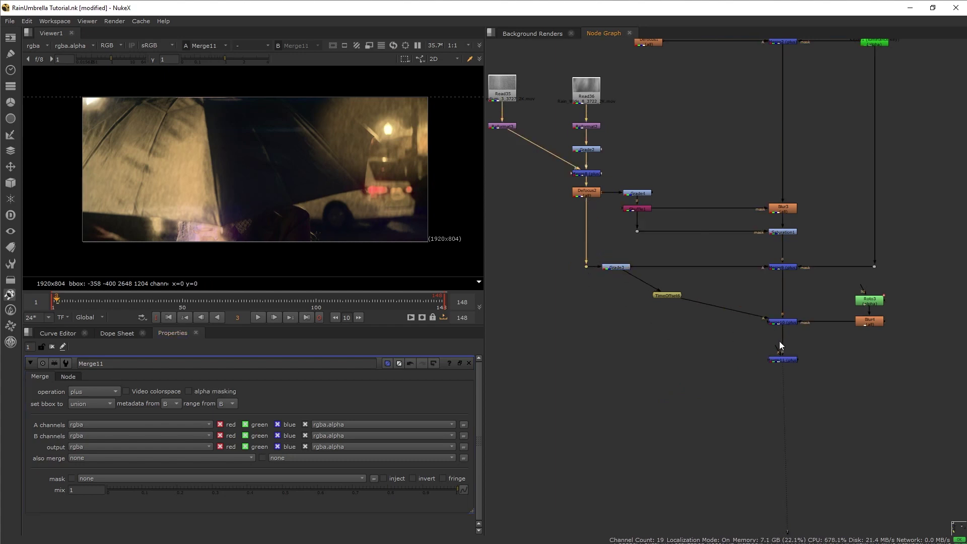
{"action": "left_click_drag", "start_coordinate": [778, 345], "coordinate": [589, 271]}
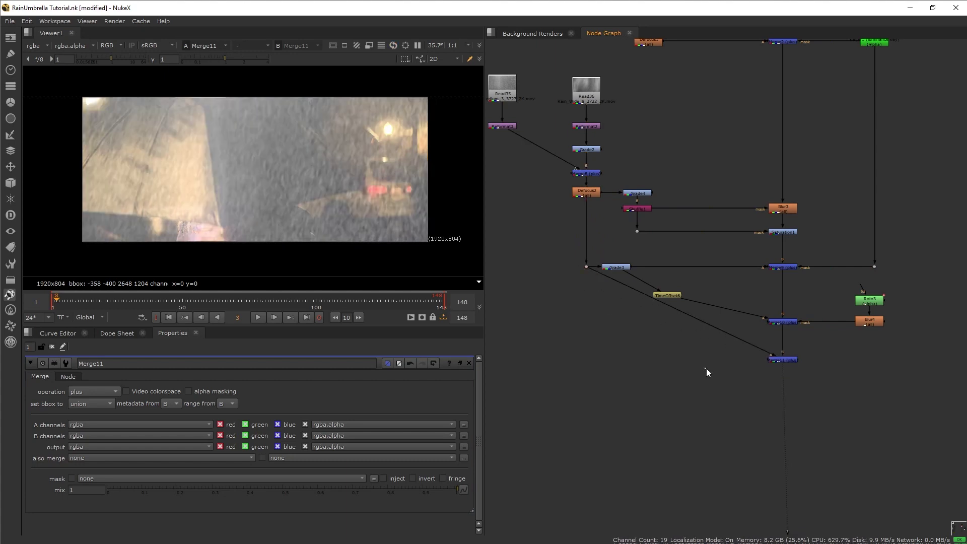
- Insert a Grade between the rain's Dot and the plus Merge, tinting its gain reddish with green 0.327421 and blue 0.281764
{"action": "key", "text": "Tab"}
{"action": "type", "text": "grade"}
{"action": "key", "text": "Return"}
{"action": "left_click_drag", "start_coordinate": [704, 366], "coordinate": [588, 354]}
{"action": "left_click", "coordinate": [444, 435]}
{"action": "left_click_drag", "start_coordinate": [54, 464], "coordinate": [171, 476]}
{"action": "left_click", "coordinate": [899, 325]}
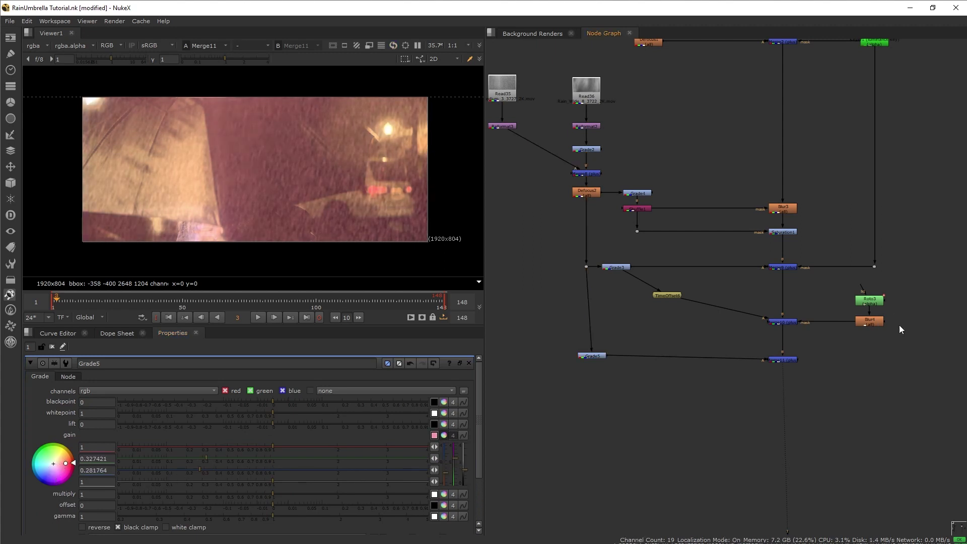
- Mask the plus Merge with a new Roto holding an ellipse around the car's tail lights, softened by a Blur
{"action": "key", "text": "Tab"}
{"action": "type", "text": "roto"}
{"action": "key", "text": "Return"}
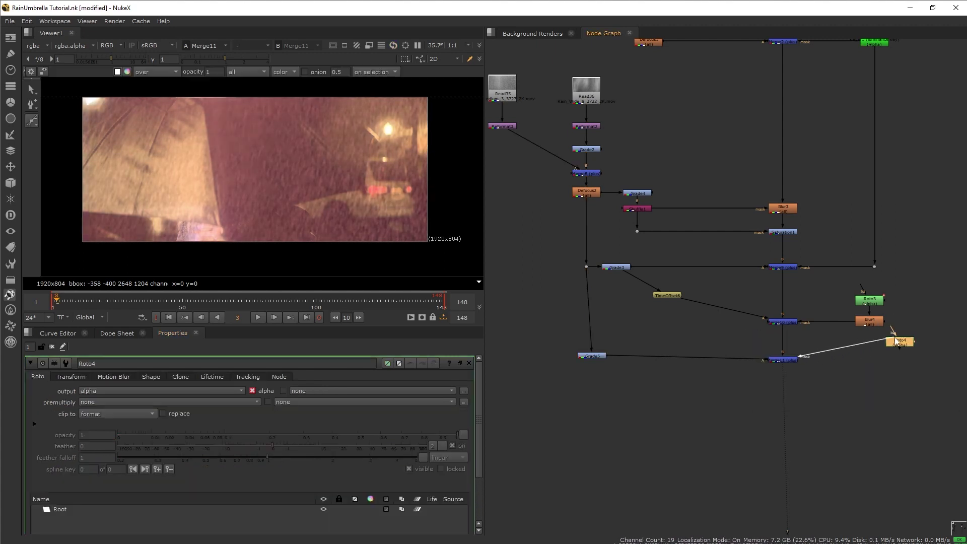
{"action": "left_click_drag", "start_coordinate": [896, 338], "coordinate": [898, 340]}
{"action": "left_click_drag", "start_coordinate": [898, 341], "coordinate": [867, 342]}
{"action": "left_click", "coordinate": [32, 121]}
{"action": "left_click", "coordinate": [59, 153]}
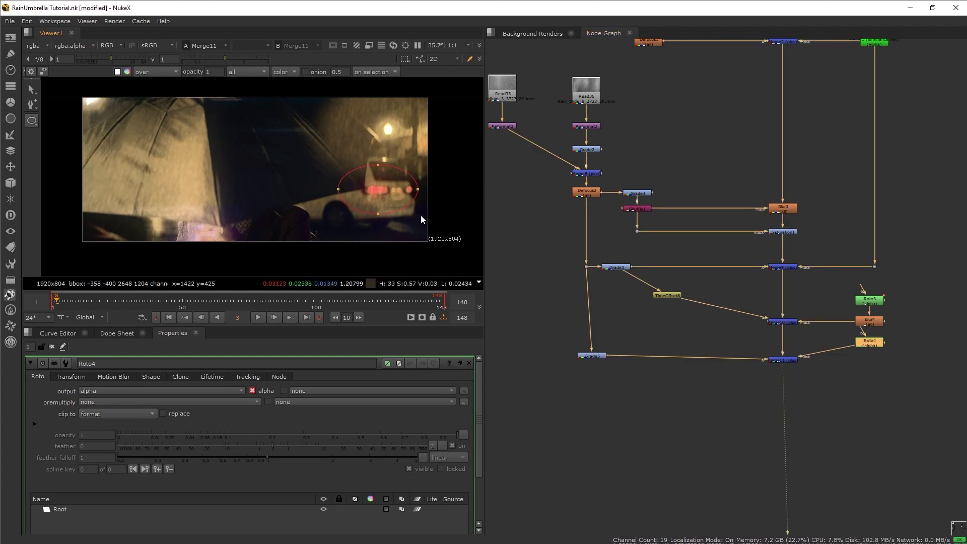
{"action": "key", "text": "b"}
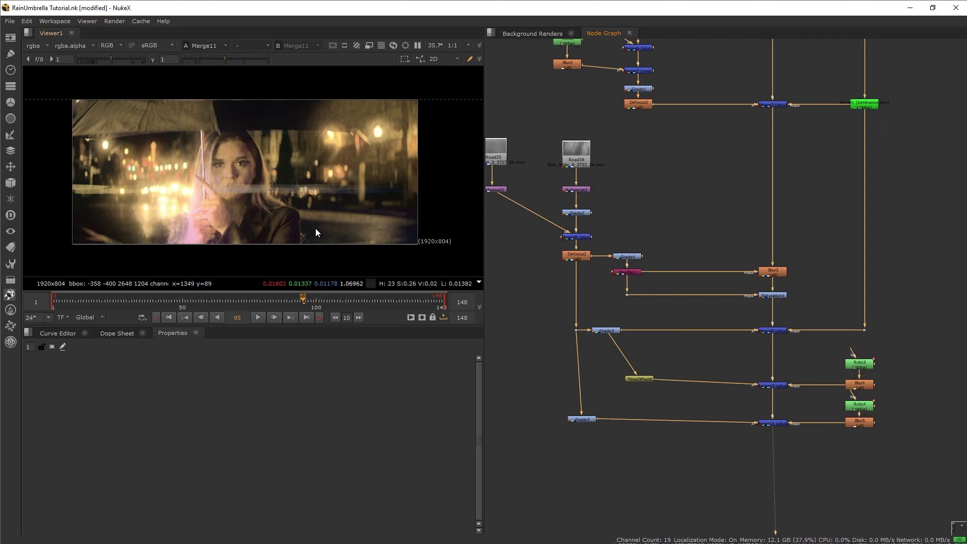
- Add a Merge beside the Talent and Umbrella Roto group, feeding it the plate and the group's final Blur
{"action": "scroll", "coordinate": [802, 357], "scroll_direction": "down", "scroll_amount": 3}
{"action": "middle_click_drag", "start_coordinate": [828, 304], "coordinate": [623, 435]}
{"action": "scroll", "coordinate": [784, 318], "scroll_direction": "up", "scroll_amount": 1}
{"action": "left_click", "coordinate": [806, 305]}
{"action": "key", "text": "1"}
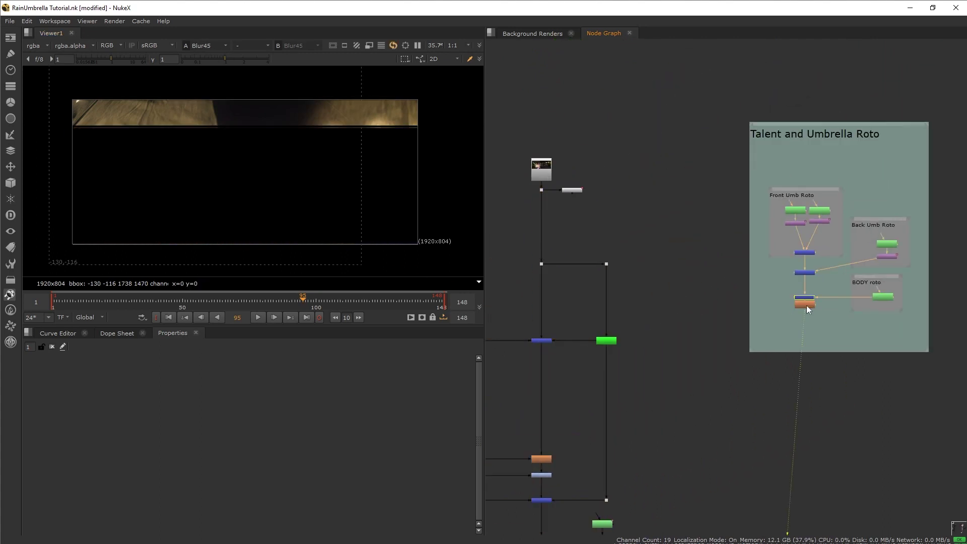
{"action": "scroll", "coordinate": [737, 333], "scroll_direction": "up", "scroll_amount": 2}
{"action": "key", "text": "Tab"}
{"action": "type", "text": "merge"}
{"action": "key", "text": "Return"}
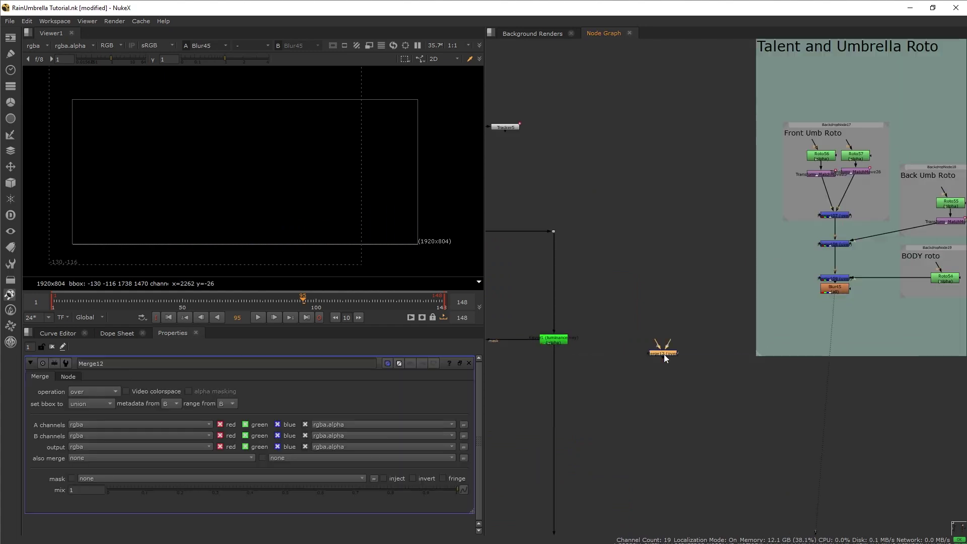
{"action": "left_click_drag", "start_coordinate": [670, 345], "coordinate": [611, 283]}
{"action": "left_click_drag", "start_coordinate": [554, 229], "coordinate": [555, 231]}
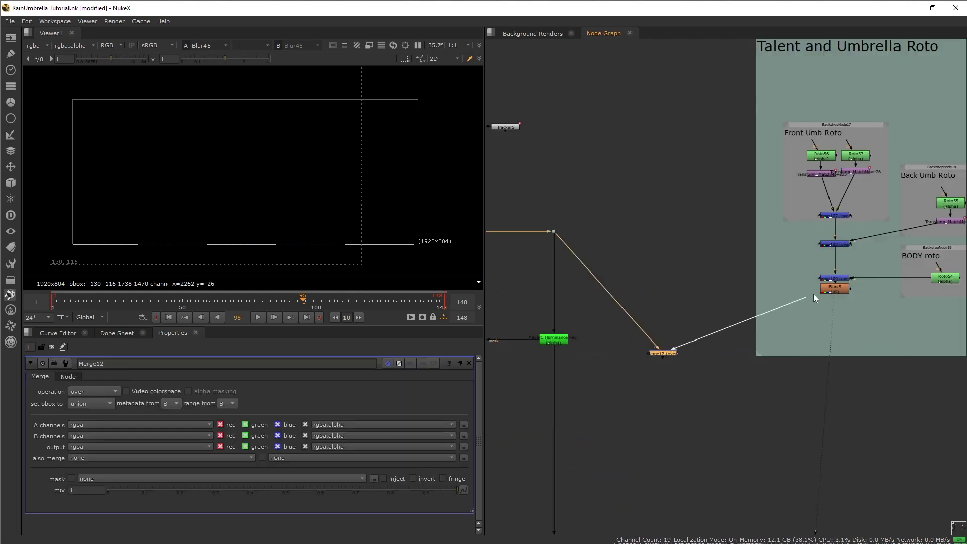
{"action": "left_click_drag", "start_coordinate": [814, 294], "coordinate": [821, 291]}
{"action": "key", "text": "1"}
{"action": "left_click_drag", "start_coordinate": [664, 353], "coordinate": [681, 344]}
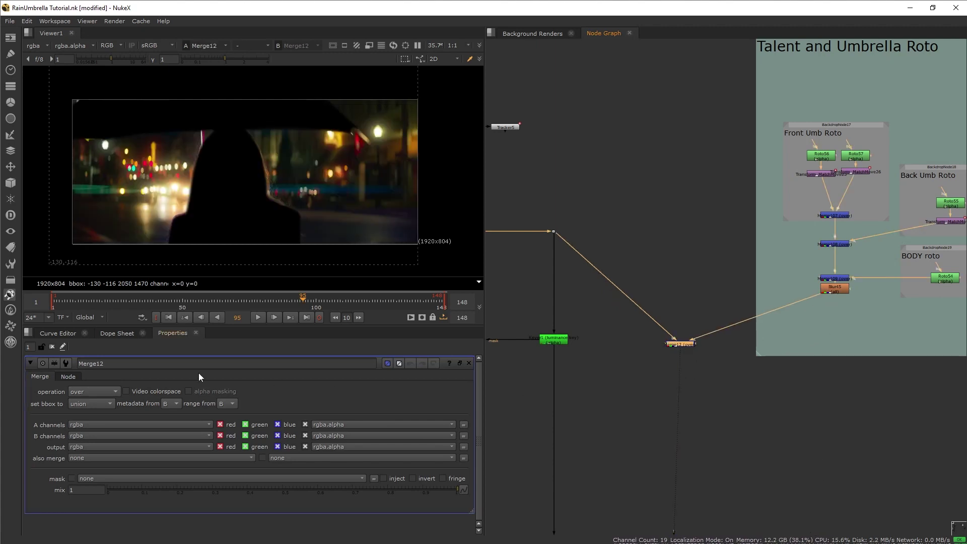
- Set the new Merge's operation to mask and route its plate pipe through a Dot
{"action": "left_click", "coordinate": [92, 392]}
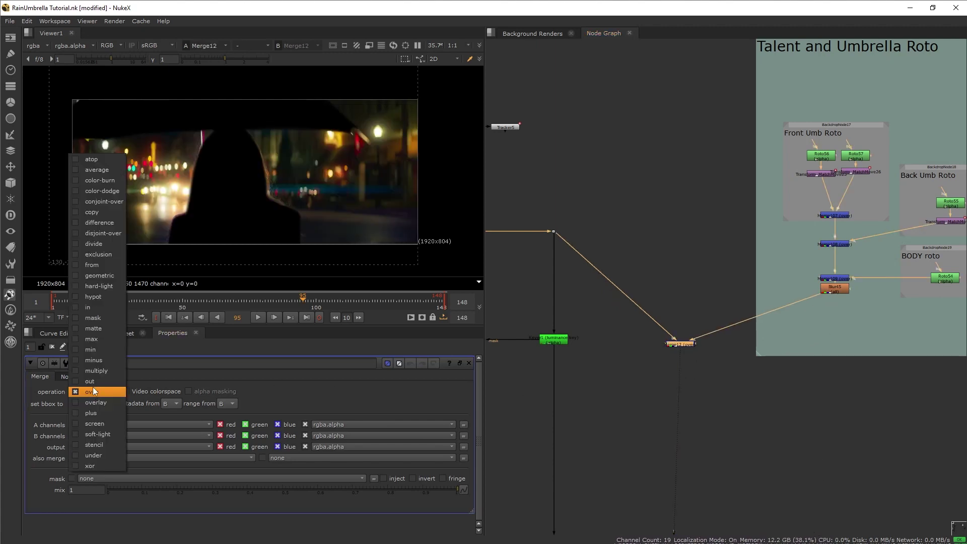
{"action": "left_click", "coordinate": [96, 319]}
{"action": "scroll", "coordinate": [718, 416], "scroll_direction": "down", "scroll_amount": 1}
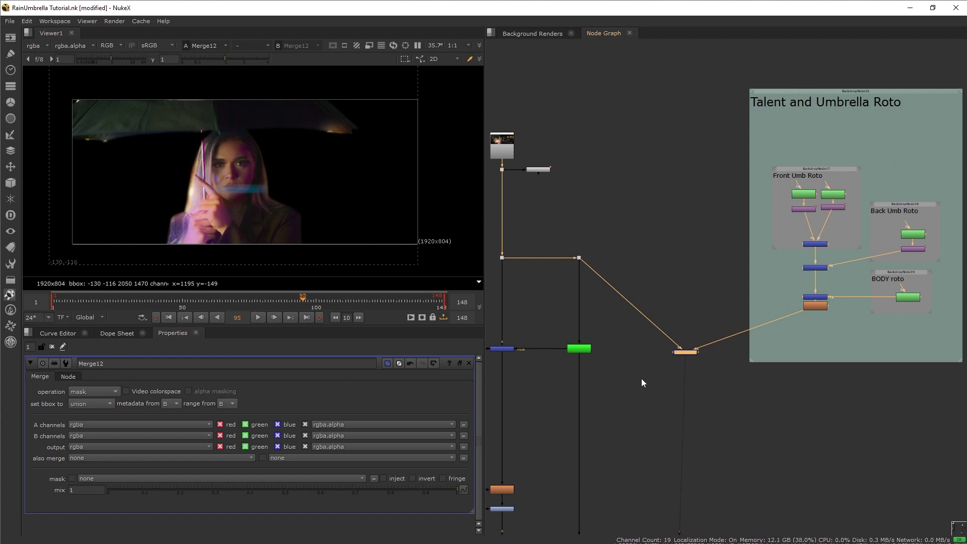
{"action": "left_click_drag", "start_coordinate": [631, 304], "coordinate": [690, 258], "text": "ctrl"}
- Add a Merge below the tail-light Merge to put the masked talent over the comp, routing that pipe through a Dot
{"action": "middle_click_drag", "start_coordinate": [693, 439], "coordinate": [751, 294]}
{"action": "scroll", "coordinate": [751, 294], "scroll_direction": "down", "scroll_amount": 1}
{"action": "middle_click_drag", "start_coordinate": [707, 394], "coordinate": [731, 310]}
{"action": "left_click", "coordinate": [617, 359]}
{"action": "key", "text": "1"}
{"action": "left_click", "coordinate": [647, 425]}
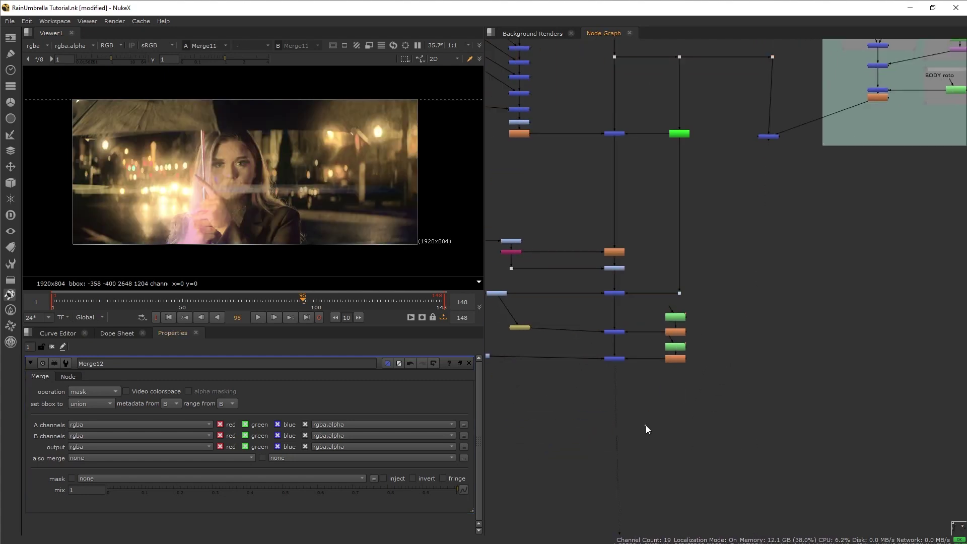
{"action": "key", "text": "Tab"}
{"action": "type", "text": "merge"}
{"action": "key", "text": "Return"}
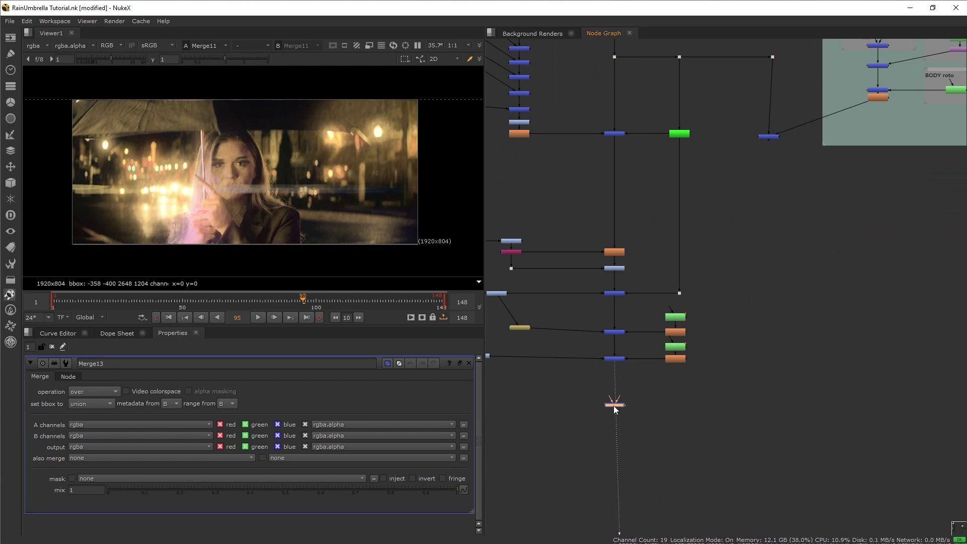
{"action": "scroll", "coordinate": [618, 400], "scroll_direction": "up", "scroll_amount": 3}
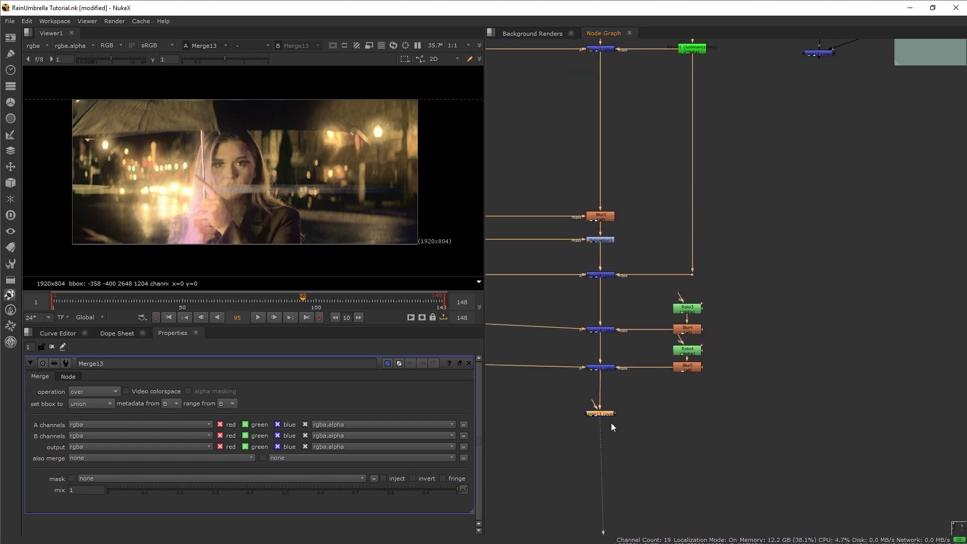
{"action": "left_click_drag", "start_coordinate": [753, 198], "coordinate": [824, 55]}
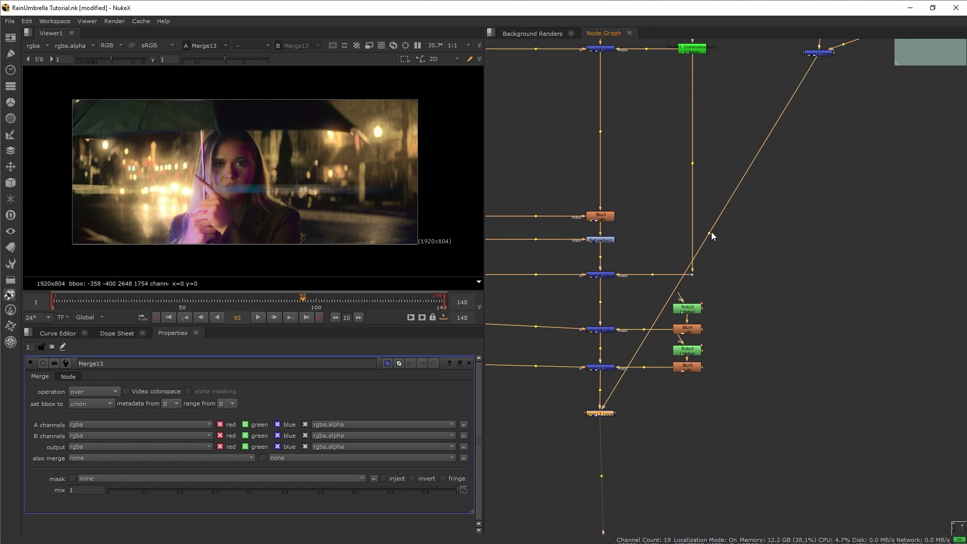
{"action": "left_click_drag", "start_coordinate": [711, 234], "coordinate": [818, 413], "text": "ctrl"}
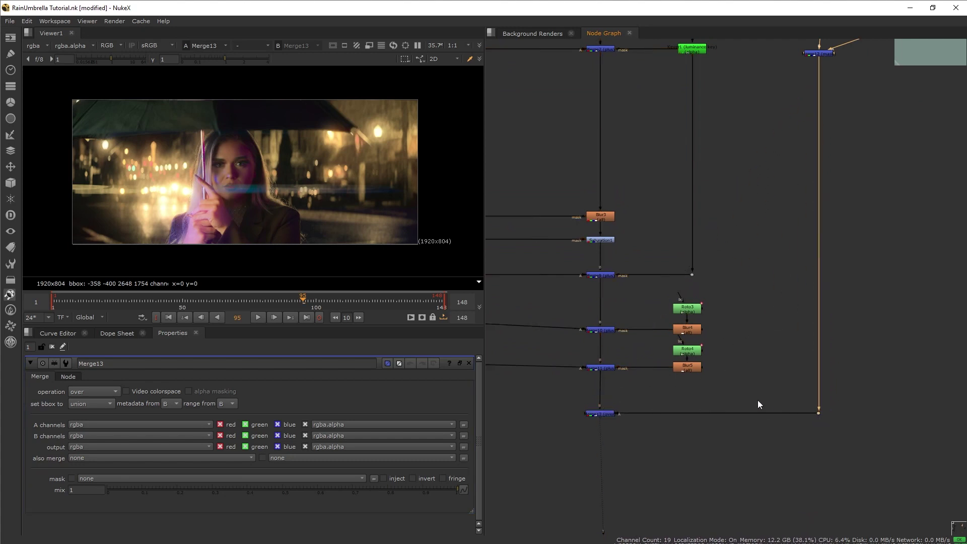
- Lower the gamma of the yellow-tinted rain Grade that feeds the TimeOffset
{"action": "scroll", "coordinate": [750, 407], "scroll_direction": "down", "scroll_amount": 3}
{"action": "scroll", "coordinate": [756, 434], "scroll_direction": "up", "scroll_amount": 2}
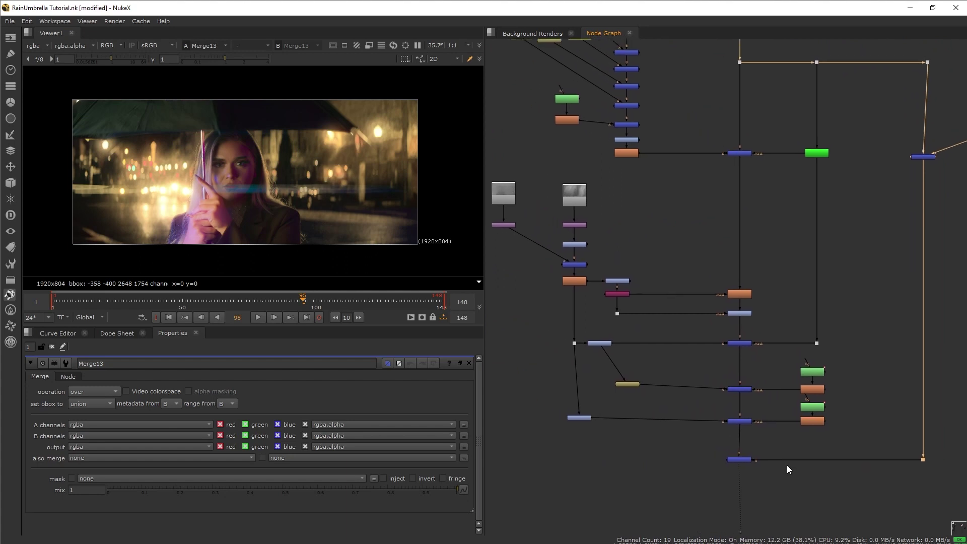
{"action": "middle_click_drag", "start_coordinate": [788, 465], "coordinate": [791, 466]}
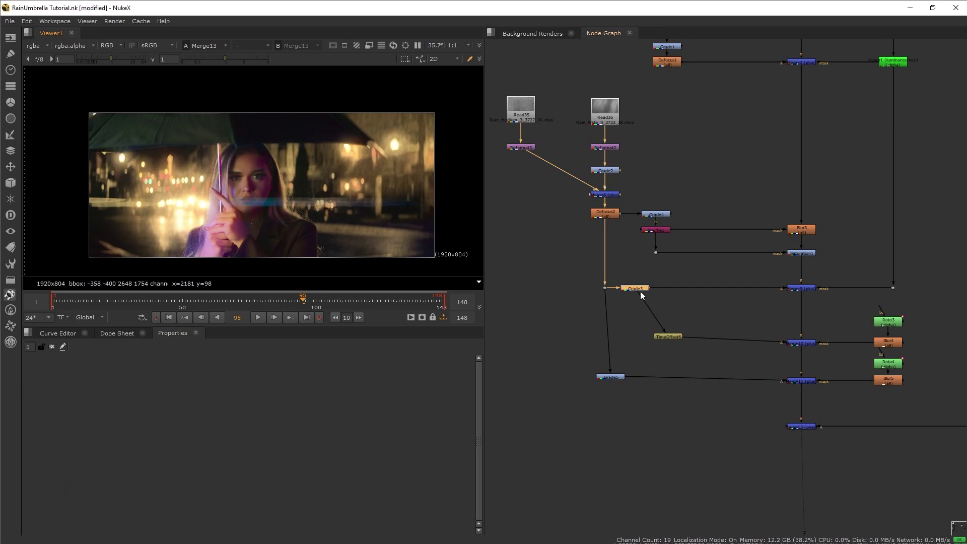
{"action": "double_click", "coordinate": [632, 288]}
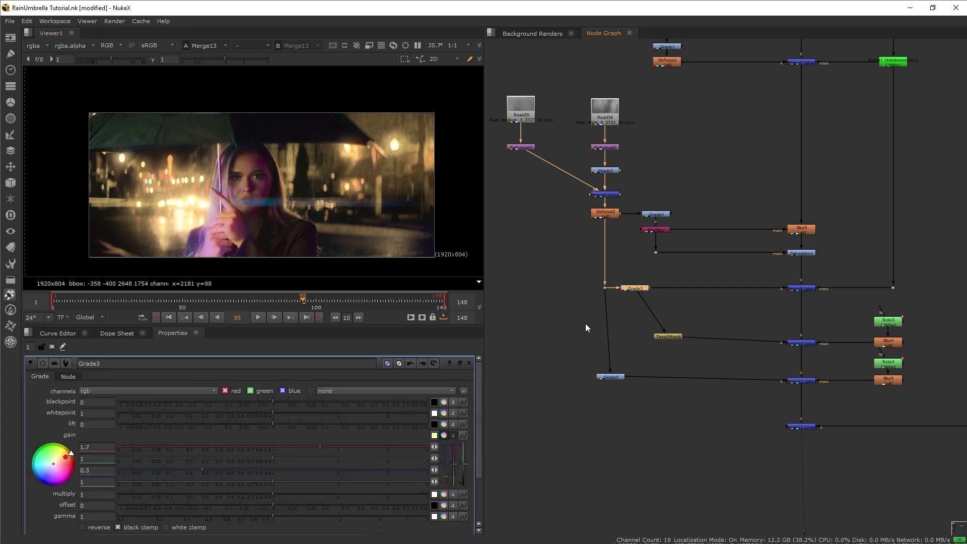
{"action": "left_click", "coordinate": [234, 515]}
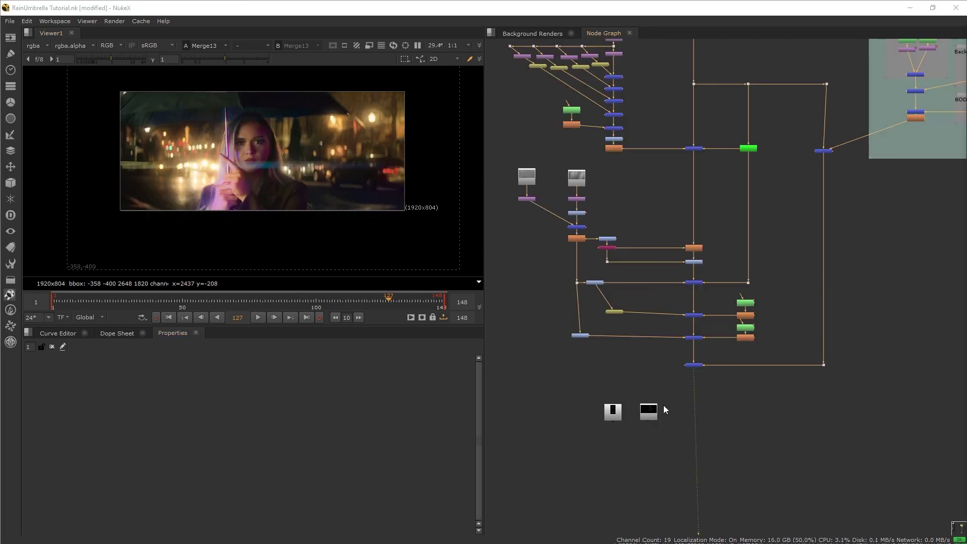
- Preview the two new rain Reads and add a Reformat to the root format 1920x804 below the 2K_DCP one
{"action": "scroll", "coordinate": [270, 204], "scroll_direction": "up", "scroll_amount": 3}
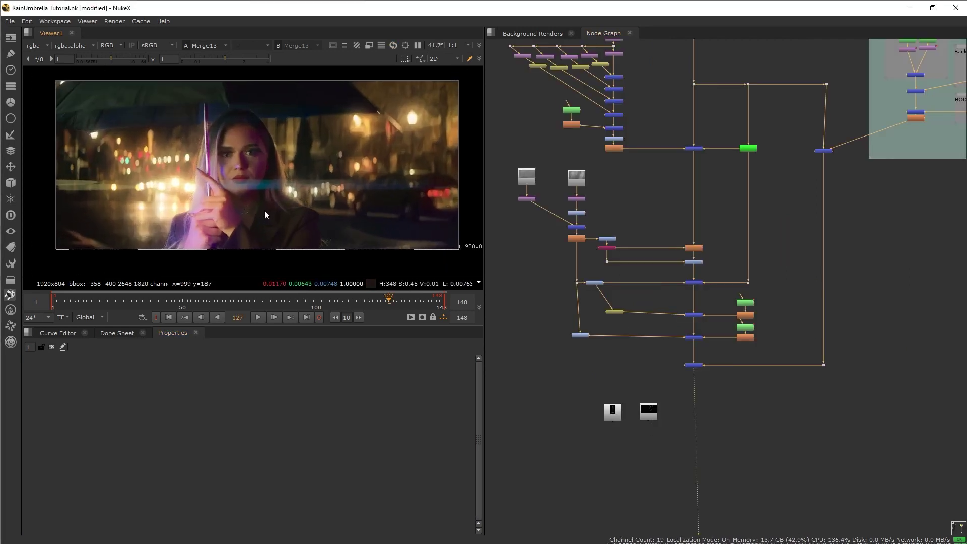
{"action": "mouse_move", "coordinate": [549, 391]}
{"action": "left_mouse_down"}
{"action": "mouse_move", "coordinate": [647, 422]}
{"action": "mouse_move", "coordinate": [632, 416]}
{"action": "left_mouse_up"}
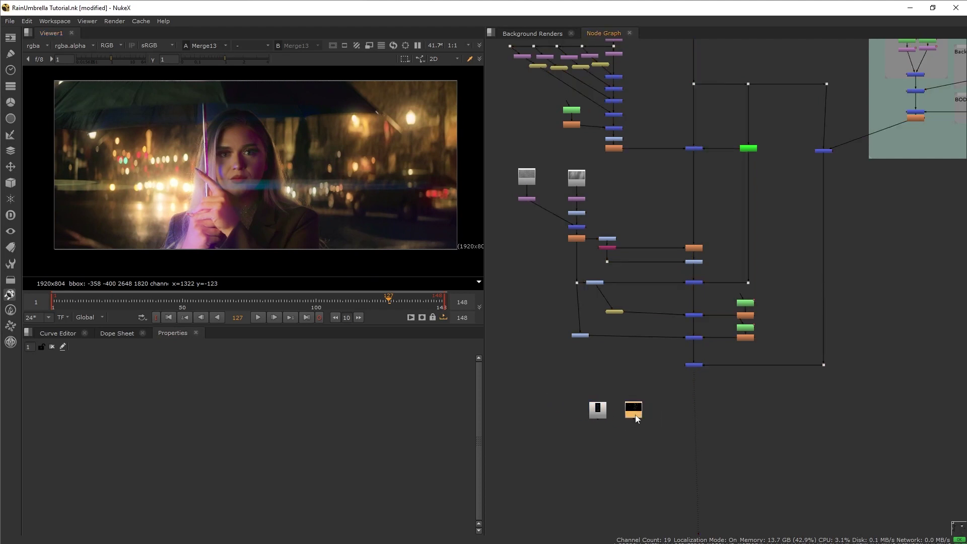
{"action": "key", "text": "1"}
{"action": "key", "text": "f"}
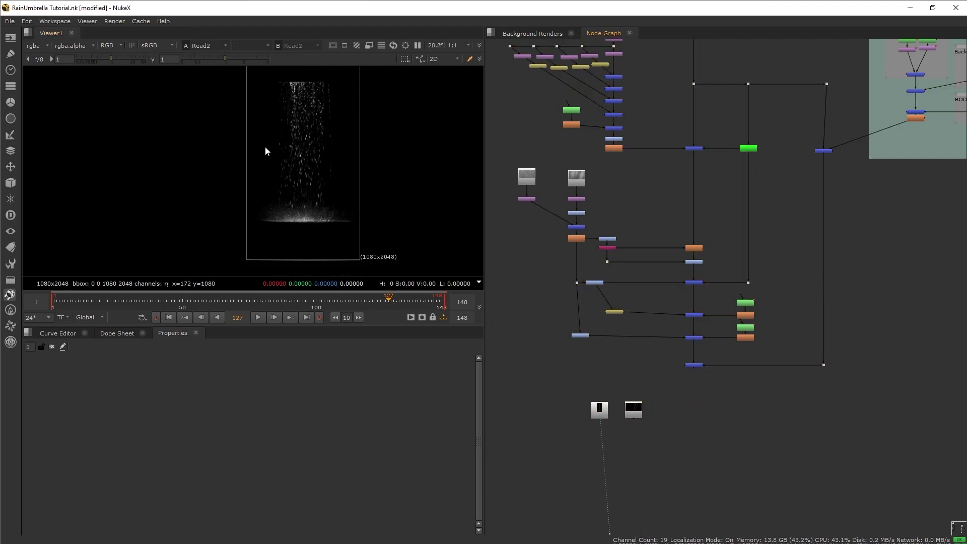
{"action": "left_click", "coordinate": [633, 412]}
{"action": "key", "text": "1"}
{"action": "left_click", "coordinate": [614, 453]}
{"action": "key", "text": "ctrl+r"}
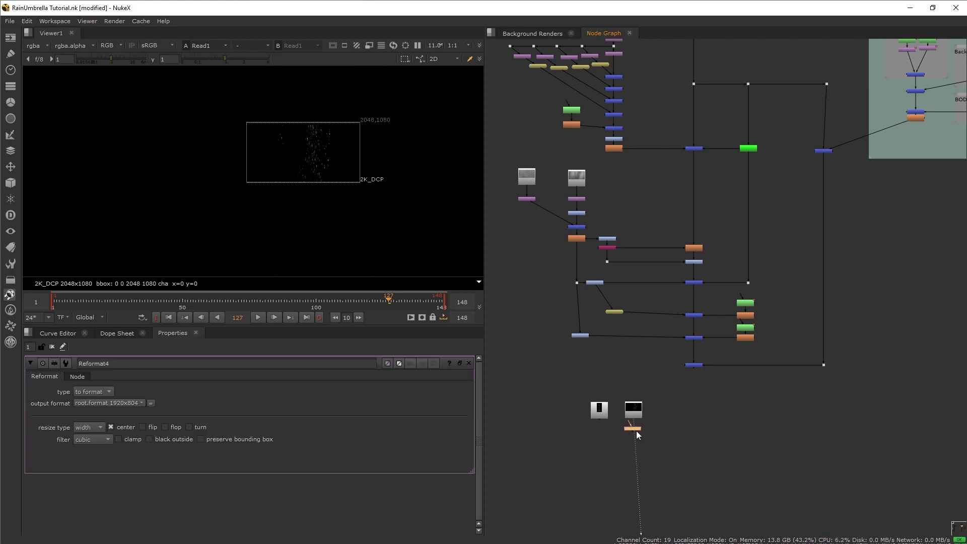
{"action": "left_click_drag", "start_coordinate": [637, 432], "coordinate": [637, 431]}
- Copy the Reformat onto the tall 1080x2048 rain Read and compare the footage with the node disabled and enabled
{"action": "key", "text": "ctrl+c"}
{"action": "left_click", "coordinate": [600, 414]}
{"action": "key", "text": "ctrl+v"}
{"action": "key", "text": "1"}
{"action": "scroll", "coordinate": [321, 156], "scroll_direction": "up", "scroll_amount": 6}
{"action": "middle_click_drag", "start_coordinate": [323, 153], "coordinate": [298, 193]}
{"action": "key", "text": "d"}
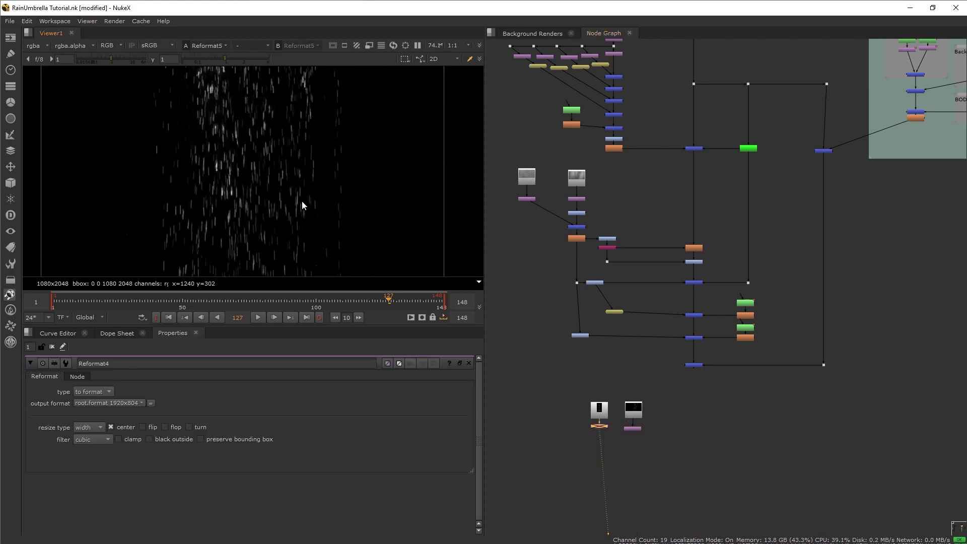
{"action": "key", "text": "d"}
{"action": "key", "text": "d"}
{"action": "key", "text": "d"}
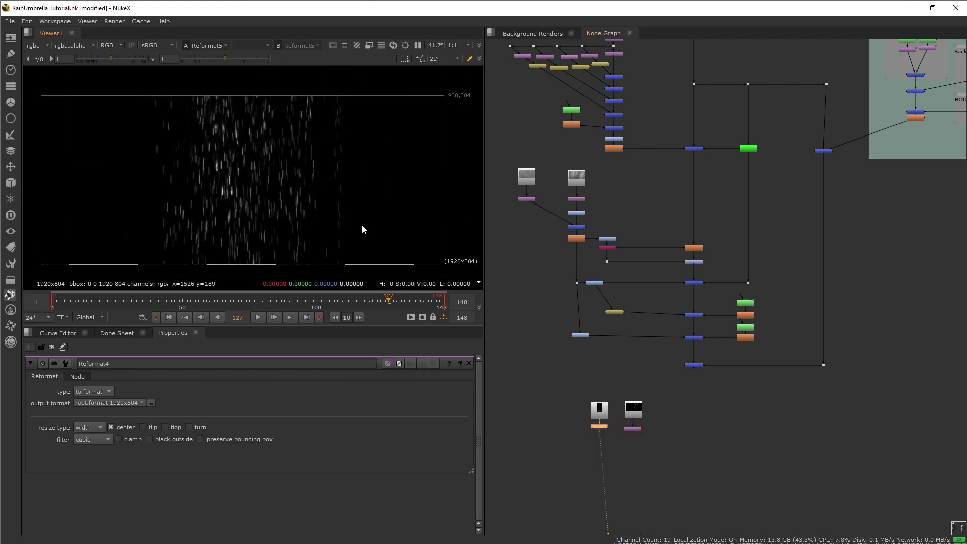
{"action": "scroll", "coordinate": [293, 190], "scroll_direction": "down", "scroll_amount": 3}
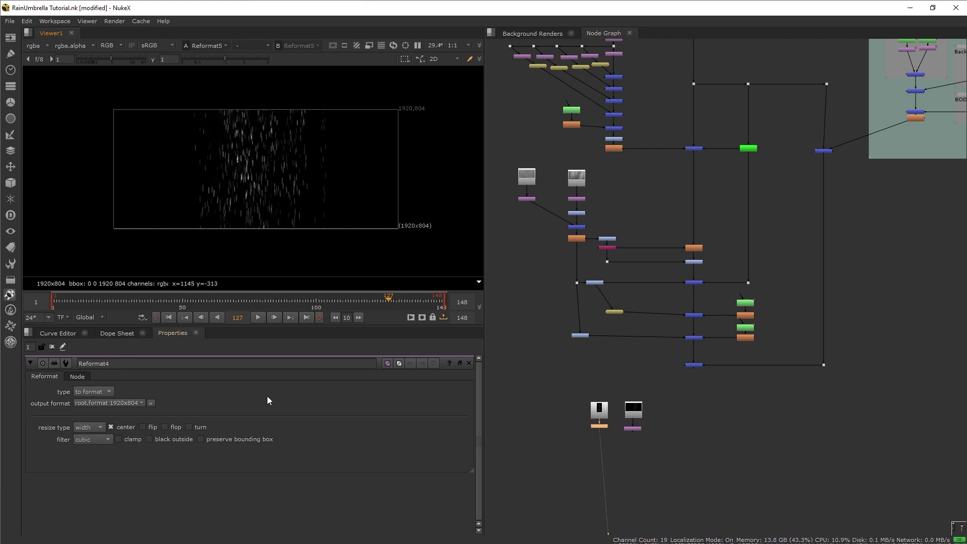
- Add a Transform below the Reformat of the tall Large Dripping Water Read
{"action": "key", "text": "t"}
{"action": "left_click_drag", "start_coordinate": [545, 424], "coordinate": [598, 443]}
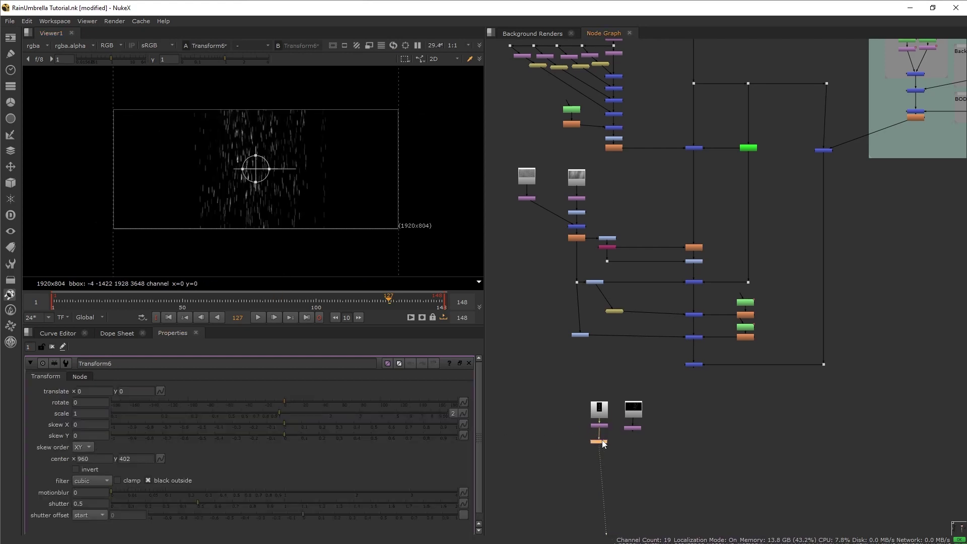
{"action": "left_click_drag", "start_coordinate": [252, 190], "coordinate": [259, 260]}
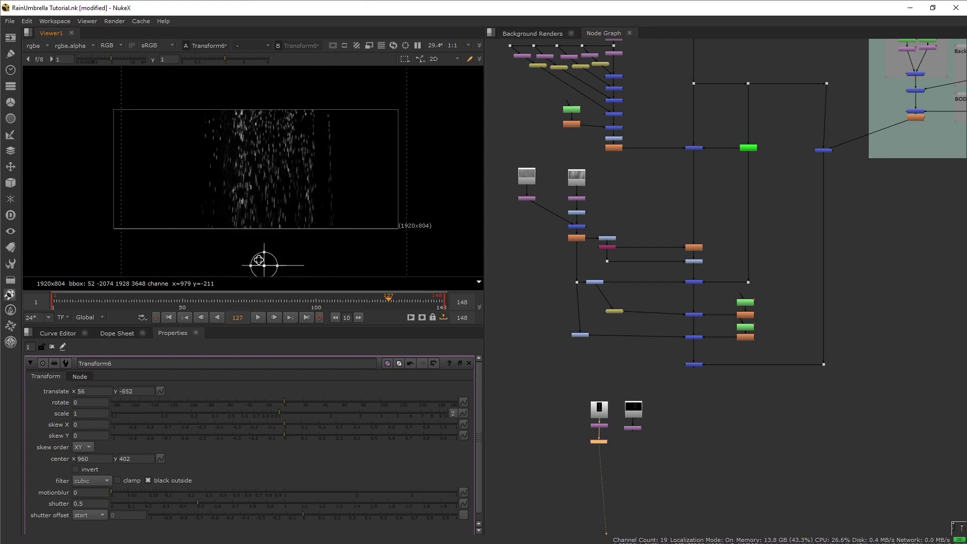
{"action": "key", "text": "ctrl+z"}
{"action": "key", "text": "ctrl+z"}
- Move the new Transform's centre to x 945, y 1580 and translate the large dripping water to about x -130, y -1145
{"action": "scroll", "coordinate": [257, 218], "scroll_direction": "down", "scroll_amount": 4}
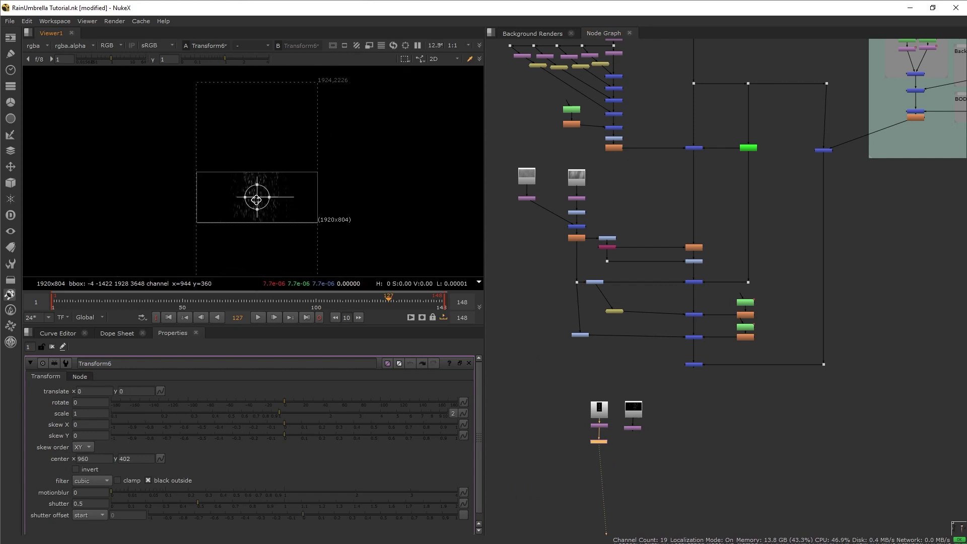
{"action": "left_click_drag", "start_coordinate": [256, 198], "coordinate": [255, 124]}
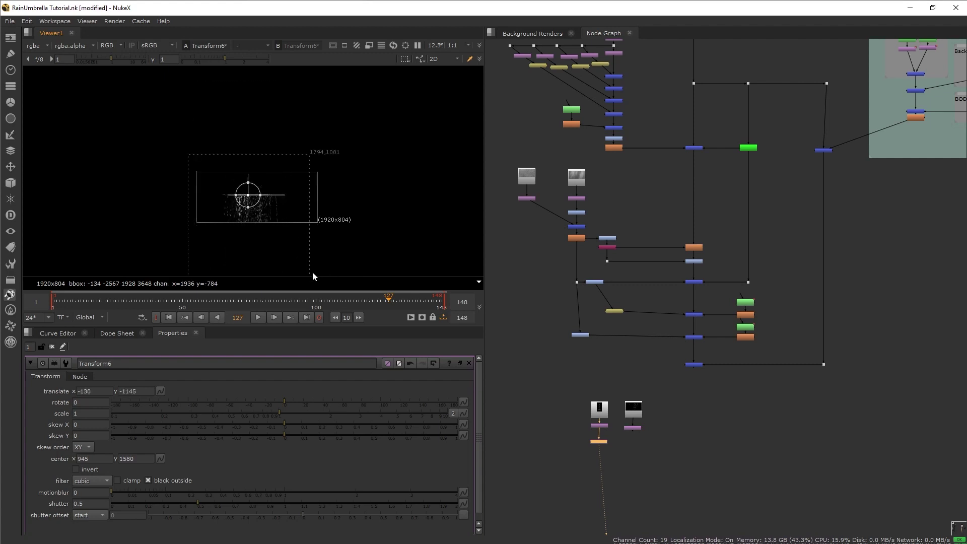
{"action": "scroll", "coordinate": [222, 222], "scroll_direction": "up", "scroll_amount": 2}
{"action": "scroll", "coordinate": [223, 222], "scroll_direction": "down", "scroll_amount": 1}
{"action": "scroll", "coordinate": [607, 458], "scroll_direction": "up", "scroll_amount": 3}
- Combine the two dripping-water branches with a new Merge below them, view the result and change the Merge's operation
{"action": "key", "text": "Tab"}
{"action": "type", "text": "mer"}
{"action": "key", "text": "Return"}
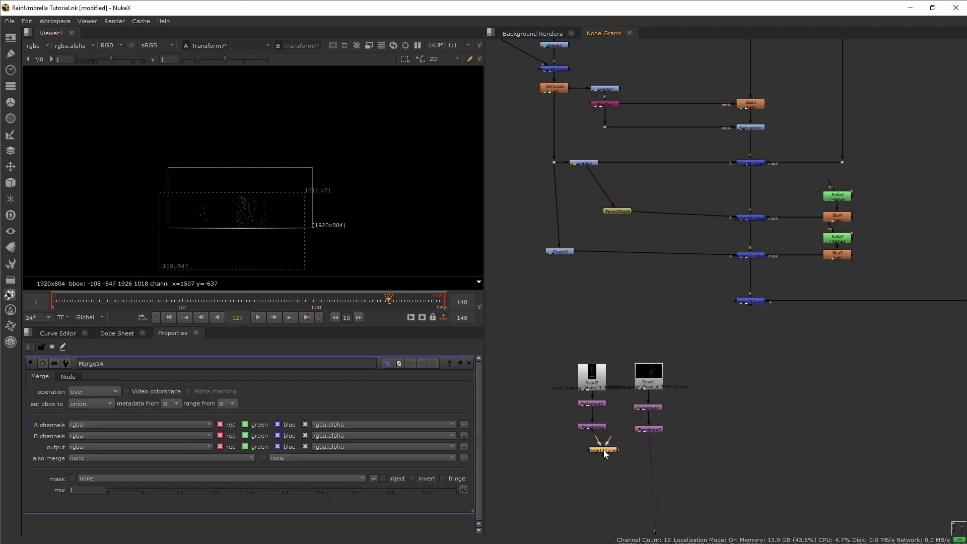
{"action": "left_click_drag", "start_coordinate": [604, 450], "coordinate": [643, 441]}
{"action": "left_click_drag", "start_coordinate": [620, 482], "coordinate": [594, 428]}
{"action": "key", "text": "1"}
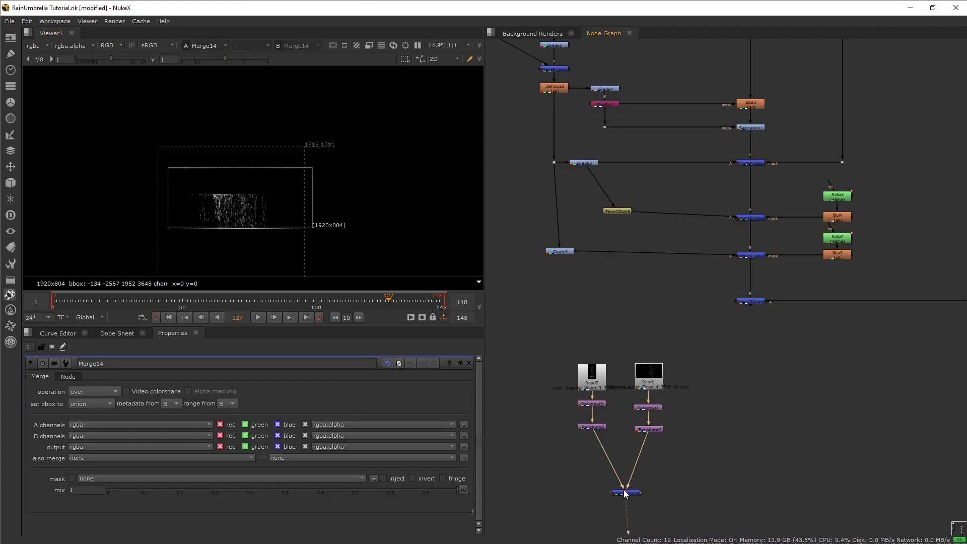
{"action": "left_click", "coordinate": [626, 492]}
{"action": "left_click", "coordinate": [109, 393]}
{"action": "left_click", "coordinate": [103, 412]}
- Add a Merge below the talent Merge that puts the combined dripping water over the main comp, and show an earlier frame
{"action": "middle_click_drag", "start_coordinate": [717, 385], "coordinate": [702, 313]}
{"action": "left_click", "coordinate": [719, 416]}
{"action": "key", "text": "m"}
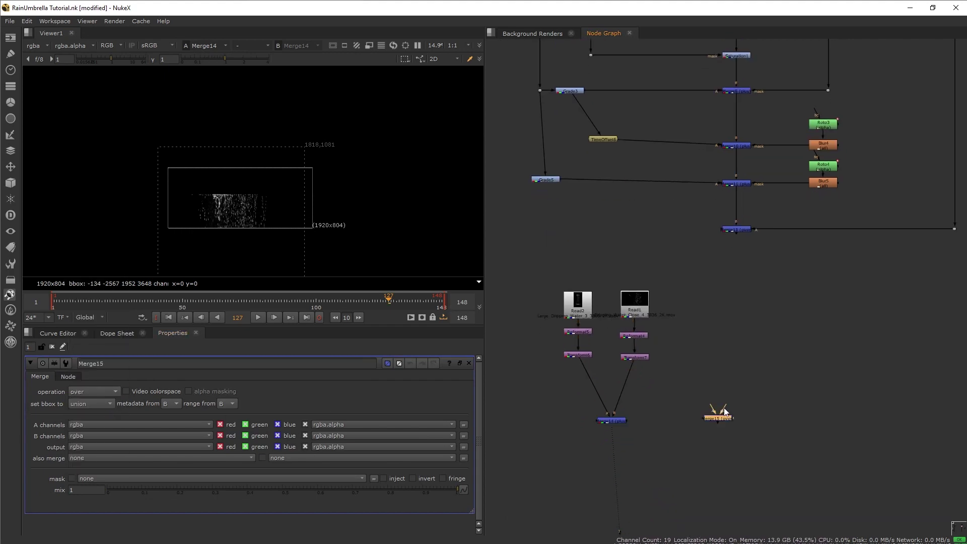
{"action": "left_click_drag", "start_coordinate": [735, 231], "coordinate": [735, 231]}
{"action": "middle_click_drag", "start_coordinate": [736, 234], "coordinate": [745, 154]}
{"action": "left_click_drag", "start_coordinate": [730, 339], "coordinate": [619, 343]}
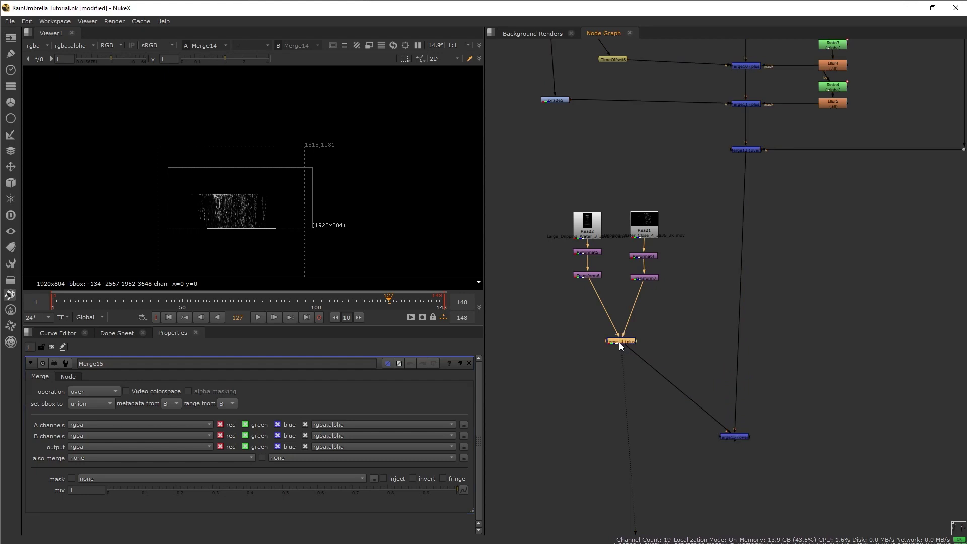
{"action": "left_click", "coordinate": [268, 301]}
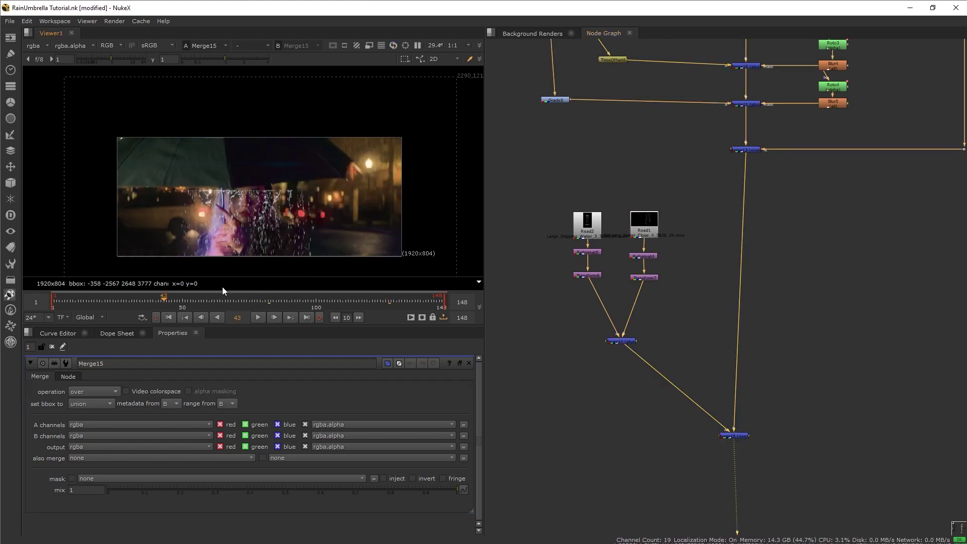
- Reposition the Transform below the wide dripping-water Read to about x -690, y -272
{"action": "double_click", "coordinate": [645, 278]}
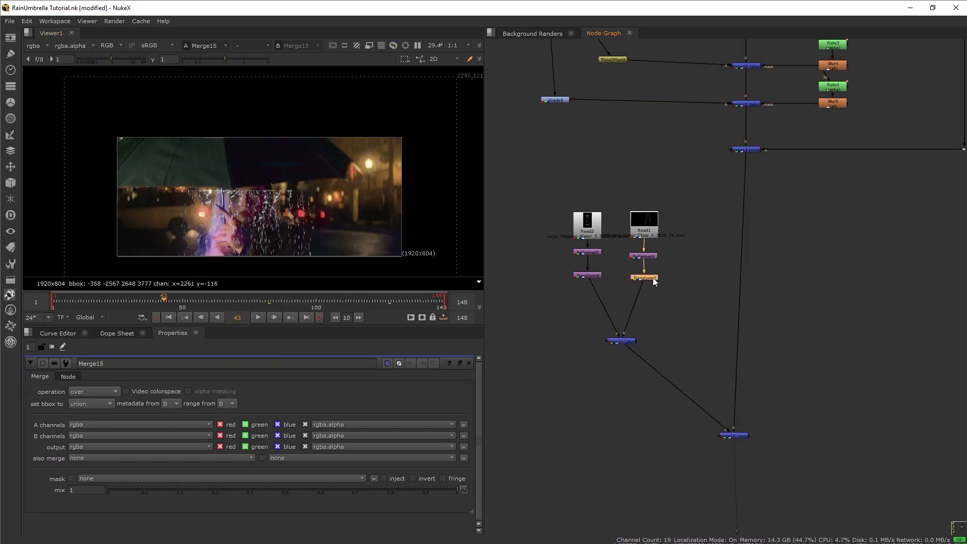
{"action": "left_click_drag", "start_coordinate": [246, 196], "coordinate": [279, 170]}
{"action": "scroll", "coordinate": [280, 169], "scroll_direction": "up", "scroll_amount": 5}
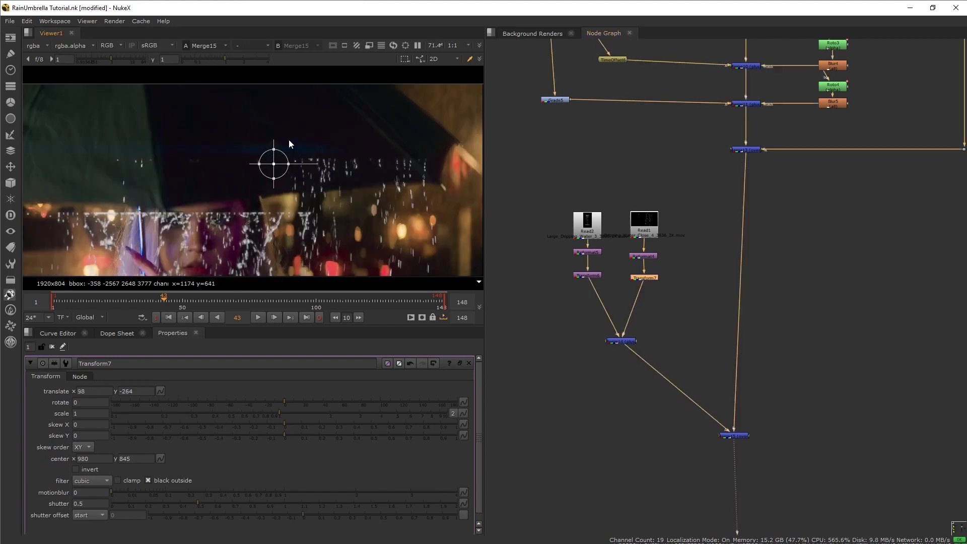
{"action": "scroll", "coordinate": [325, 183], "scroll_direction": "down", "scroll_amount": 3}
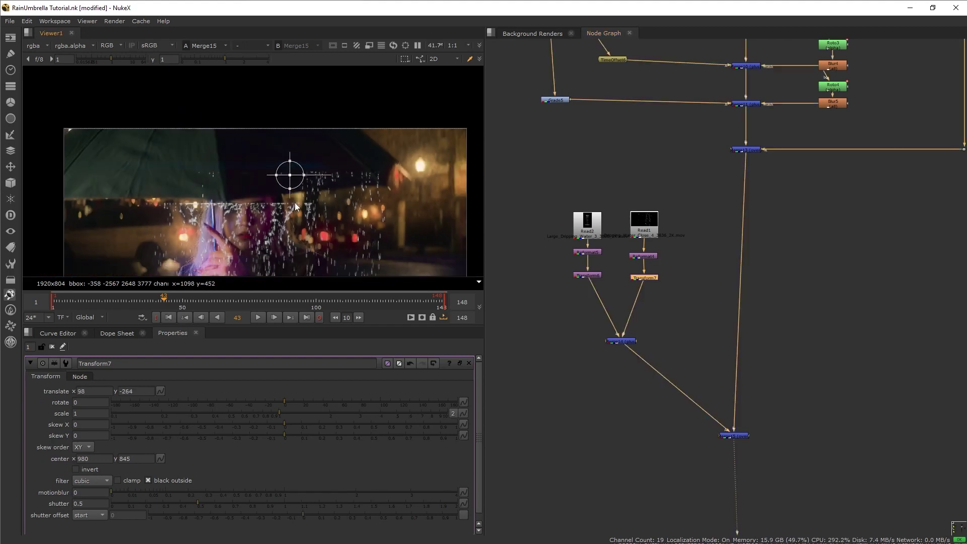
{"action": "left_click_drag", "start_coordinate": [290, 176], "coordinate": [126, 177]}
- Translate the large dripping water to about x 140, y -1008 along the umbrella edge and check it at several frames
{"action": "double_click", "coordinate": [587, 275]}
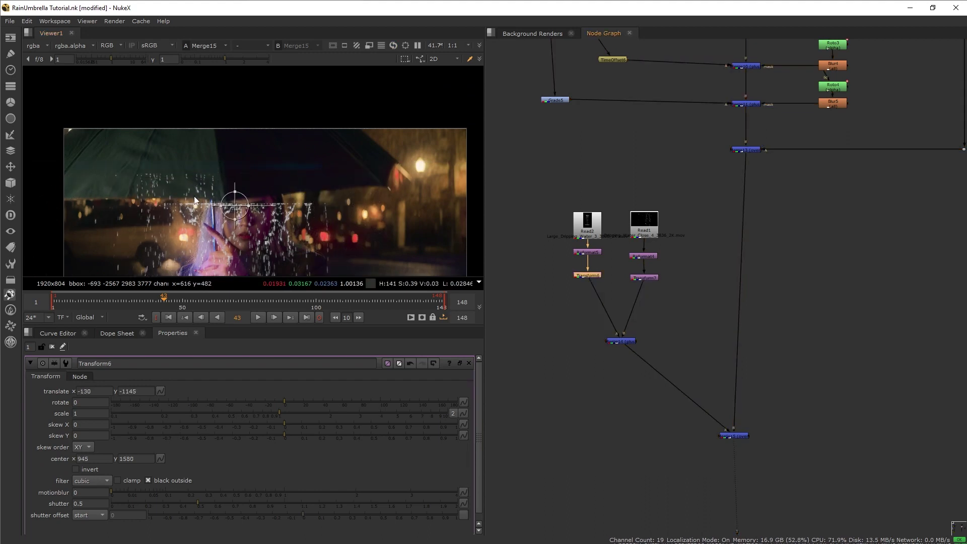
{"action": "left_click_drag", "start_coordinate": [248, 198], "coordinate": [292, 180]}
{"action": "left_click", "coordinate": [166, 301]}
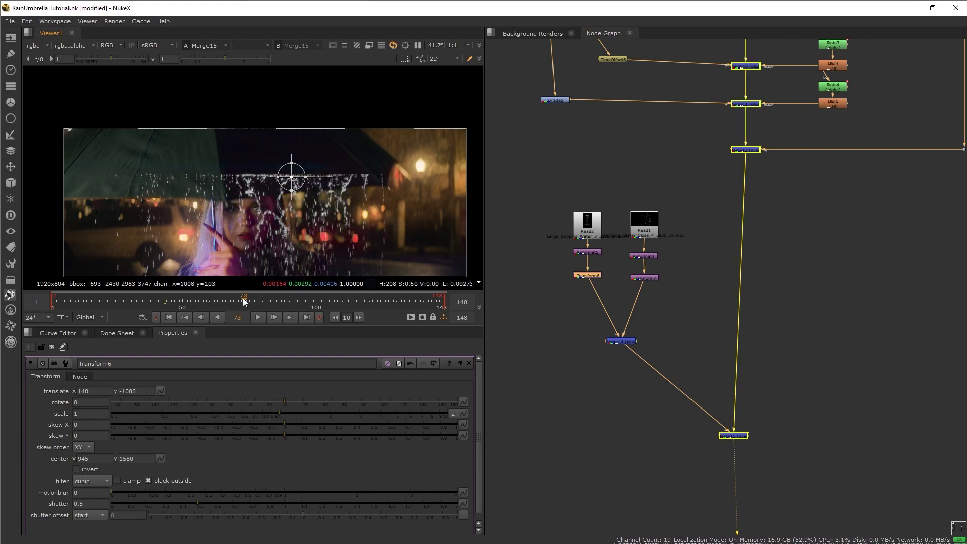
{"action": "left_click", "coordinate": [103, 297]}
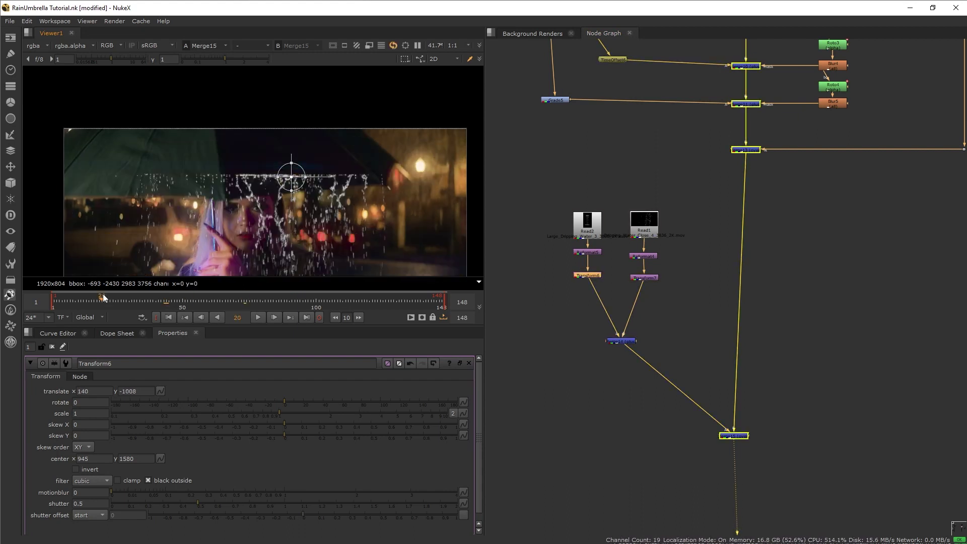
{"action": "left_click", "coordinate": [165, 302]}
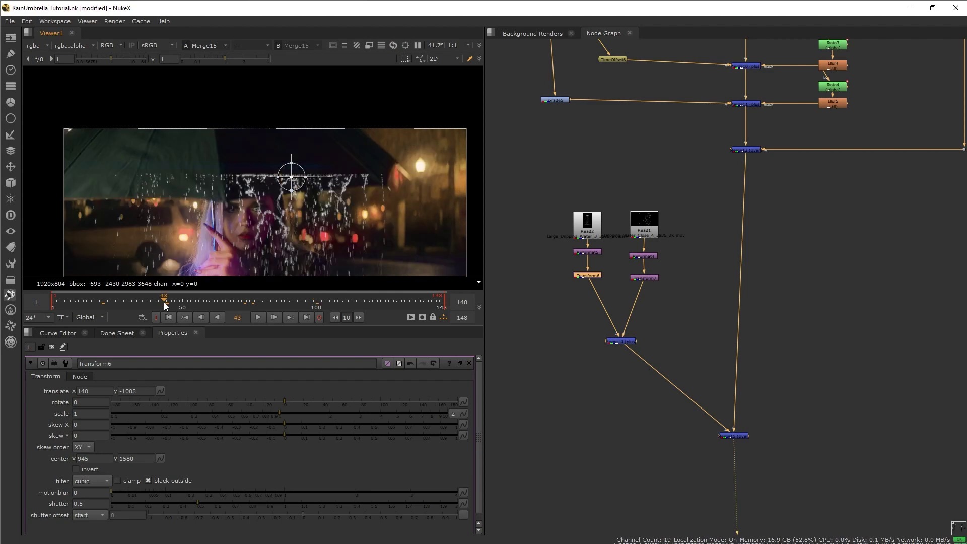
- Open the Tracker connected to the umbrella plate Read and view its tracks over the footage
{"action": "scroll", "coordinate": [748, 279], "scroll_direction": "down", "scroll_amount": 5}
{"action": "scroll", "coordinate": [748, 278], "scroll_direction": "down", "scroll_amount": 3}
{"action": "middle_click_drag", "start_coordinate": [737, 107], "coordinate": [706, 204]}
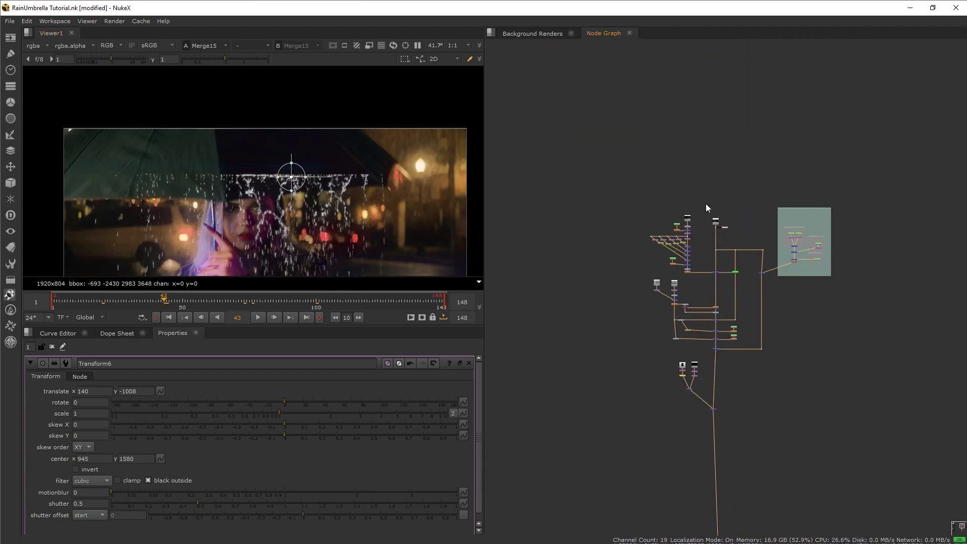
{"action": "scroll", "coordinate": [715, 214], "scroll_direction": "up", "scroll_amount": 8}
{"action": "double_click", "coordinate": [751, 276]}
{"action": "key", "text": "1"}
{"action": "left_click_drag", "start_coordinate": [82, 131], "coordinate": [59, 110]}
{"action": "left_click", "coordinate": [458, 114]}
- Enable translation for tracks 1, 2 and 4 in the Tracker and select those three tracks
{"action": "left_click", "coordinate": [70, 418]}
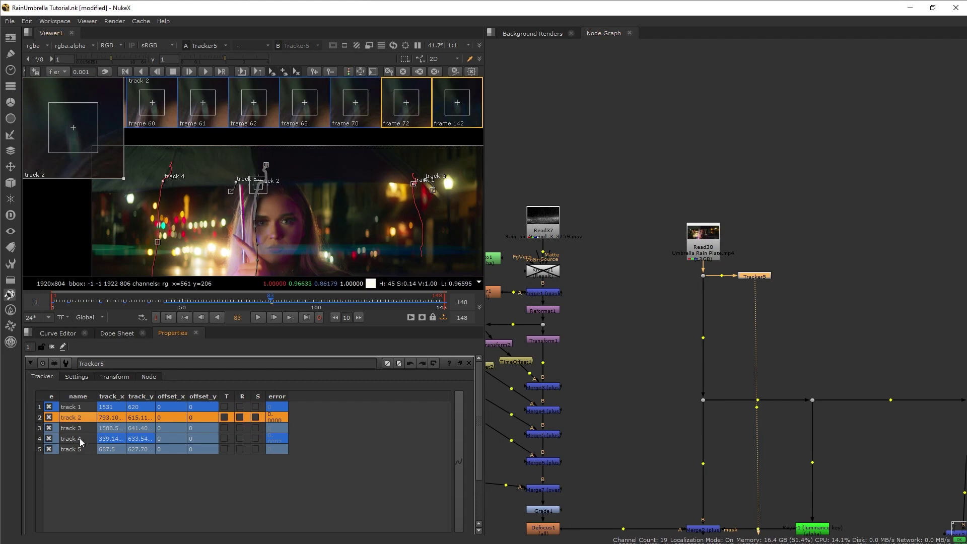
{"action": "left_click", "coordinate": [81, 440]}
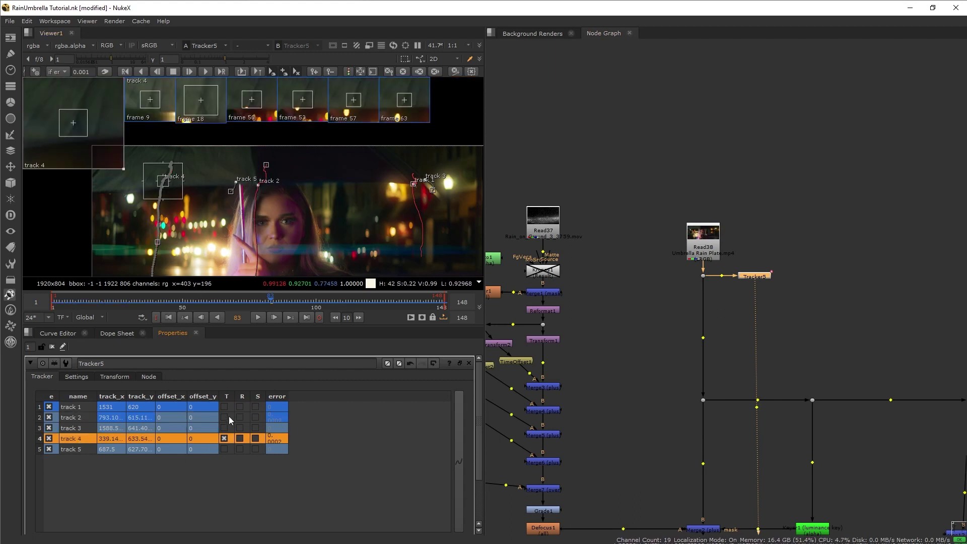
{"action": "left_click", "coordinate": [225, 417]}
{"action": "left_click", "coordinate": [225, 407]}
{"action": "left_click", "coordinate": [80, 417], "text": "ctrl"}
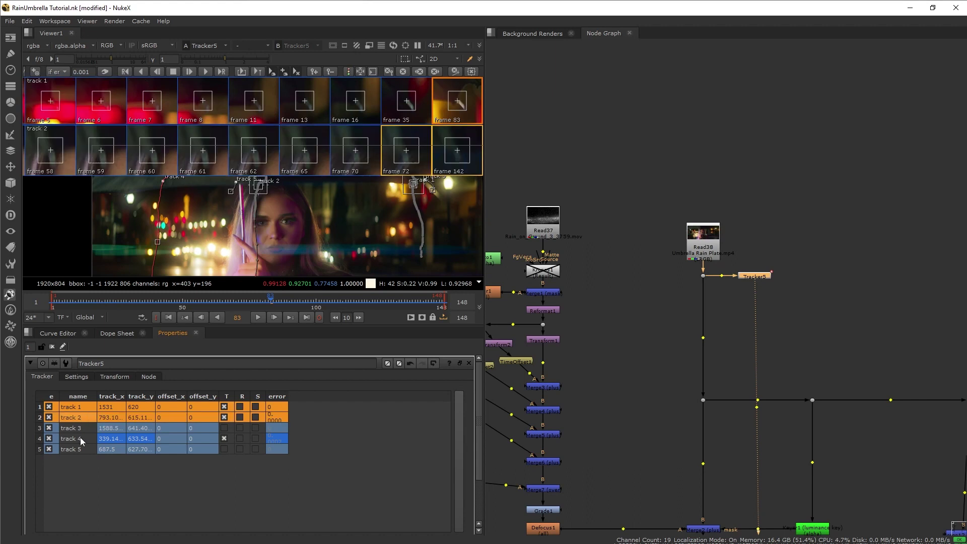
{"action": "left_click", "coordinate": [80, 437], "text": "ctrl"}
- Export the selected tracks as a Transform (match-move, baked) and place the node beside the dripping-water Merge
{"action": "scroll", "coordinate": [346, 449], "scroll_direction": "down", "scroll_amount": 2}
{"action": "scroll", "coordinate": [682, 389], "scroll_direction": "down", "scroll_amount": 1}
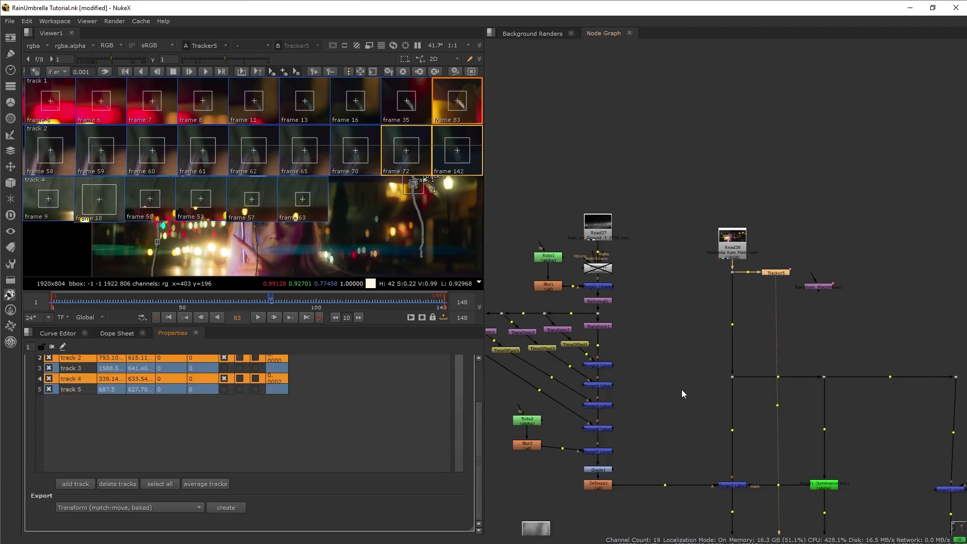
{"action": "left_click", "coordinate": [171, 506]}
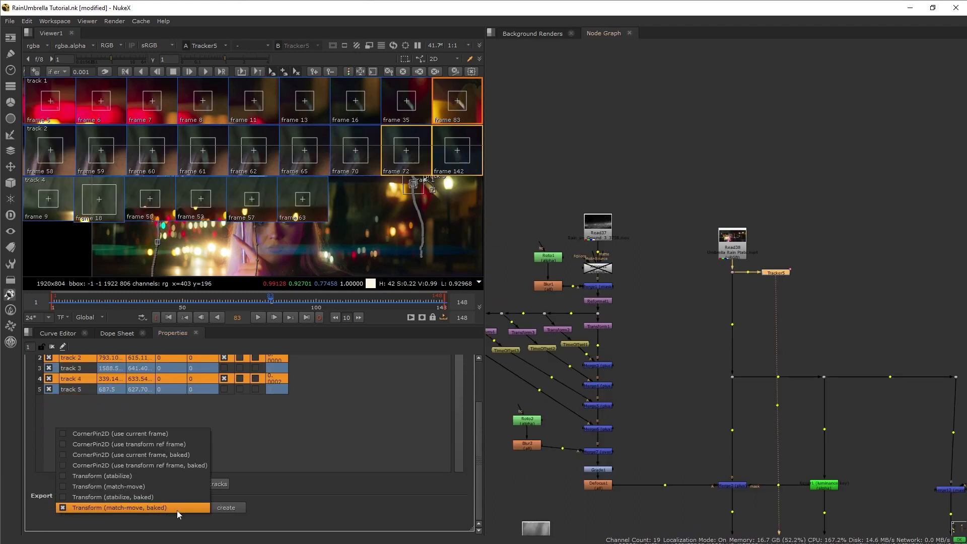
{"action": "left_click", "coordinate": [177, 510]}
{"action": "scroll", "coordinate": [805, 368], "scroll_direction": "down", "scroll_amount": 5}
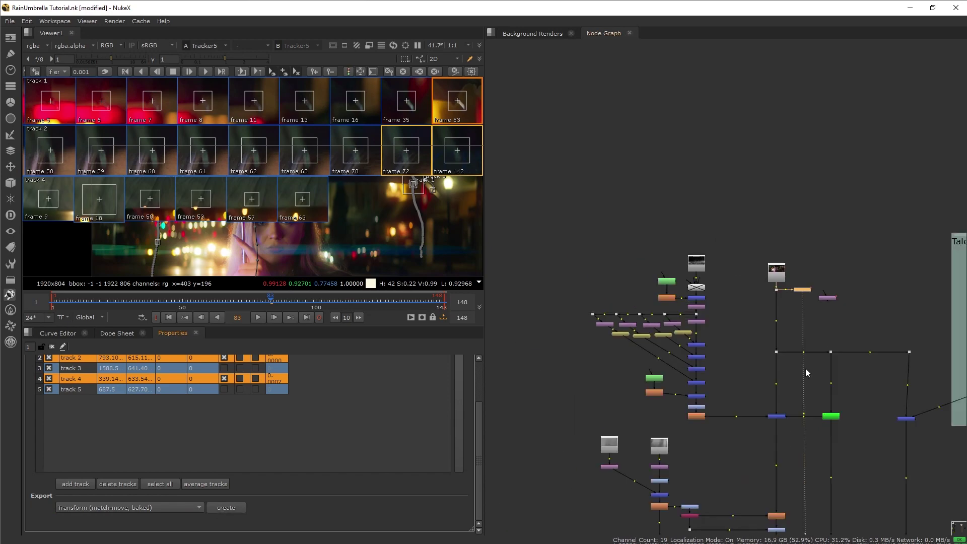
{"action": "left_click_drag", "start_coordinate": [811, 214], "coordinate": [727, 497]}
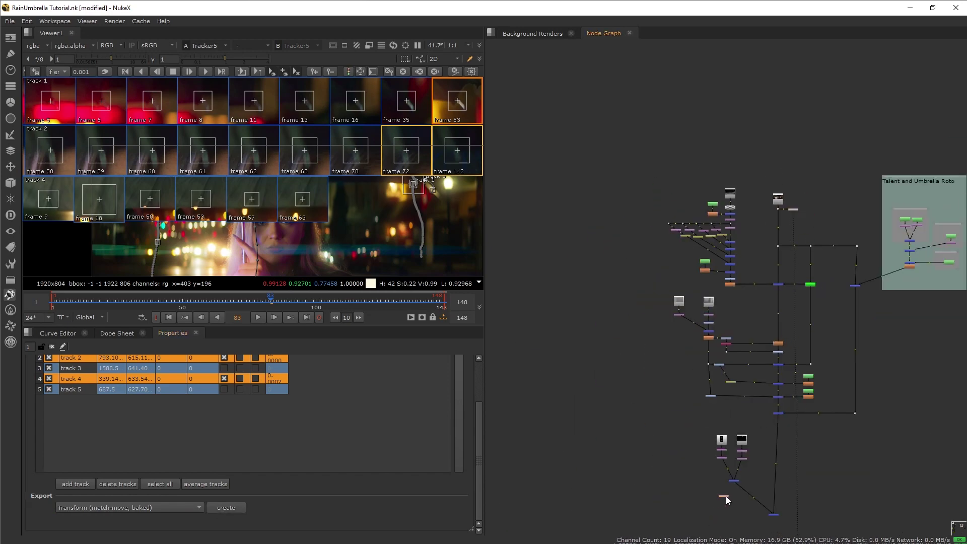
- View the final comp Merge and insert the match-move Transform between the dripping-water Merge and that comp Merge
{"action": "scroll", "coordinate": [732, 491], "scroll_direction": "up", "scroll_amount": 3}
{"action": "middle_click_drag", "start_coordinate": [732, 492], "coordinate": [662, 369]}
{"action": "scroll", "coordinate": [662, 370], "scroll_direction": "up", "scroll_amount": 2}
{"action": "left_click", "coordinate": [772, 432]}
{"action": "key", "text": "1"}
{"action": "scroll", "coordinate": [468, 365], "scroll_direction": "up", "scroll_amount": 3}
{"action": "left_click", "coordinate": [469, 363]}
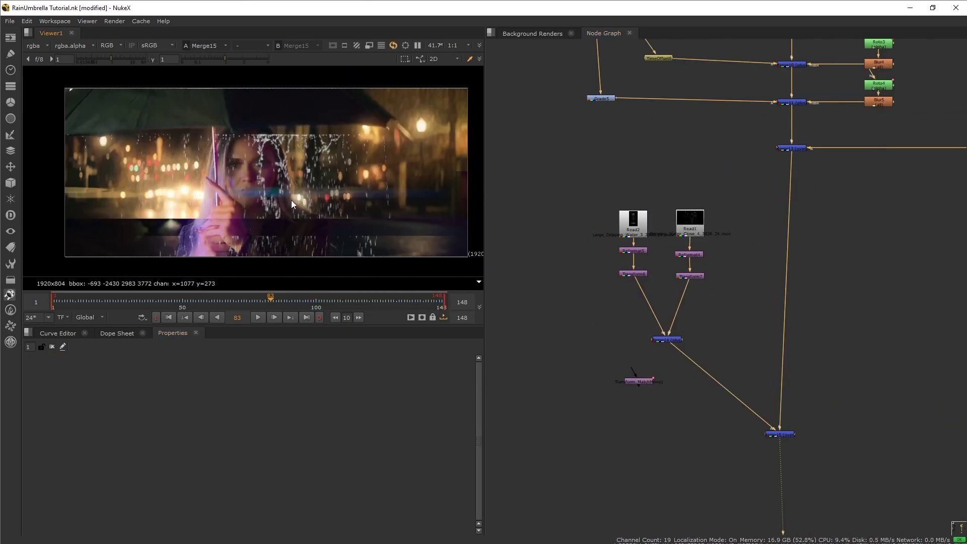
{"action": "left_click_drag", "start_coordinate": [641, 380], "coordinate": [671, 371]}
- Move the wide dripping-water layer lower in the frame with its Transform
{"action": "double_click", "coordinate": [690, 276]}
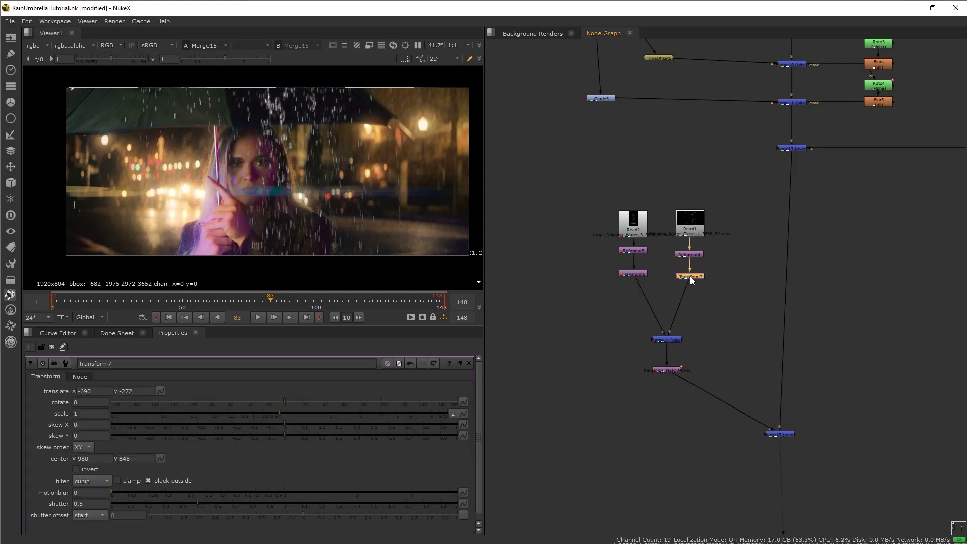
{"action": "scroll", "coordinate": [302, 216], "scroll_direction": "down", "scroll_amount": 2}
{"action": "left_click_drag", "start_coordinate": [227, 126], "coordinate": [232, 161]}
- Translate the large dripping water to about x 148, y -1358 and check how the tracked water follows the umbrella across the shot
{"action": "double_click", "coordinate": [621, 273]}
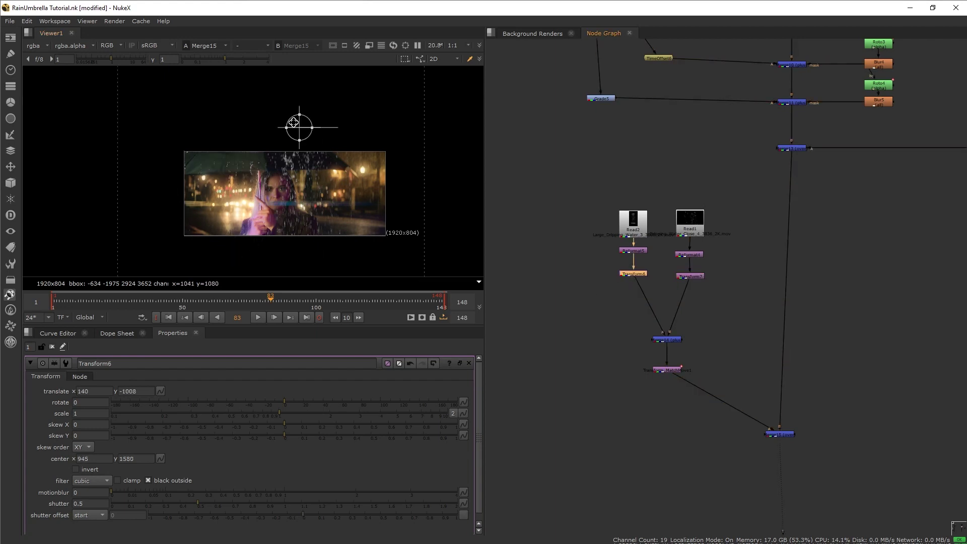
{"action": "mouse_move", "coordinate": [293, 123]}
{"action": "left_mouse_down"}
{"action": "mouse_move", "coordinate": [294, 160]}
{"action": "mouse_move", "coordinate": [307, 127]}
{"action": "left_mouse_up"}
{"action": "scroll", "coordinate": [298, 193], "scroll_direction": "up", "scroll_amount": 2}
{"action": "scroll", "coordinate": [297, 191], "scroll_direction": "up", "scroll_amount": 1}
{"action": "left_click", "coordinate": [317, 301]}
{"action": "left_click", "coordinate": [376, 298]}
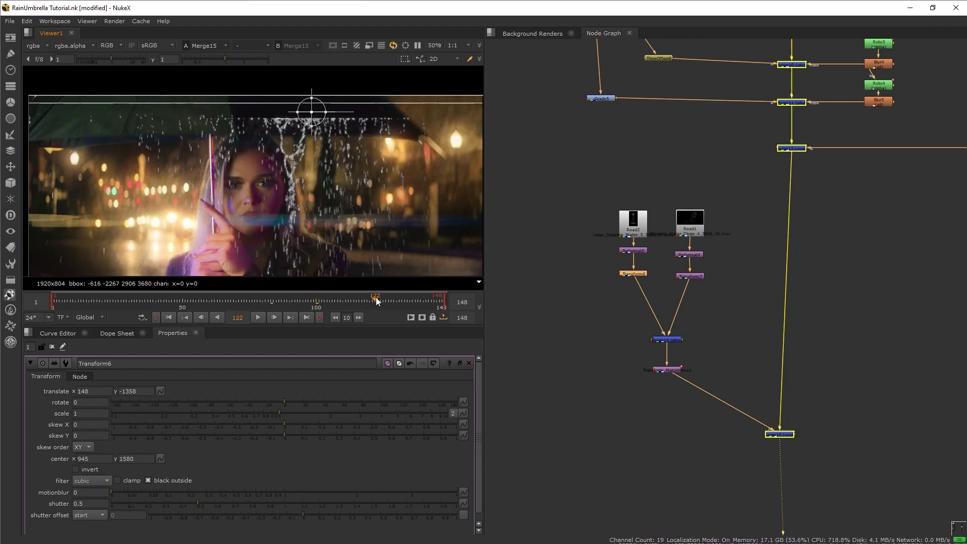
{"action": "left_click_drag", "start_coordinate": [376, 300], "coordinate": [194, 305]}
{"action": "left_click_drag", "start_coordinate": [148, 304], "coordinate": [123, 301]}
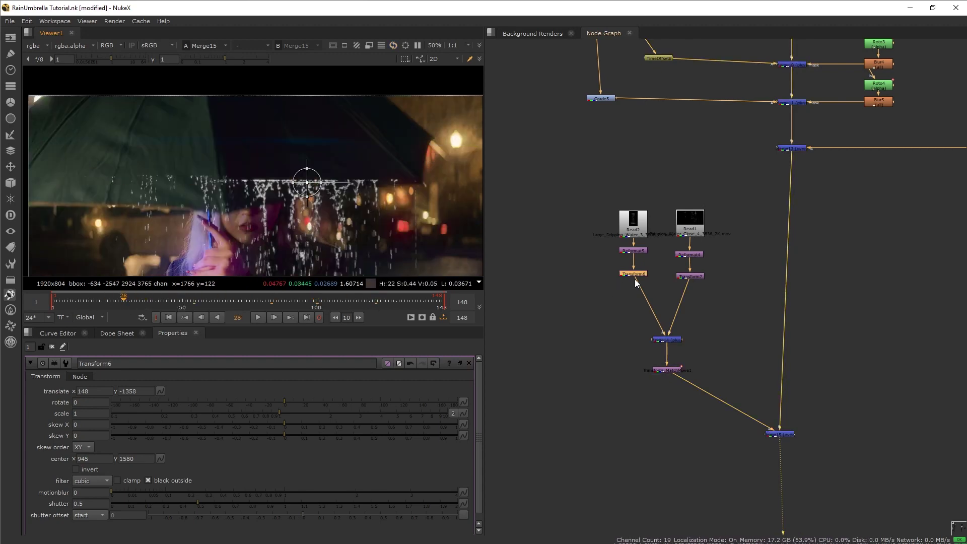
- Spread out both dripping-water branches and build them up with duplicate Transforms, TimeOffsets and Merges for wider coverage
{"action": "left_click_drag", "start_coordinate": [708, 195], "coordinate": [616, 287]}
{"action": "left_click_drag", "start_coordinate": [573, 183], "coordinate": [663, 297]}
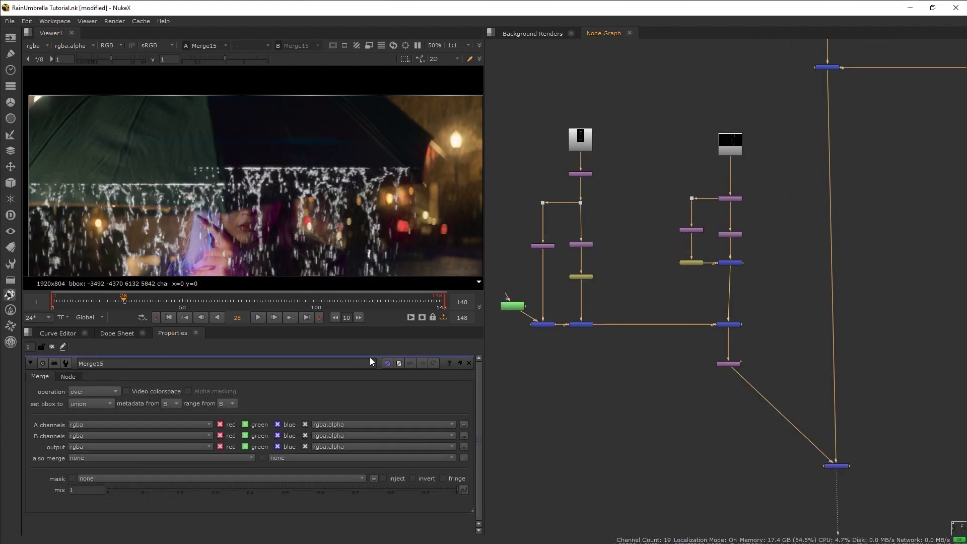
{"action": "left_click", "coordinate": [468, 364]}
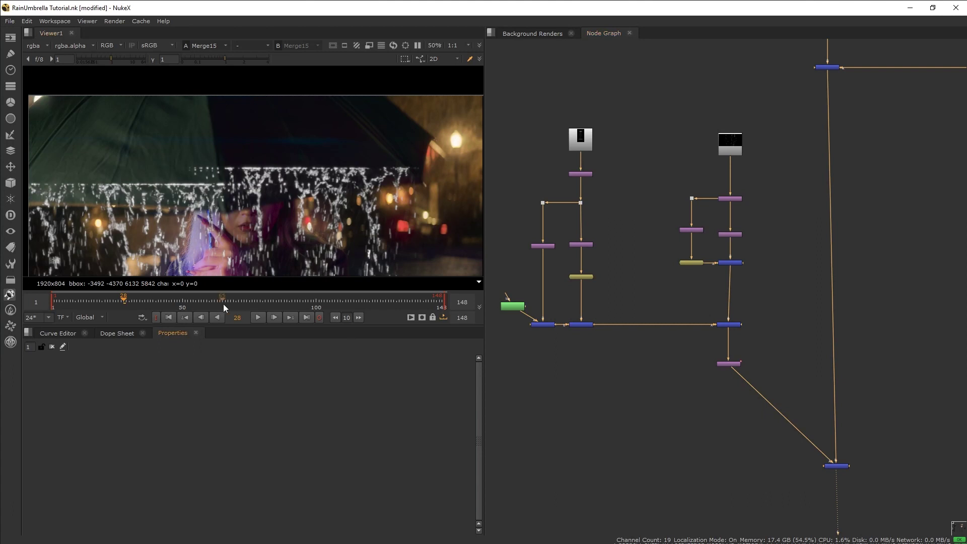
- Scrub through the shot and inspect the denser dripping water along the umbrella edge up close
{"action": "left_click", "coordinate": [220, 303]}
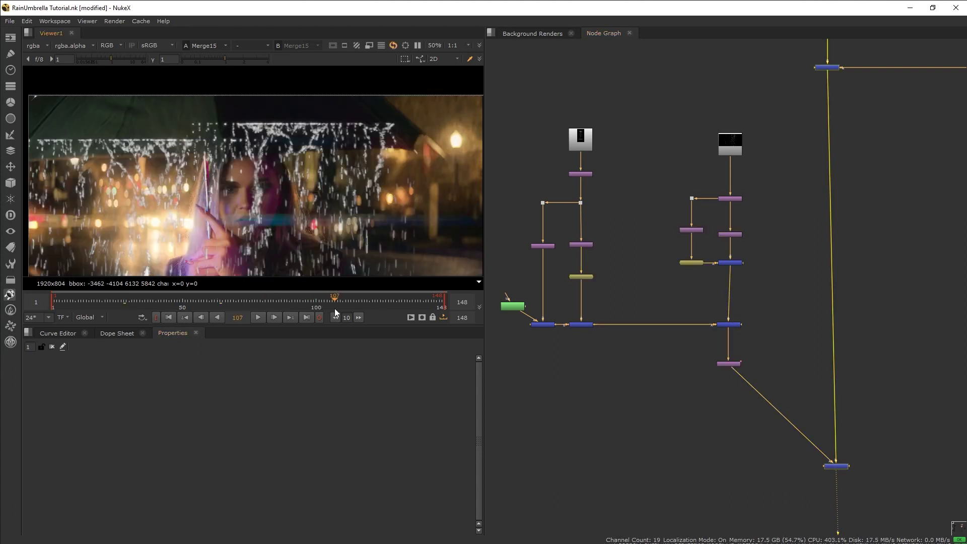
{"action": "left_click", "coordinate": [149, 298]}
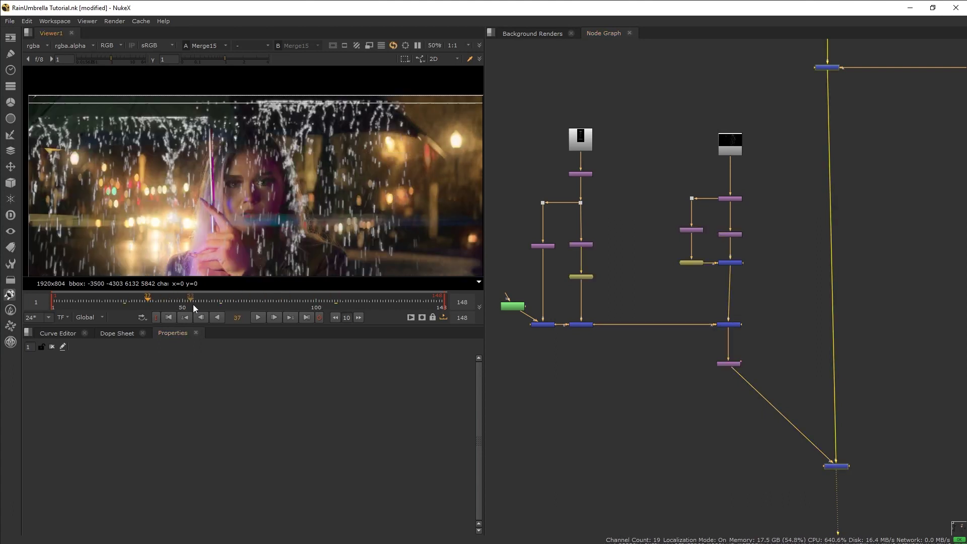
{"action": "left_click", "coordinate": [217, 302]}
{"action": "left_click_drag", "start_coordinate": [219, 305], "coordinate": [264, 310]}
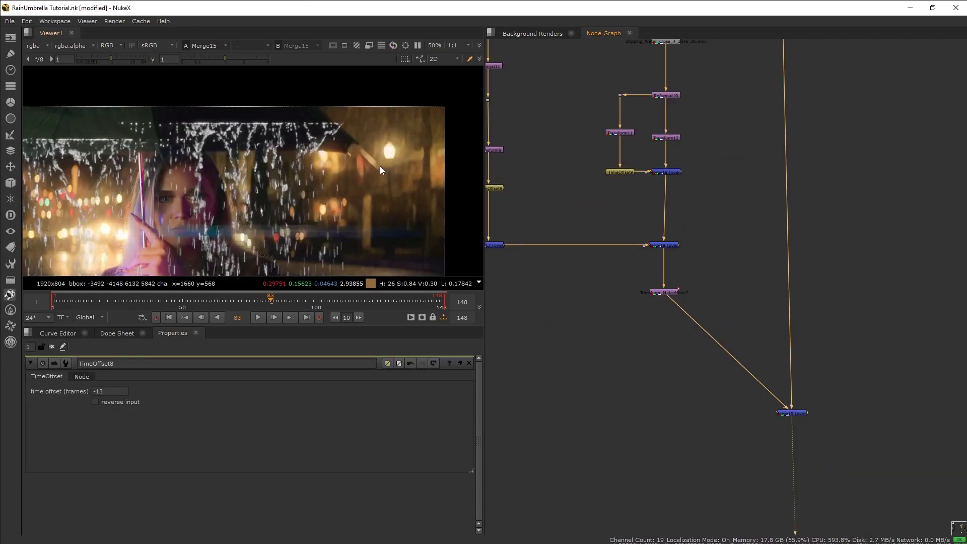
{"action": "scroll", "coordinate": [380, 165], "scroll_direction": "up", "scroll_amount": 2}
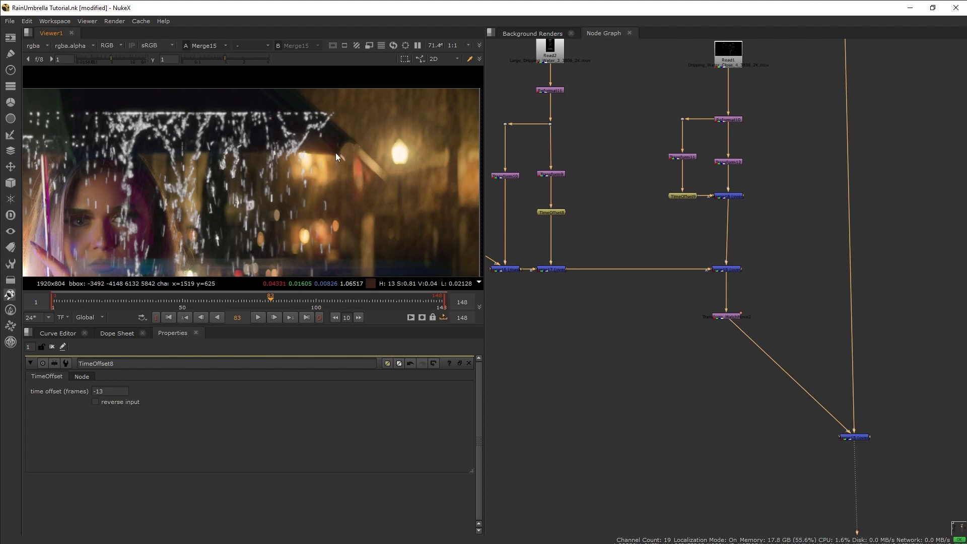
- Merge an extra branch of the wide dripping-water source below the match-move and add a Transform to that branch
{"action": "left_click", "coordinate": [197, 301]}
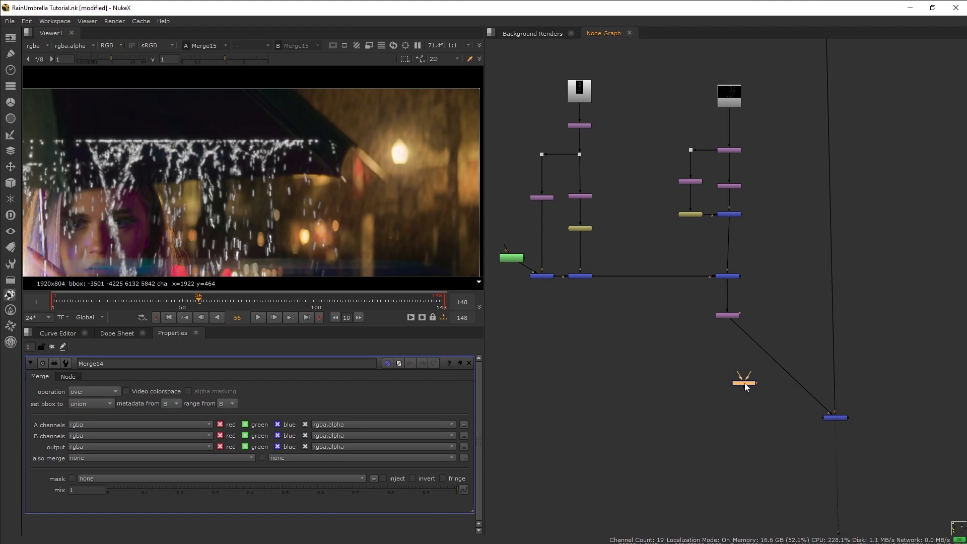
{"action": "left_click_drag", "start_coordinate": [744, 383], "coordinate": [773, 343]}
{"action": "scroll", "coordinate": [719, 325], "scroll_direction": "up", "scroll_amount": 2}
{"action": "left_click_drag", "start_coordinate": [771, 330], "coordinate": [734, 81]}
{"action": "left_click", "coordinate": [812, 242]}
{"action": "key", "text": "Tab"}
{"action": "type", "text": "tra"}
{"action": "key", "text": "Return"}
{"action": "left_click_drag", "start_coordinate": [803, 246], "coordinate": [809, 166]}
- Translate the new water branch to about x 148, y -200 and check its coverage across the shot
{"action": "left_click_drag", "start_coordinate": [218, 216], "coordinate": [281, 147]}
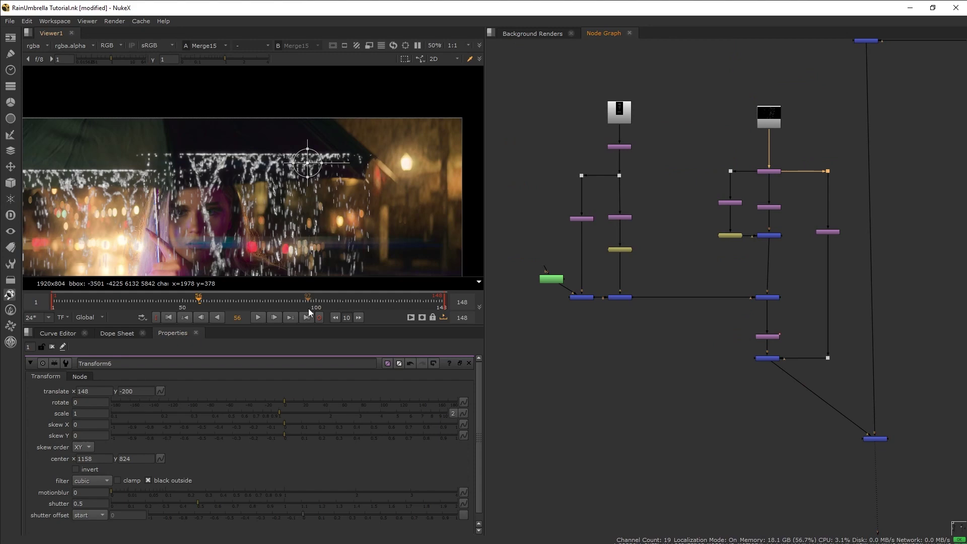
{"action": "left_click", "coordinate": [306, 305]}
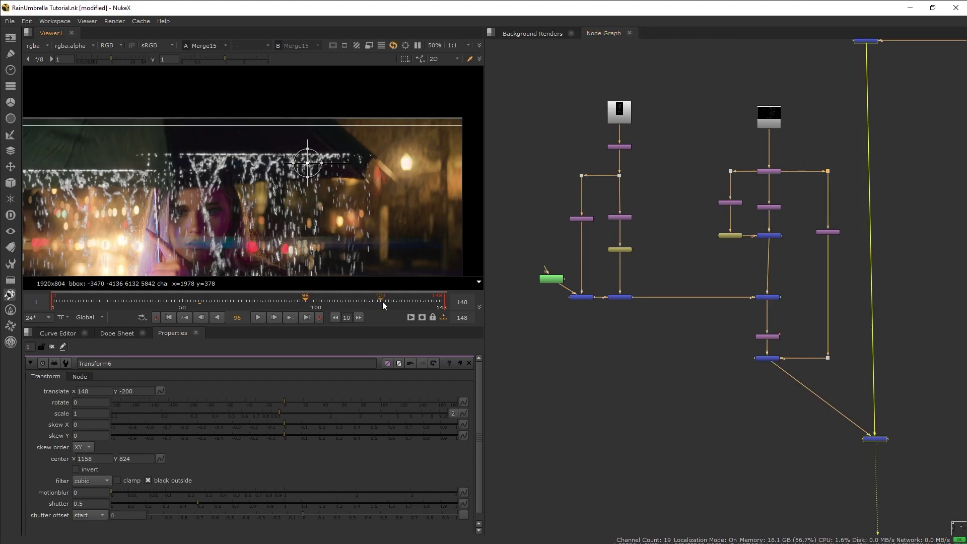
{"action": "left_click", "coordinate": [420, 303]}
{"action": "left_click", "coordinate": [167, 297]}
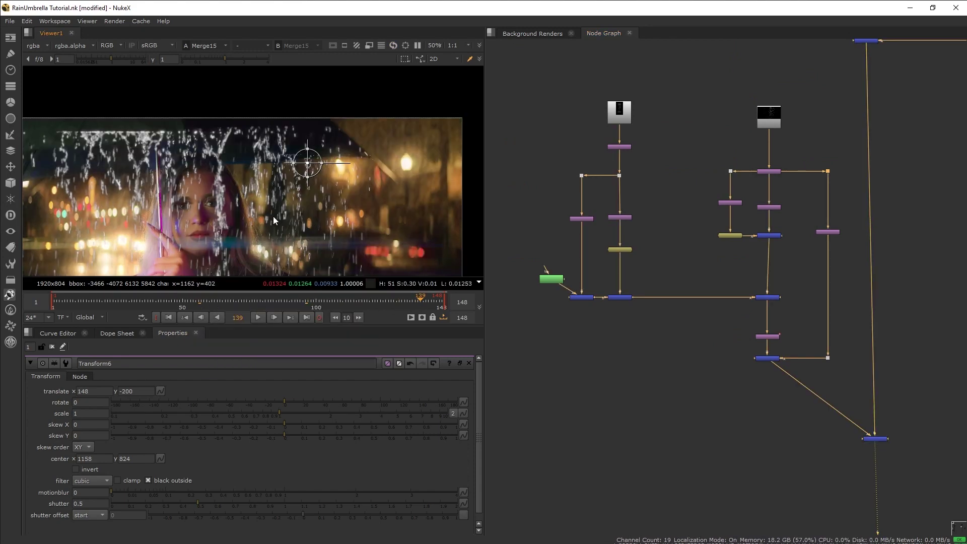
{"action": "scroll", "coordinate": [319, 191], "scroll_direction": "down", "scroll_amount": 1}
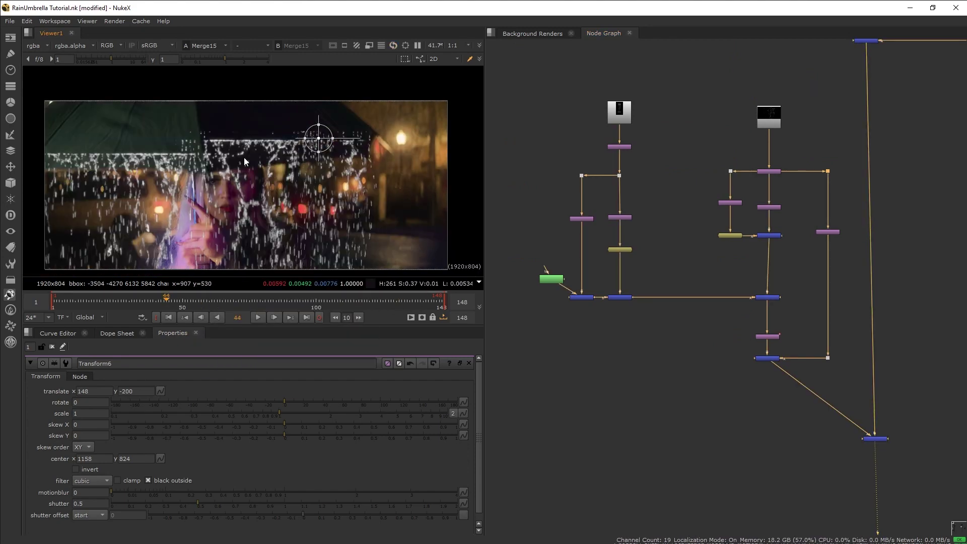
{"action": "left_click", "coordinate": [359, 299]}
- Copy the Front Umb Roto group from the Talent and Umbrella Roto setup and paste it beside the dripping-water branches
{"action": "scroll", "coordinate": [703, 300], "scroll_direction": "down", "scroll_amount": 5}
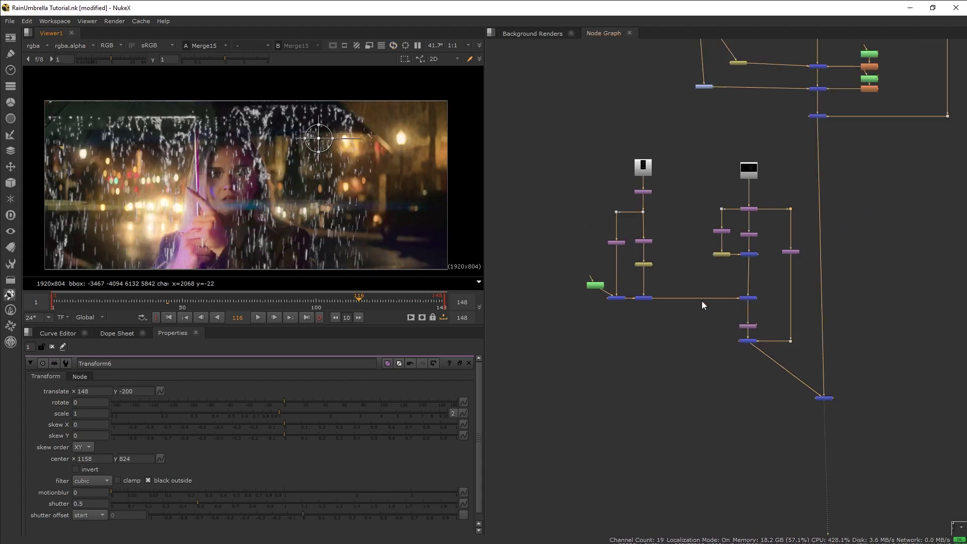
{"action": "middle_click_drag", "start_coordinate": [841, 152], "coordinate": [836, 297]}
{"action": "middle_click_drag", "start_coordinate": [877, 204], "coordinate": [788, 284]}
{"action": "scroll", "coordinate": [788, 285], "scroll_direction": "up", "scroll_amount": 7}
{"action": "left_click", "coordinate": [504, 462]}
{"action": "key", "text": "1"}
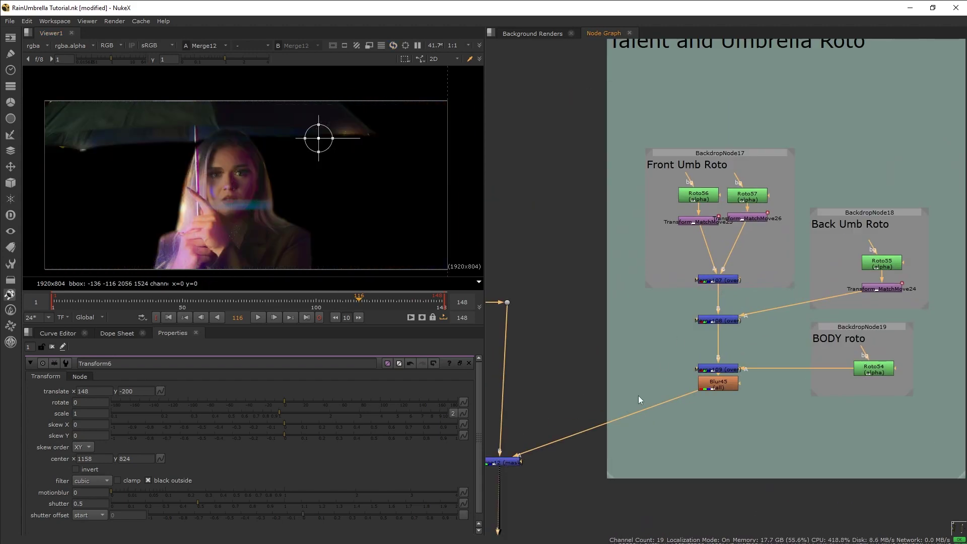
{"action": "left_click", "coordinate": [714, 174]}
{"action": "scroll", "coordinate": [721, 194], "scroll_direction": "down", "scroll_amount": 7}
{"action": "left_click", "coordinate": [643, 480]}
{"action": "key", "text": "1"}
{"action": "middle_click_drag", "start_coordinate": [643, 479], "coordinate": [685, 291]}
{"action": "scroll", "coordinate": [627, 268], "scroll_direction": "up", "scroll_amount": 6}
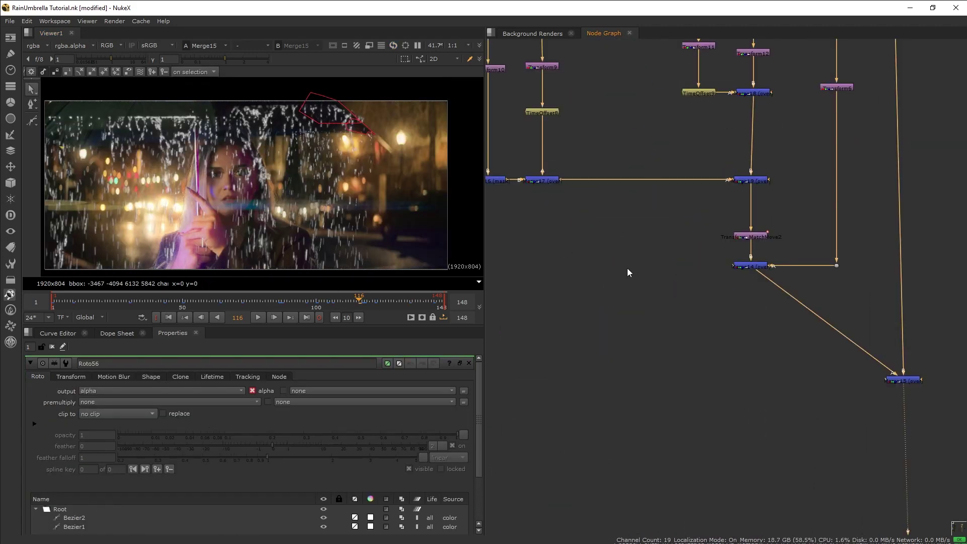
{"action": "left_click", "coordinate": [614, 258]}
{"action": "key", "text": "ctrl+v"}
- Cut the front umbrella out of the dripping water with a new Merge set to stencil, fed by the pasted roto
{"action": "left_click", "coordinate": [637, 327]}
{"action": "key", "text": "m"}
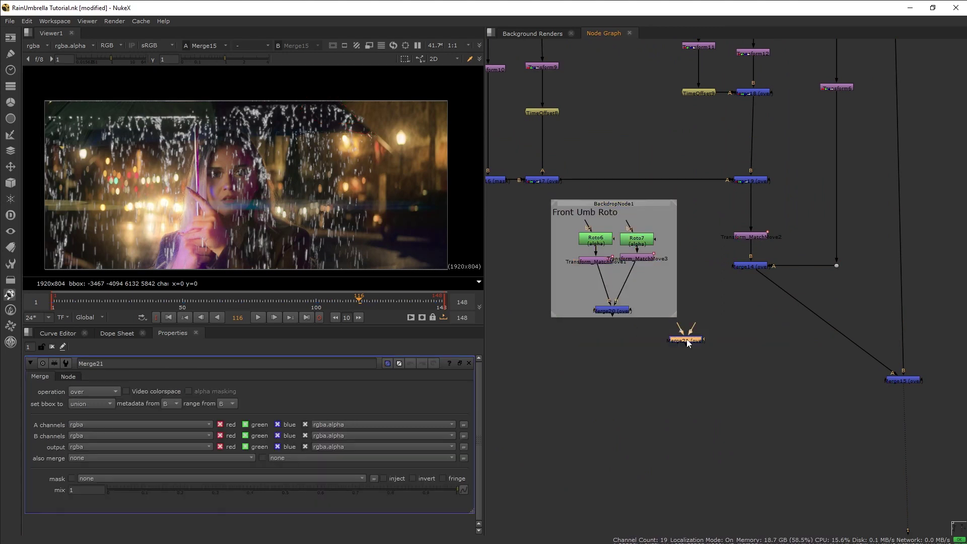
{"action": "left_click_drag", "start_coordinate": [684, 342], "coordinate": [745, 340]}
{"action": "left_click_drag", "start_coordinate": [629, 313], "coordinate": [617, 310]}
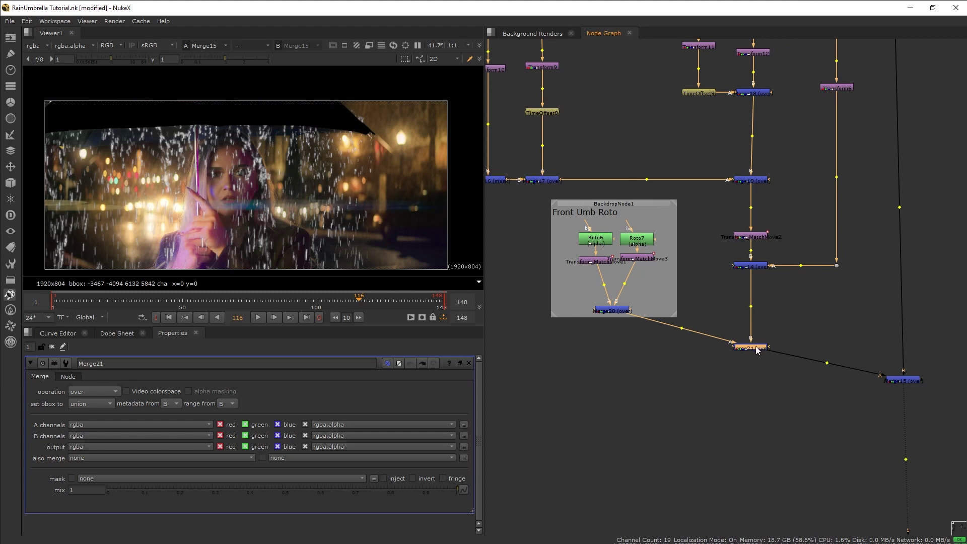
{"action": "left_click", "coordinate": [94, 391]}
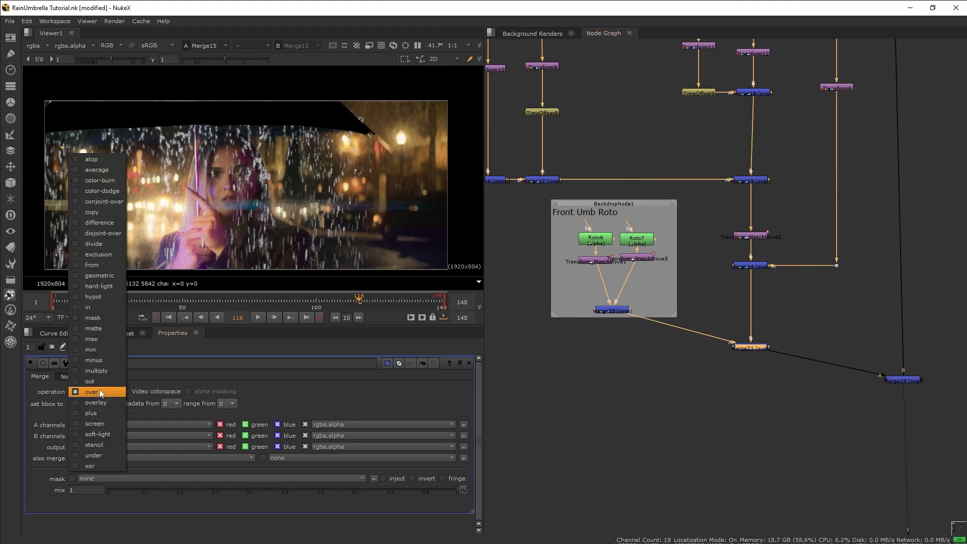
{"action": "left_click", "coordinate": [97, 441]}
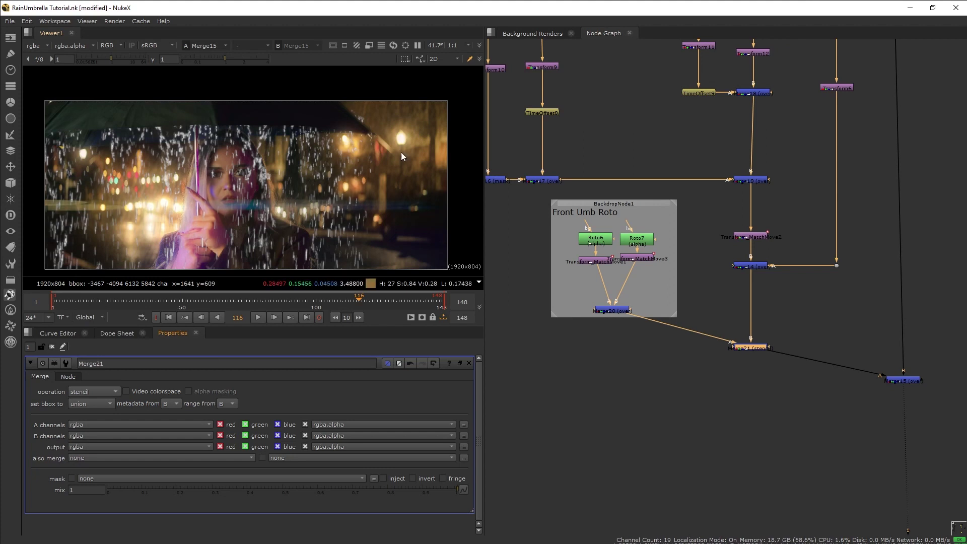
- Draw an additional closed shape over the umbrella's right edge in the second Front Umb Roto node
{"action": "double_click", "coordinate": [637, 239]}
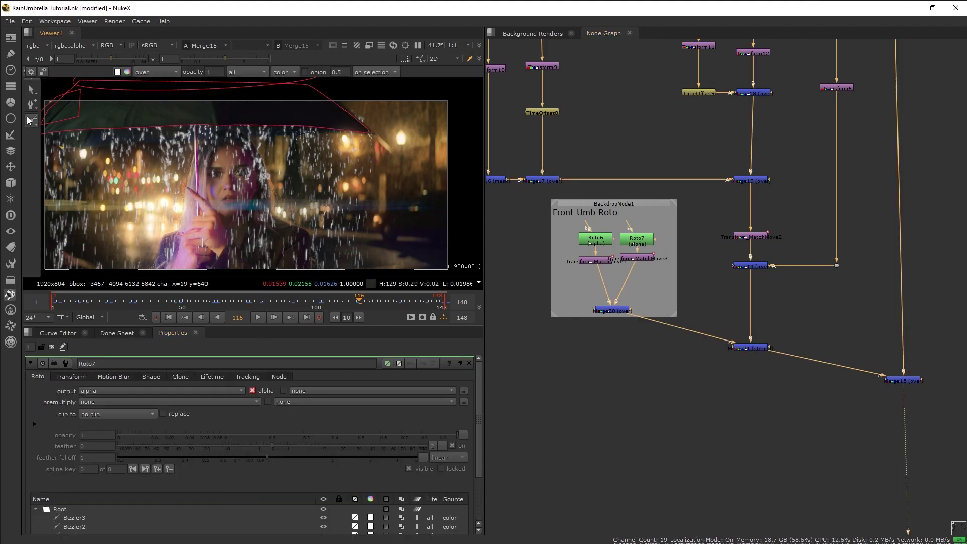
{"action": "left_click", "coordinate": [29, 121]}
{"action": "left_click", "coordinate": [338, 85]}
{"action": "left_click", "coordinate": [316, 108]}
{"action": "left_click", "coordinate": [364, 131]}
{"action": "left_click", "coordinate": [397, 125]}
{"action": "left_click", "coordinate": [441, 91]}
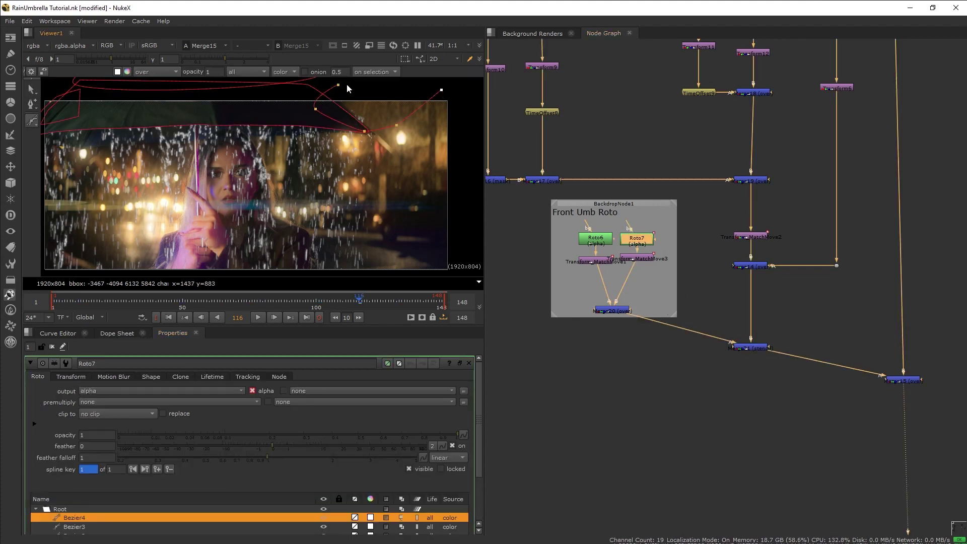
{"action": "left_click", "coordinate": [338, 84]}
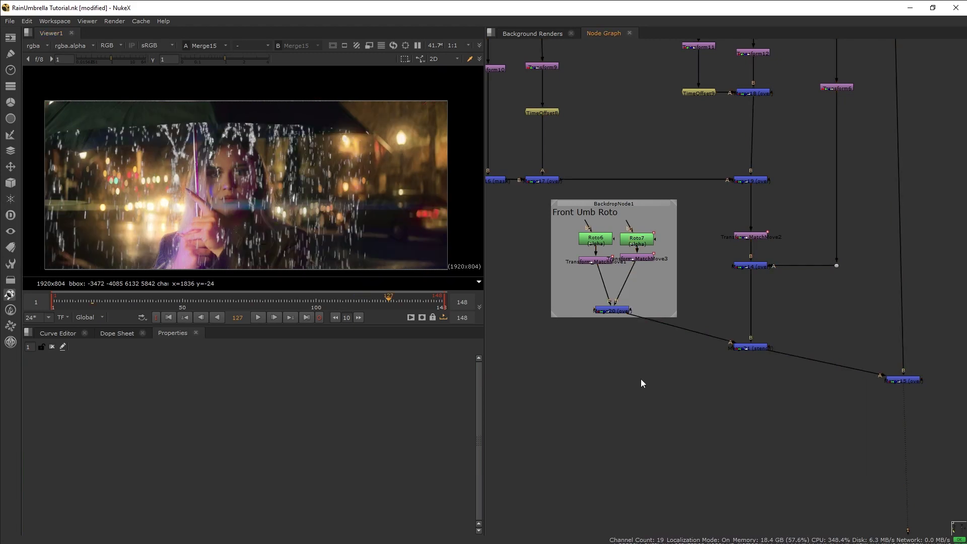
- Soften the umbrella matte with a Blur of size 4.7 and fit the node inside the Front Umb Roto backdrop
{"action": "key", "text": "b"}
{"action": "left_click_drag", "start_coordinate": [641, 379], "coordinate": [636, 341]}
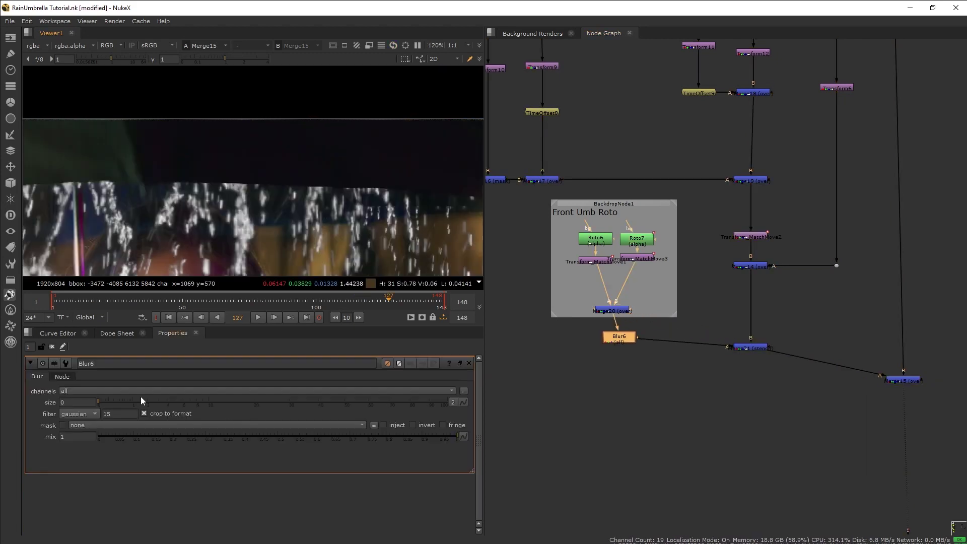
{"action": "left_click_drag", "start_coordinate": [138, 399], "coordinate": [174, 398]}
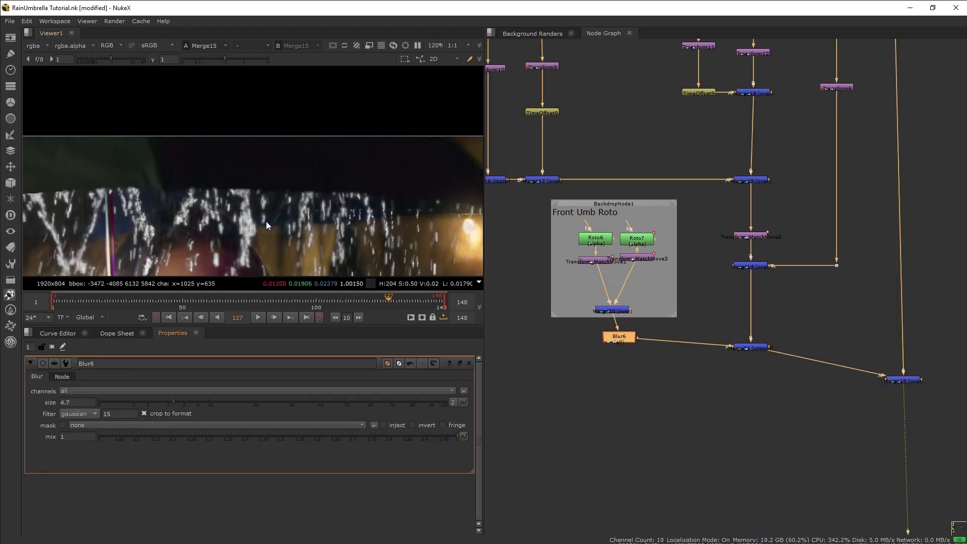
{"action": "scroll", "coordinate": [298, 202], "scroll_direction": "down", "scroll_amount": 5}
{"action": "left_click_drag", "start_coordinate": [675, 316], "coordinate": [677, 326]}
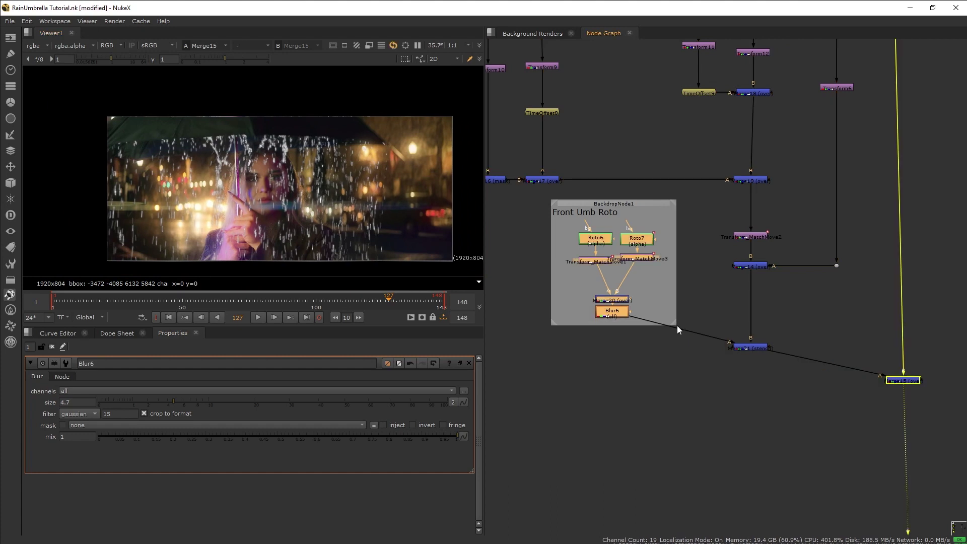
{"action": "left_click_drag", "start_coordinate": [677, 326], "coordinate": [678, 331]}
- Insert a Grade after the stencil Merge and lower its gamma to 0.775
{"action": "key", "text": "g"}
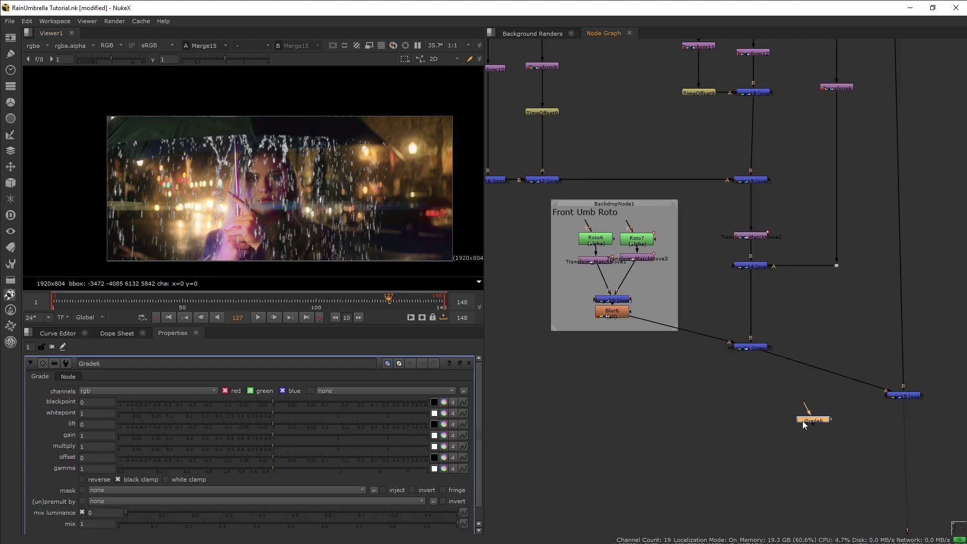
{"action": "left_click_drag", "start_coordinate": [802, 421], "coordinate": [741, 375]}
{"action": "left_click_drag", "start_coordinate": [273, 469], "coordinate": [249, 469]}
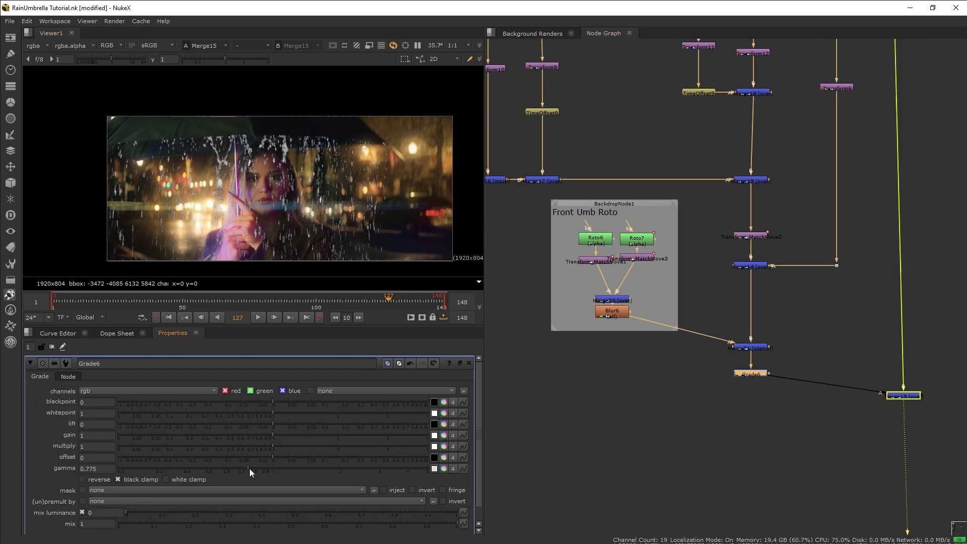
- Warm the drips with a second Grade, gain red 1.5 and blue 0.5, and compare the shot with and without the water Merge
{"action": "left_click", "coordinate": [824, 434]}
{"action": "key", "text": "g"}
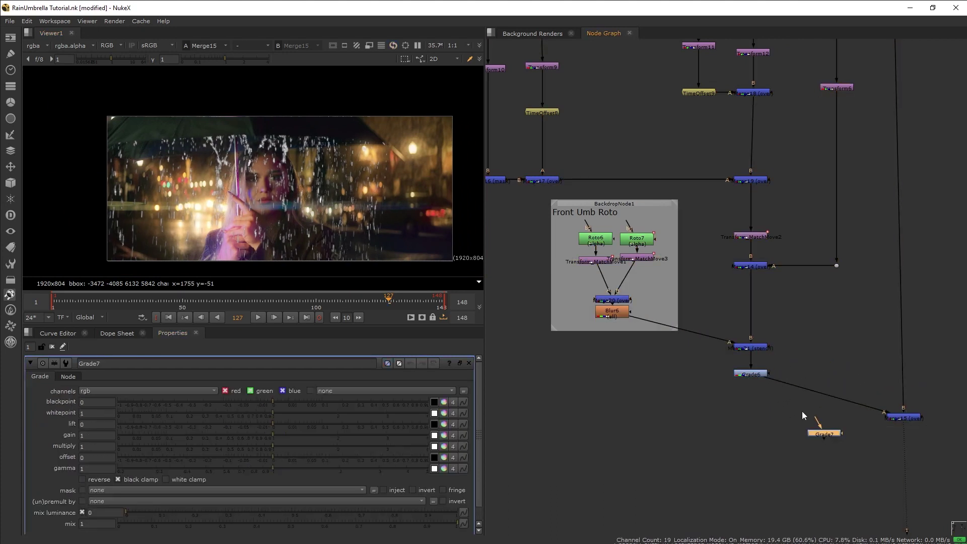
{"action": "left_click_drag", "start_coordinate": [825, 434], "coordinate": [723, 323]}
{"action": "left_click", "coordinate": [444, 435]}
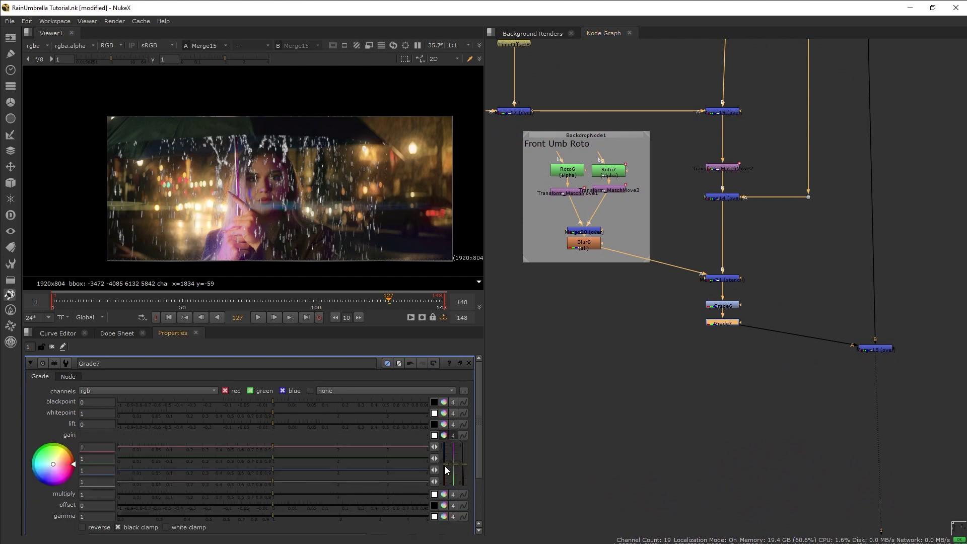
{"action": "left_click_drag", "start_coordinate": [445, 467], "coordinate": [445, 476]}
{"action": "left_click", "coordinate": [766, 417]}
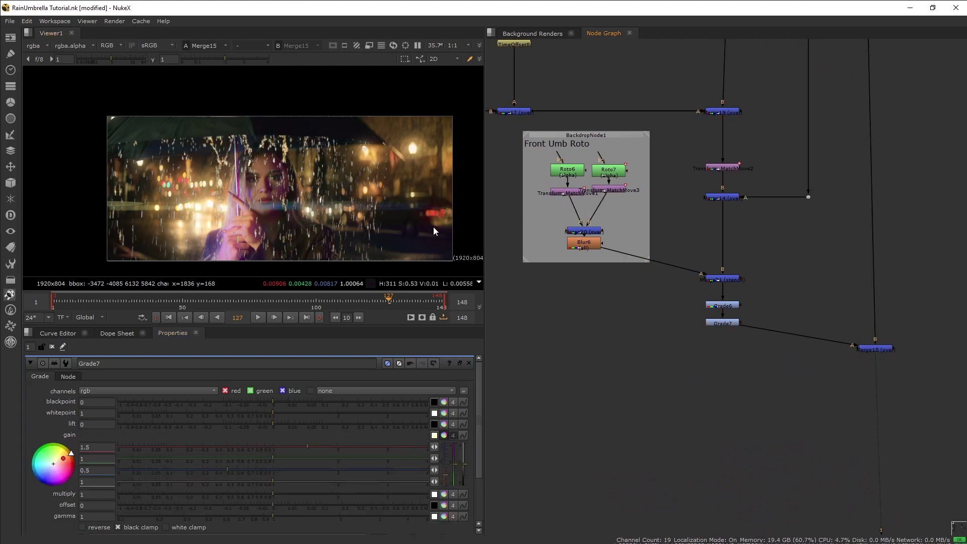
{"action": "scroll", "coordinate": [305, 203], "scroll_direction": "up", "scroll_amount": 7}
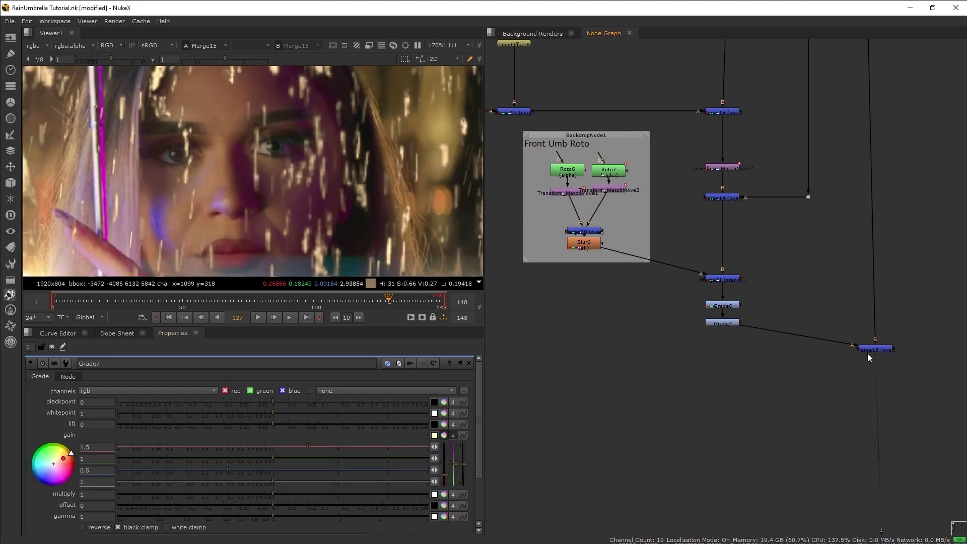
{"action": "left_click", "coordinate": [867, 351]}
{"action": "key", "text": "d"}
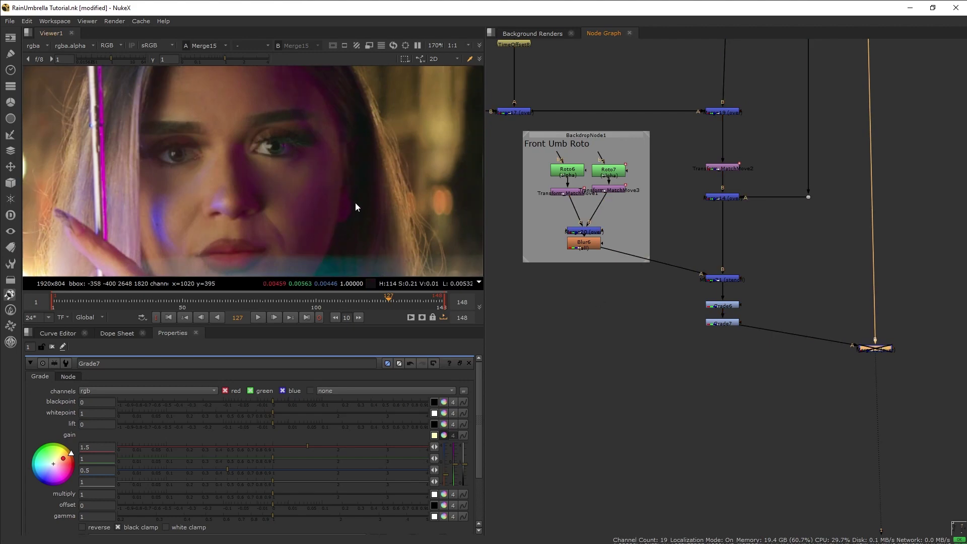
{"action": "key", "text": "d"}
{"action": "scroll", "coordinate": [356, 207], "scroll_direction": "down", "scroll_amount": 6}
- Add a third Grade that tints the water magenta with gain red 1.3, green 0.4 and blue 1.3
{"action": "key", "text": "Tab"}
{"action": "type", "text": "grade"}
{"action": "key", "text": "Return"}
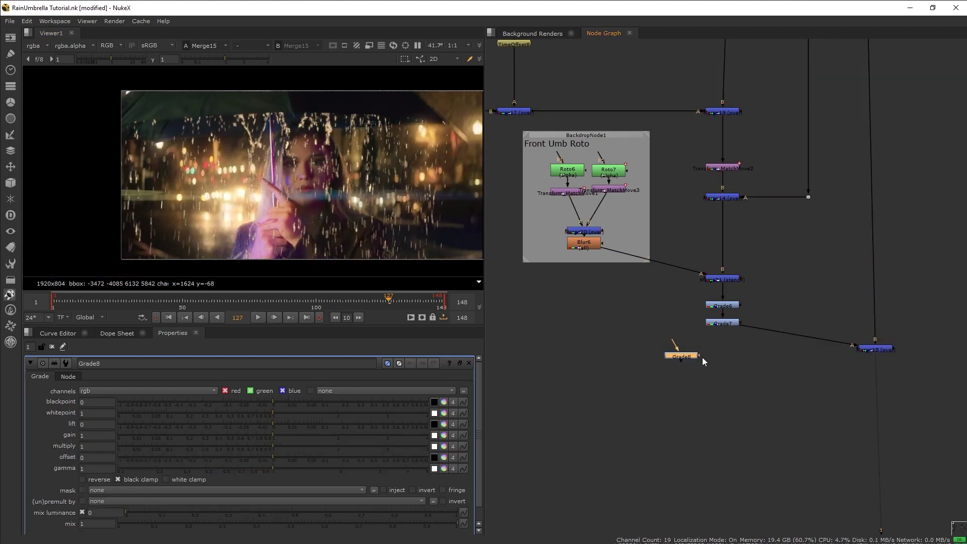
{"action": "left_click_drag", "start_coordinate": [684, 355], "coordinate": [742, 351]}
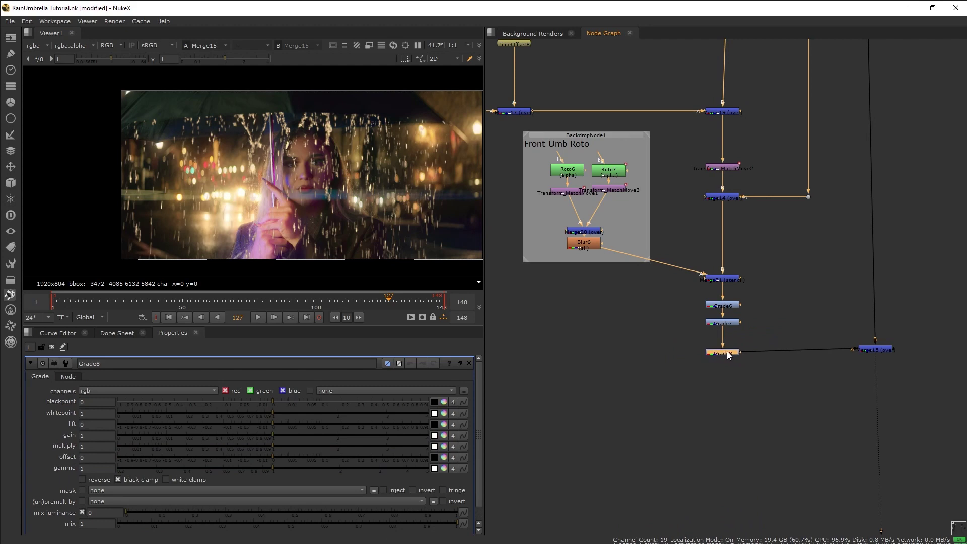
{"action": "left_click", "coordinate": [444, 436]}
{"action": "left_click_drag", "start_coordinate": [452, 461], "coordinate": [452, 455]}
- Add a Roto node and connect it as the mask of the magenta Grade, making room around the final Merge
{"action": "left_click_drag", "start_coordinate": [876, 349], "coordinate": [866, 392]}
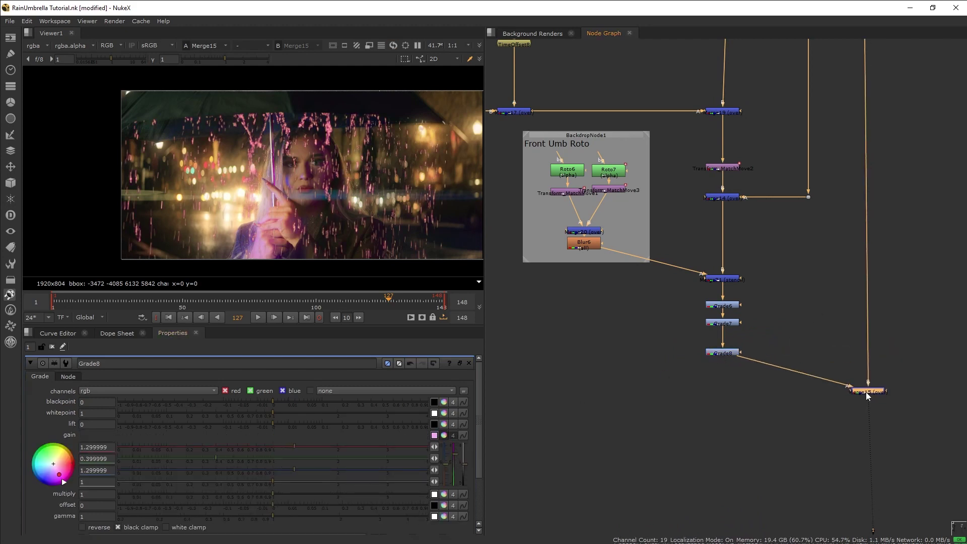
{"action": "key", "text": "Tab"}
{"action": "type", "text": "roto"}
{"action": "key", "text": "Return"}
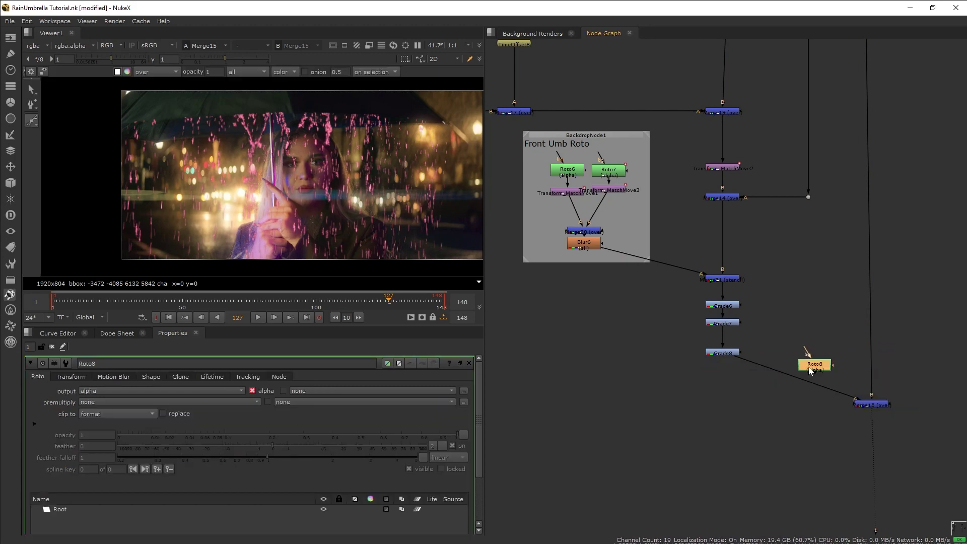
{"action": "left_click_drag", "start_coordinate": [809, 367], "coordinate": [800, 338]}
{"action": "left_click_drag", "start_coordinate": [744, 354], "coordinate": [804, 337]}
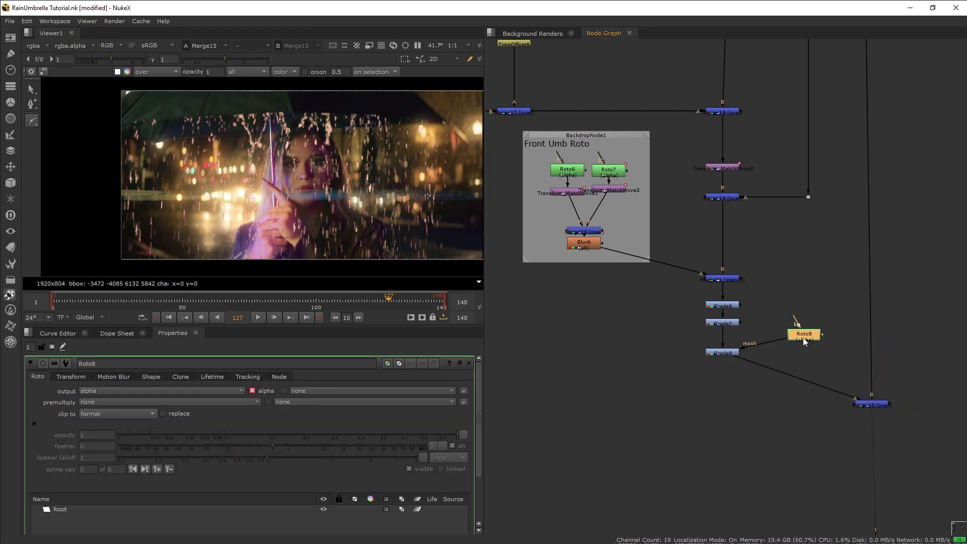
- Draw a tall closed mask shape around the drips from the right side of the woman's face outward
{"action": "mouse_move", "coordinate": [352, 103]}
{"action": "left_mouse_down"}
{"action": "mouse_move", "coordinate": [339, 101]}
{"action": "mouse_move", "coordinate": [311, 129]}
{"action": "left_mouse_up"}
{"action": "left_click", "coordinate": [314, 265]}
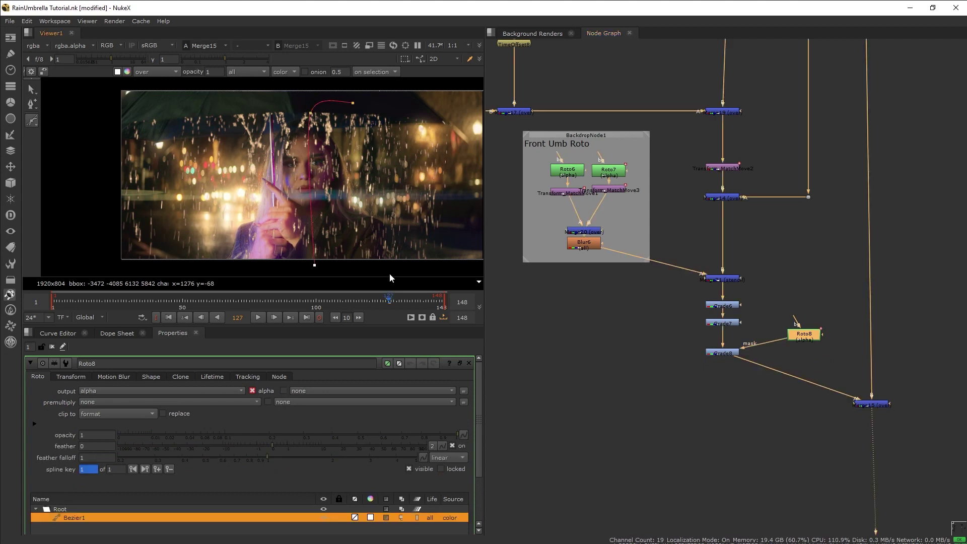
{"action": "left_click_drag", "start_coordinate": [389, 273], "coordinate": [400, 266]}
{"action": "left_click_drag", "start_coordinate": [398, 219], "coordinate": [399, 203]}
- Add a Blur below the mask Roto, move both to the other side of the Grades, and raise the blur size
{"action": "key", "text": "b"}
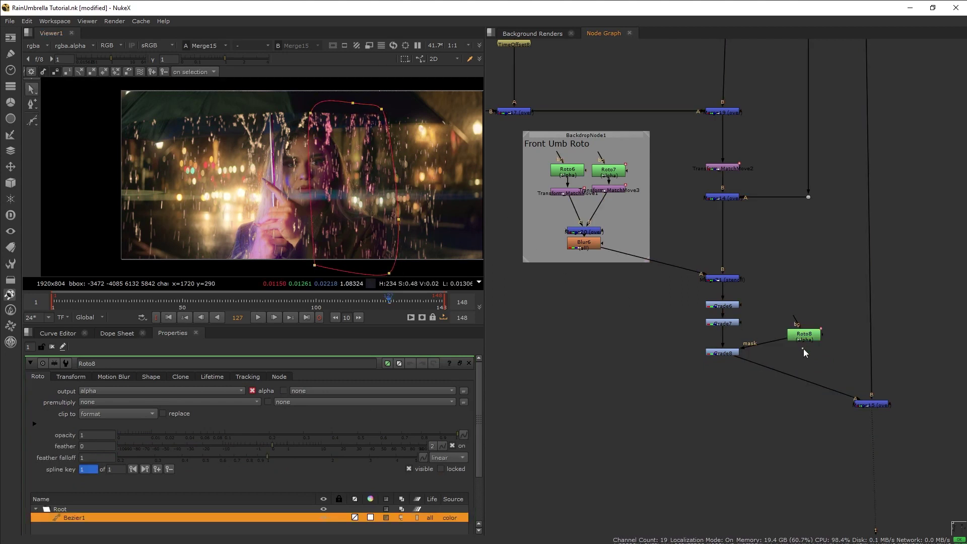
{"action": "left_click_drag", "start_coordinate": [777, 351], "coordinate": [810, 354]}
{"action": "left_click_drag", "start_coordinate": [826, 315], "coordinate": [657, 334]}
{"action": "left_click", "coordinate": [660, 373]}
{"action": "left_click", "coordinate": [646, 351]}
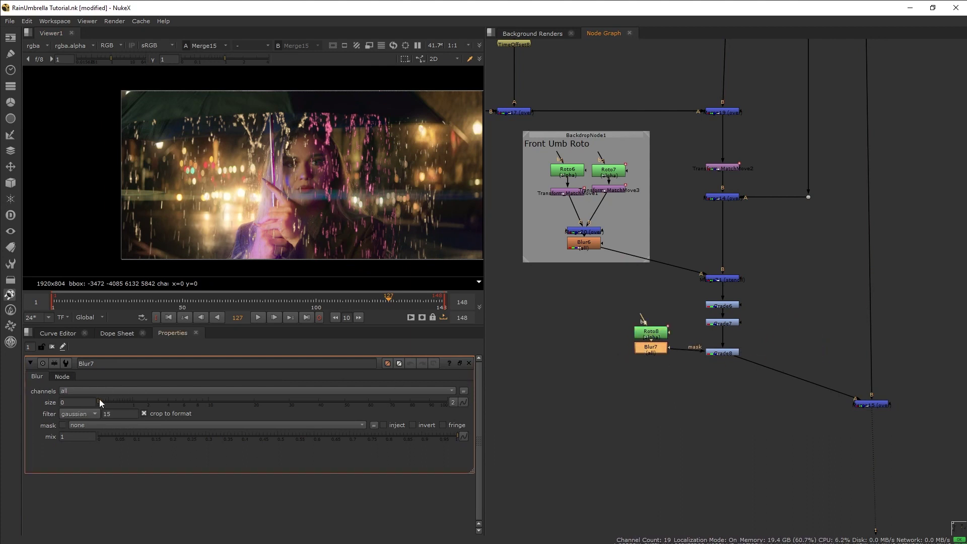
{"action": "left_click_drag", "start_coordinate": [101, 403], "coordinate": [238, 404]}
- Insert a Defocus with a value of 4 between the stencil Merge and the Grades
{"action": "key", "text": "Tab"}
{"action": "type", "text": "defocus"}
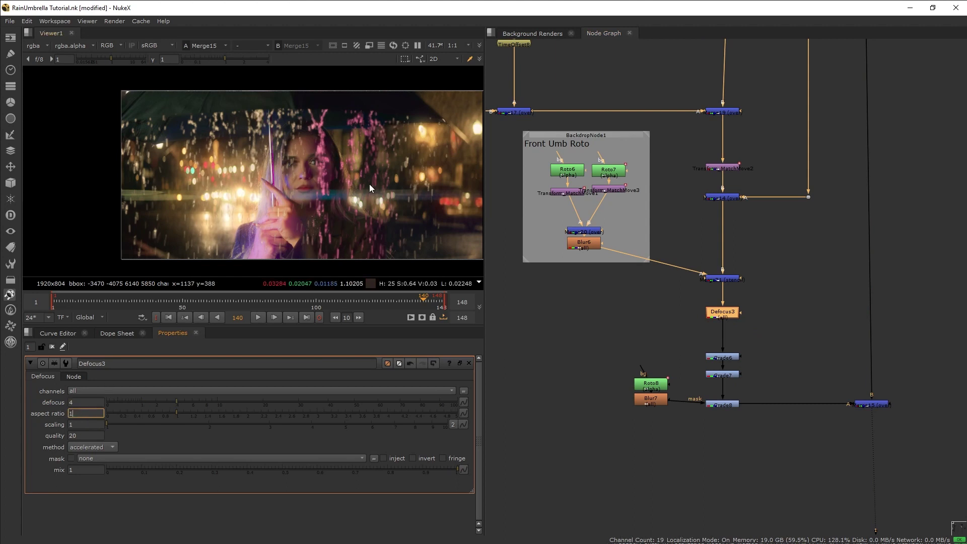
{"action": "left_click", "coordinate": [656, 333]}
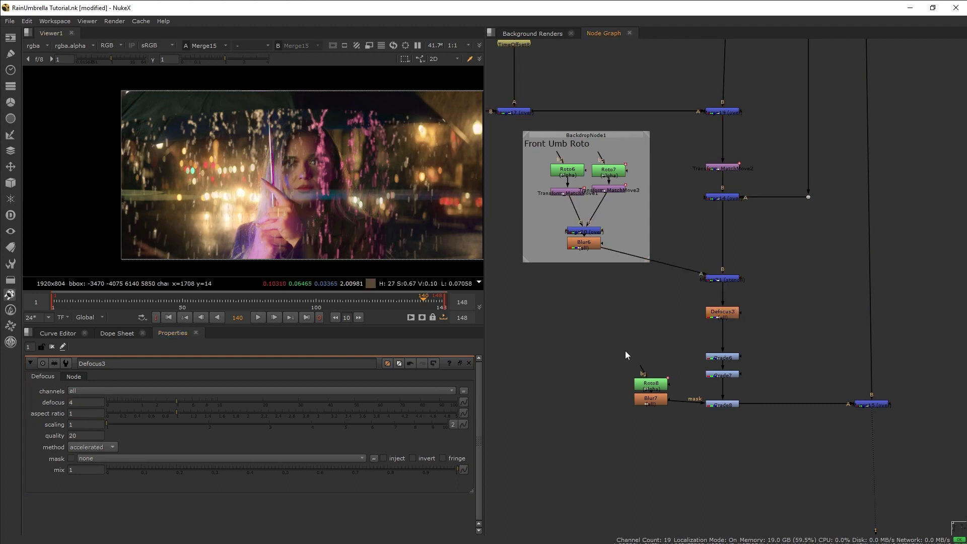
- Shift the three Grades, their Roto and Blur mask, and the final Merge down to free space below the Defocus
{"action": "left_click_drag", "start_coordinate": [876, 404], "coordinate": [875, 409]}
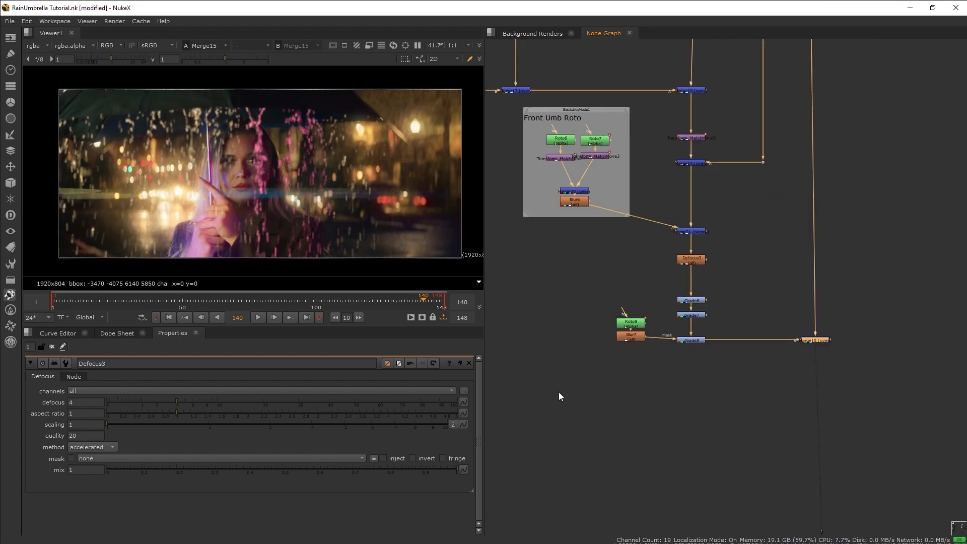
{"action": "left_click_drag", "start_coordinate": [558, 392], "coordinate": [837, 291]}
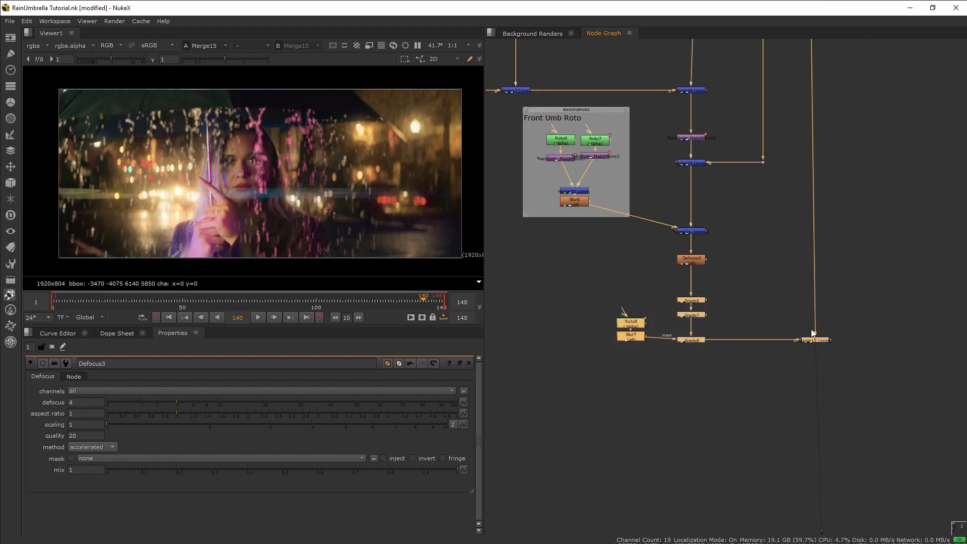
{"action": "left_click_drag", "start_coordinate": [809, 339], "coordinate": [809, 425]}
- Branch a new Grade off a Dot below the Defocus and view its alpha channel
{"action": "left_click", "coordinate": [717, 352]}
{"action": "key", "text": "Tab"}
{"action": "type", "text": "grade"}
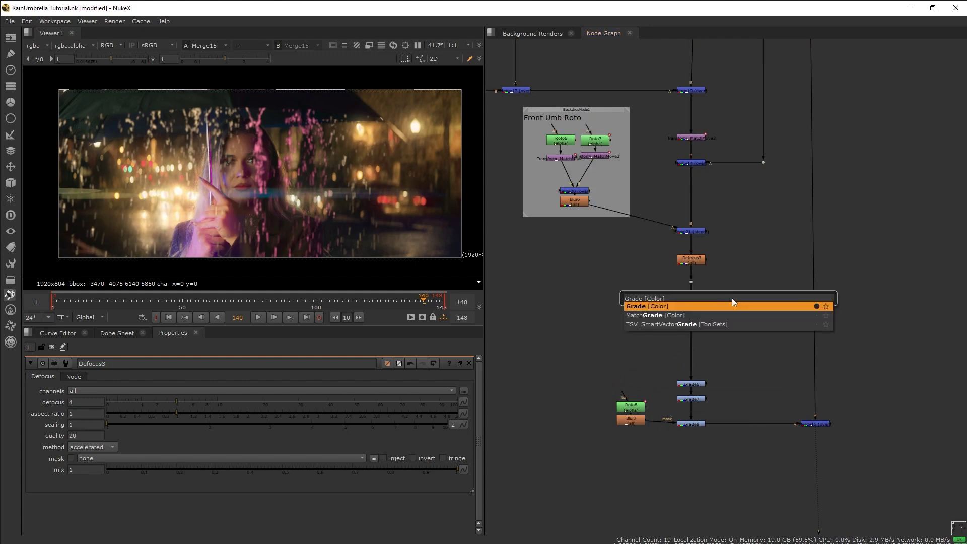
{"action": "key", "text": "Return"}
{"action": "left_click", "coordinate": [721, 286]}
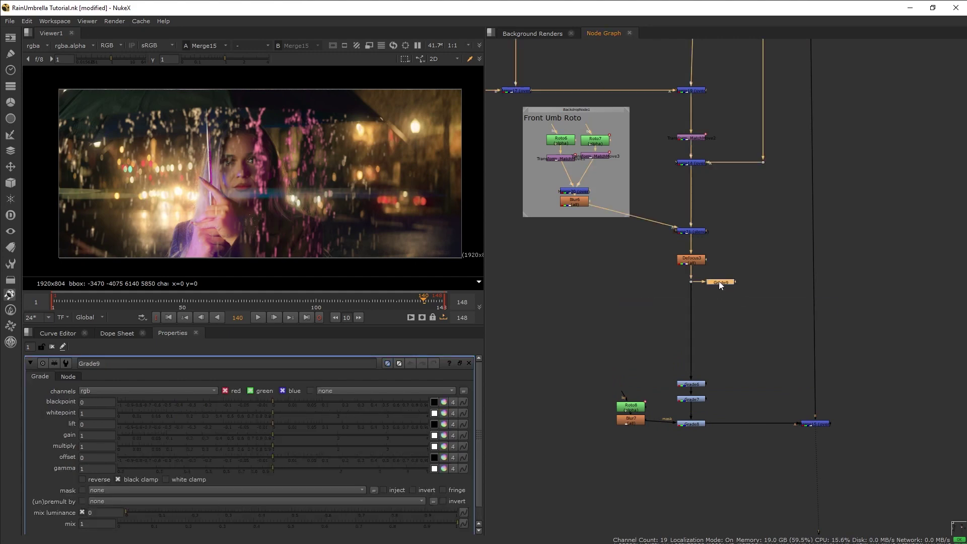
{"action": "left_click_drag", "start_coordinate": [720, 282], "coordinate": [719, 281]}
{"action": "key", "text": "1"}
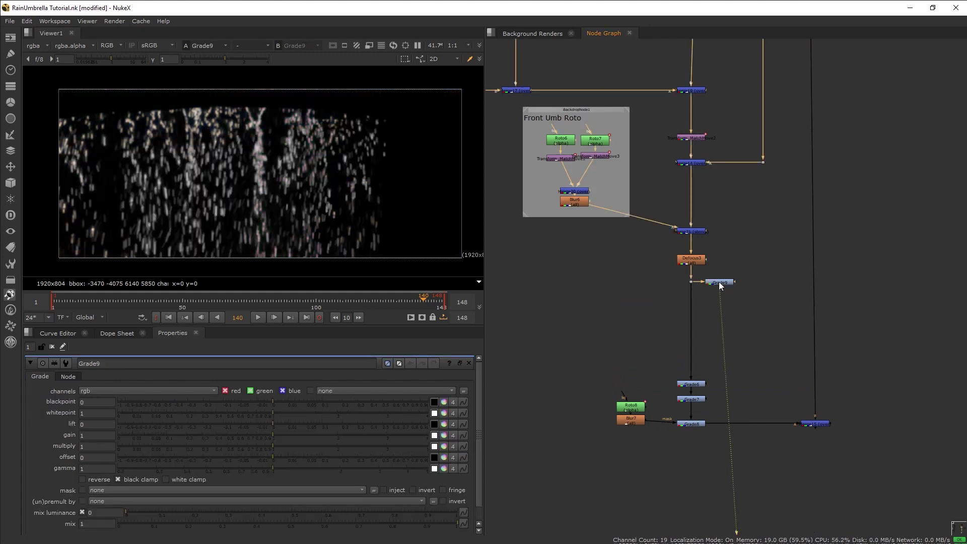
{"action": "left_click", "coordinate": [721, 285]}
{"action": "key", "text": "a"}
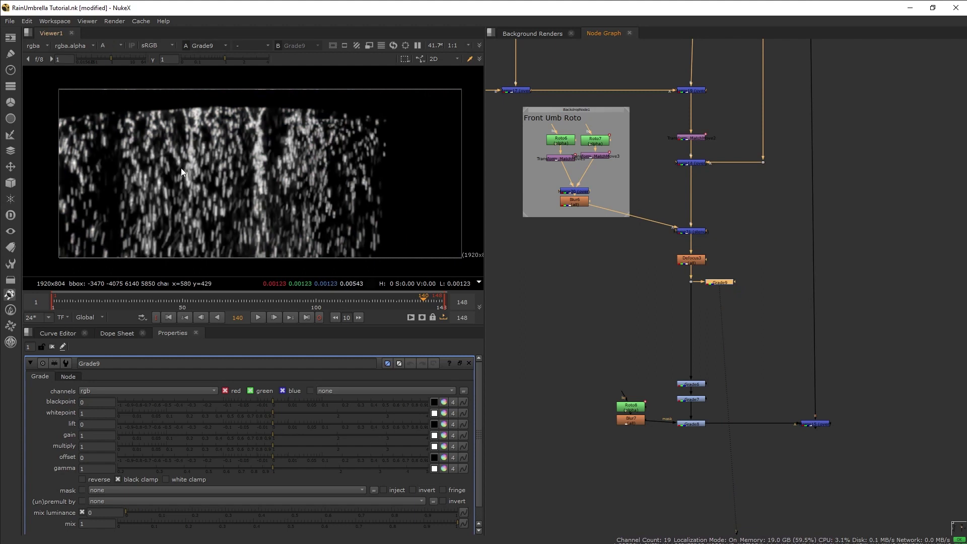
- Restrict the new Grade to the alpha channel, set its whitepoint to 0.25, and place it closer to the Dot
{"action": "left_click", "coordinate": [157, 391]}
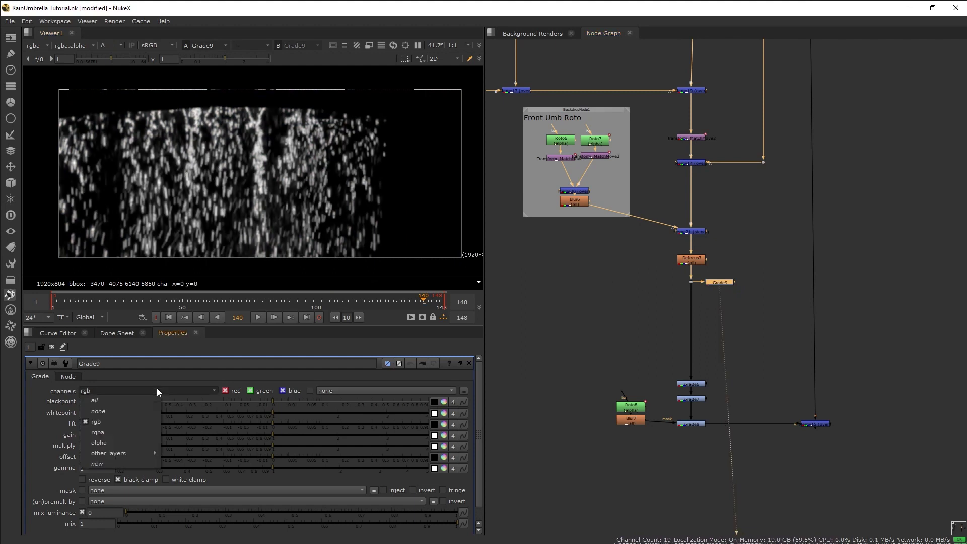
{"action": "left_click", "coordinate": [122, 441]}
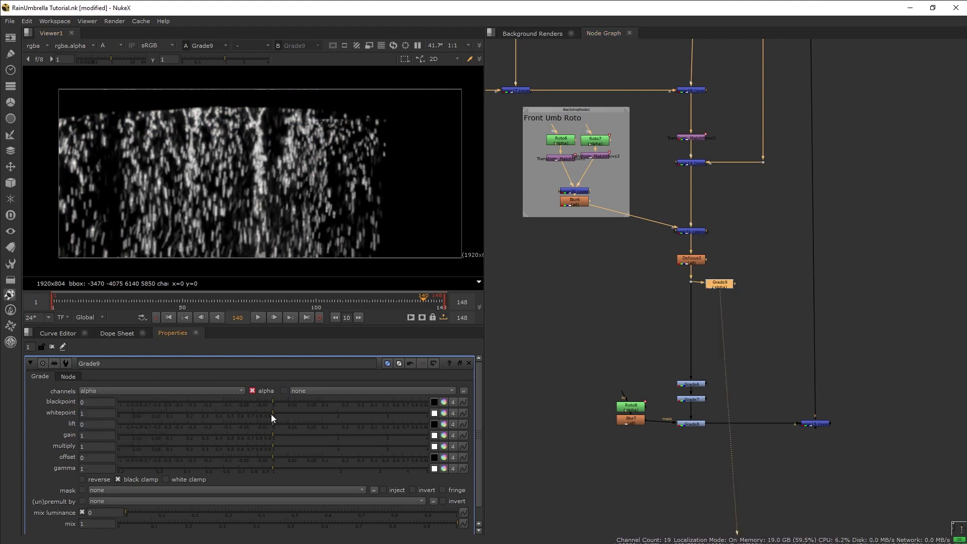
{"action": "left_click_drag", "start_coordinate": [271, 415], "coordinate": [194, 422]}
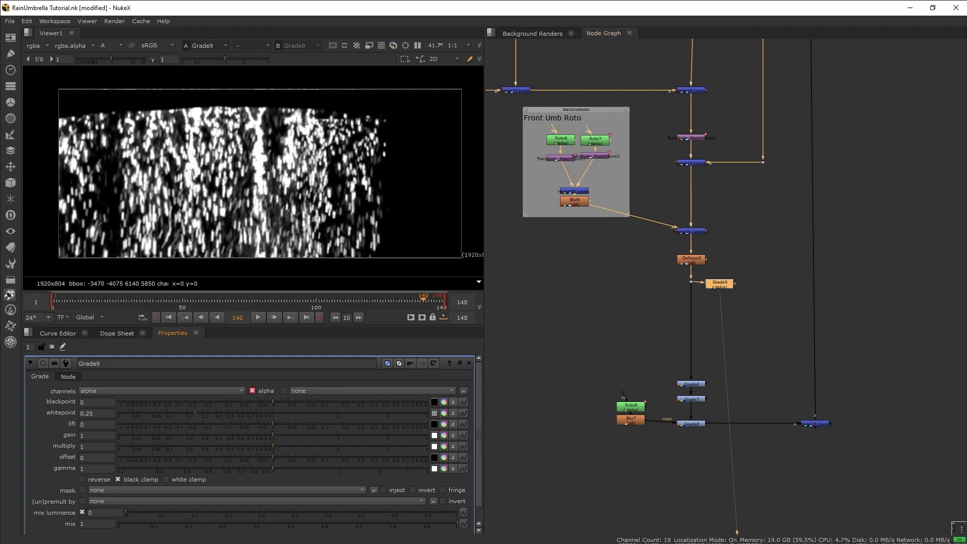
{"action": "scroll", "coordinate": [747, 306], "scroll_direction": "up", "scroll_amount": 3}
{"action": "left_click", "coordinate": [747, 306]}
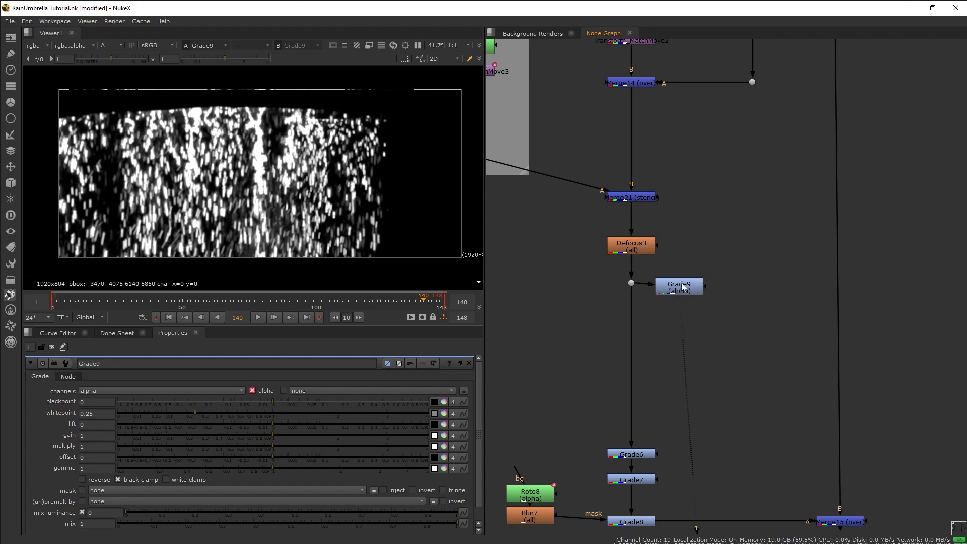
{"action": "left_click_drag", "start_coordinate": [684, 285], "coordinate": [677, 285]}
- Add a Noise node beside the alpha Grade, view it, and set its x/ysize to 39
{"action": "left_click", "coordinate": [741, 309]}
{"action": "key", "text": "Tab"}
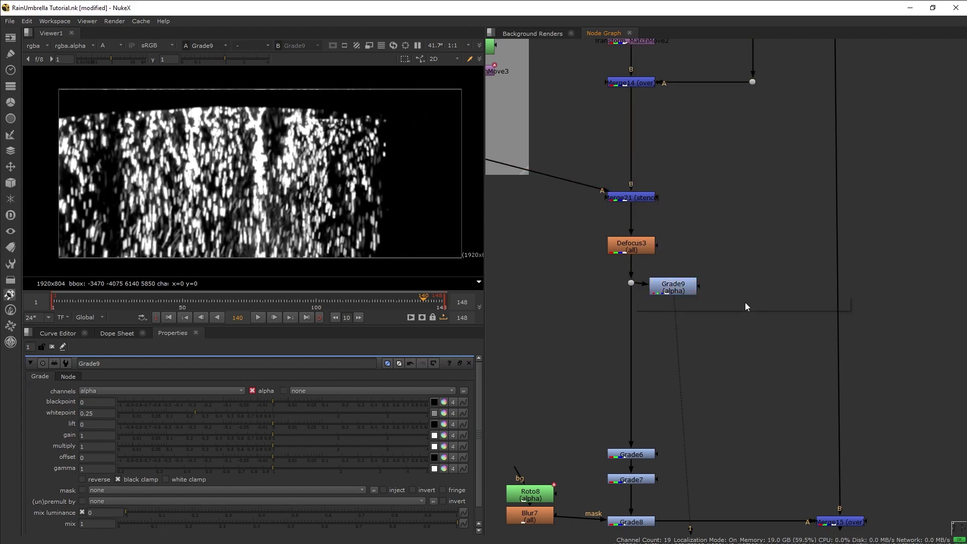
{"action": "type", "text": "noise"}
{"action": "key", "text": "Return"}
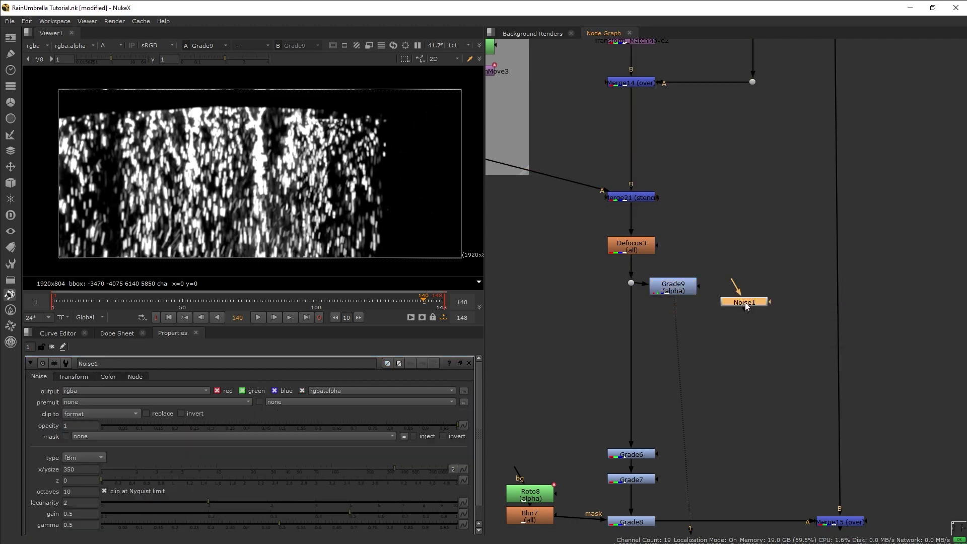
{"action": "left_click_drag", "start_coordinate": [745, 302], "coordinate": [755, 255]}
{"action": "key", "text": "1"}
{"action": "mouse_move", "coordinate": [304, 473]}
{"action": "left_mouse_down"}
{"action": "mouse_move", "coordinate": [273, 474]}
{"action": "mouse_move", "coordinate": [286, 477]}
{"action": "left_mouse_up"}
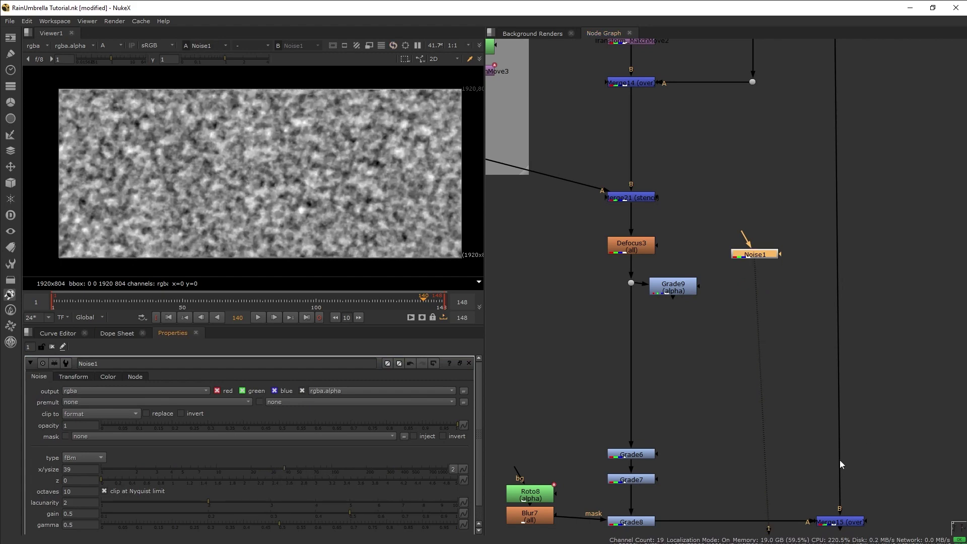
- Insert a Copy node into the background pipe above the final Merge, with the Noise as its A input
{"action": "middle_click_drag", "start_coordinate": [839, 463], "coordinate": [823, 427]}
{"action": "left_click", "coordinate": [813, 485]}
{"action": "key", "text": "1"}
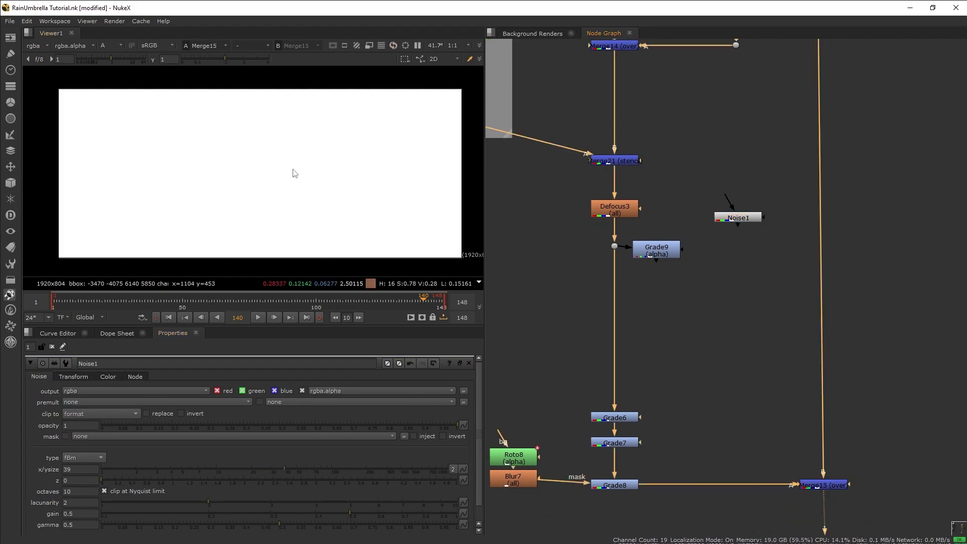
{"action": "key", "text": "a"}
{"action": "left_click", "coordinate": [753, 316]}
{"action": "key", "text": "Tab"}
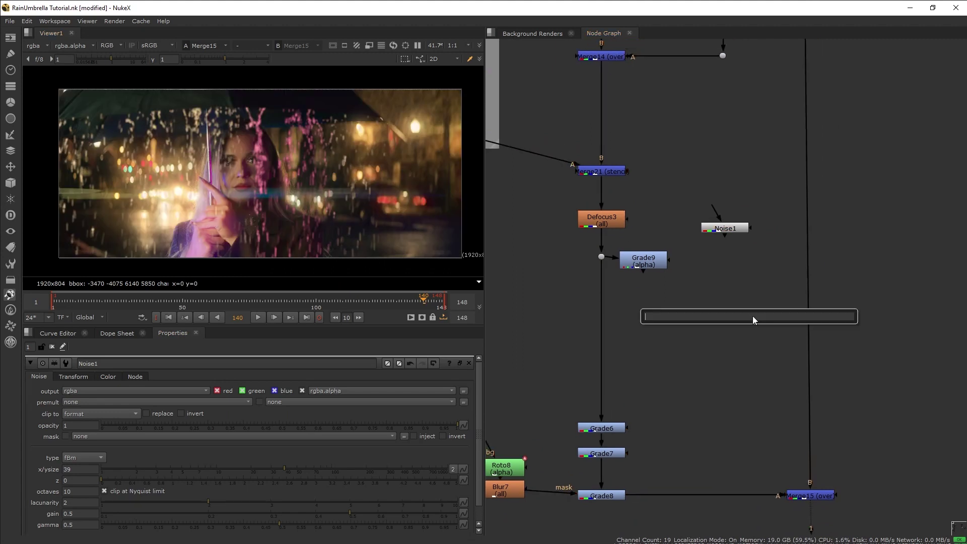
{"action": "type", "text": "cop"}
{"action": "key", "text": "Return"}
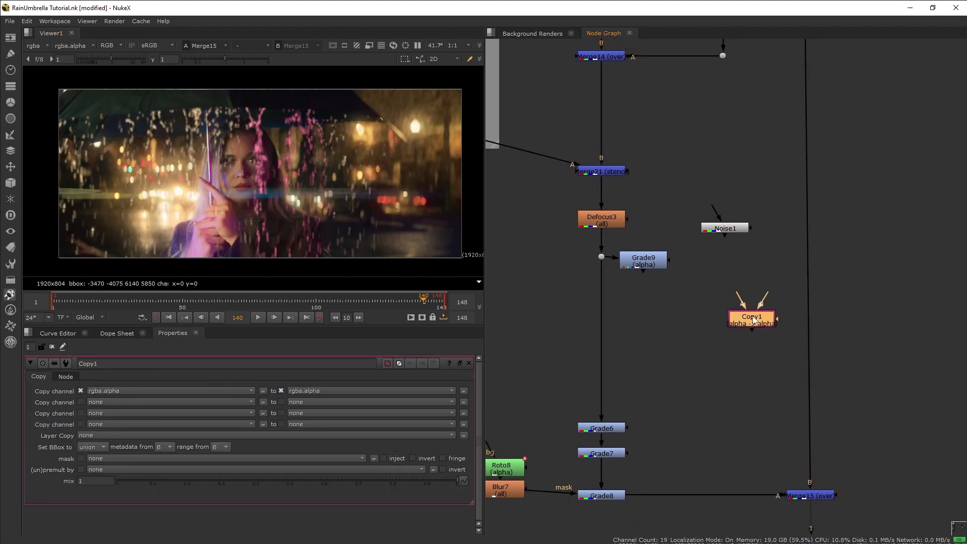
{"action": "left_click_drag", "start_coordinate": [753, 315], "coordinate": [725, 228]}
{"action": "left_click", "coordinate": [719, 230]}
{"action": "key", "text": "1"}
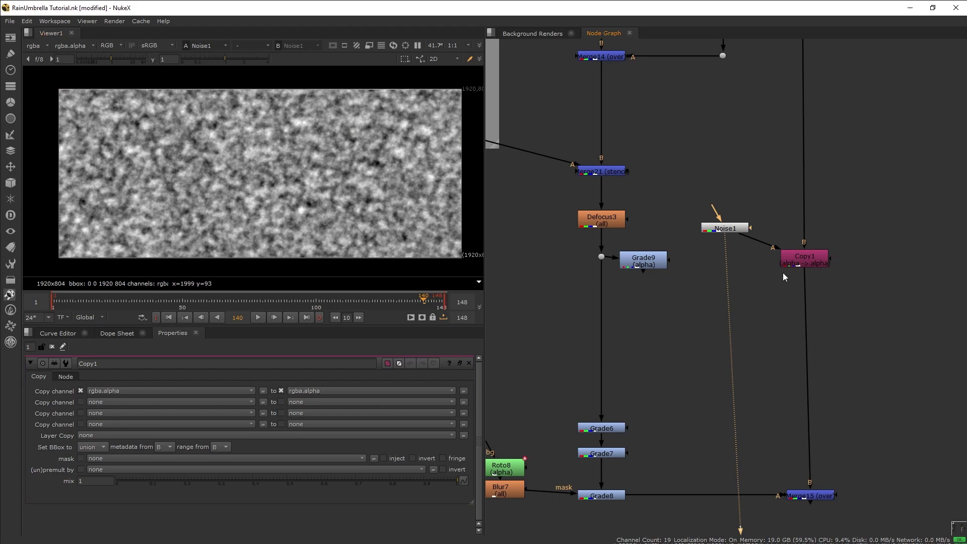
- Set the Copy node to copy rgba.alpha into both backward.u and backward.v
{"action": "left_click", "coordinate": [792, 263]}
{"action": "key", "text": "1"}
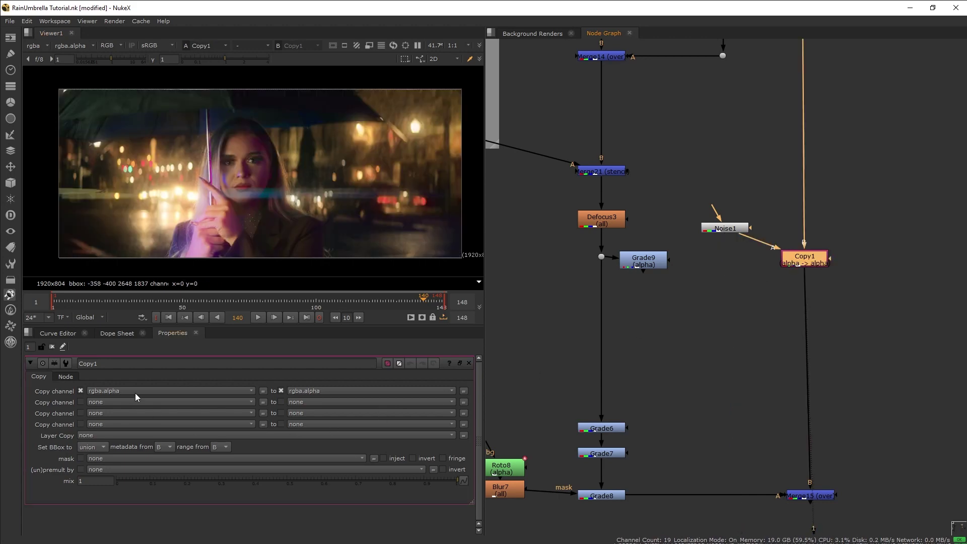
{"action": "left_click", "coordinate": [139, 402]}
{"action": "left_click", "coordinate": [146, 389]}
{"action": "left_click", "coordinate": [348, 389]}
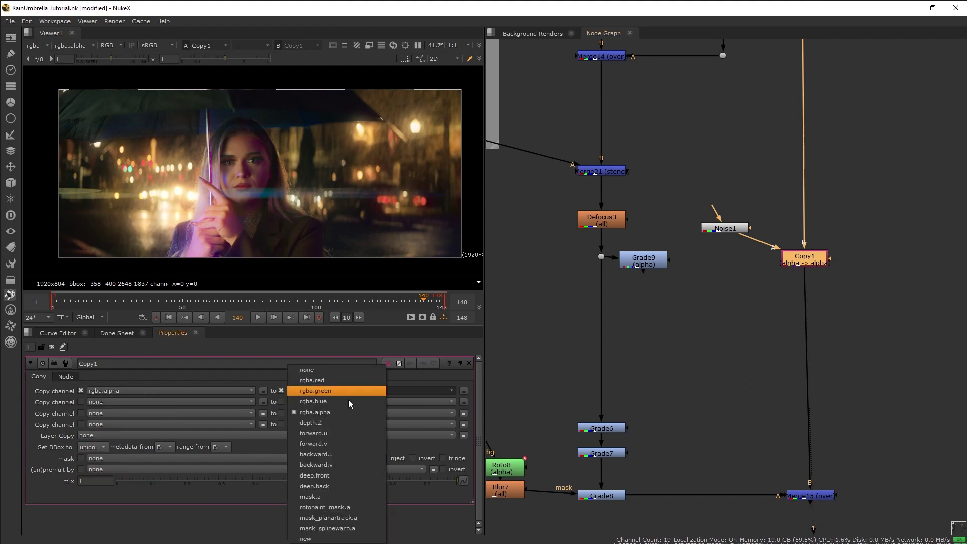
{"action": "left_click", "coordinate": [355, 454]}
{"action": "left_click", "coordinate": [126, 403]}
{"action": "left_click", "coordinate": [137, 453]}
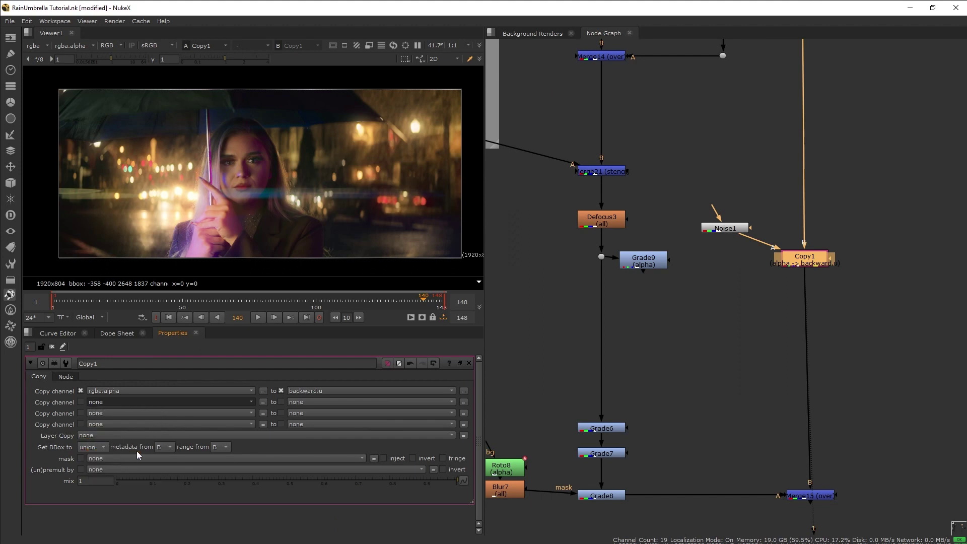
{"action": "left_click", "coordinate": [334, 403]}
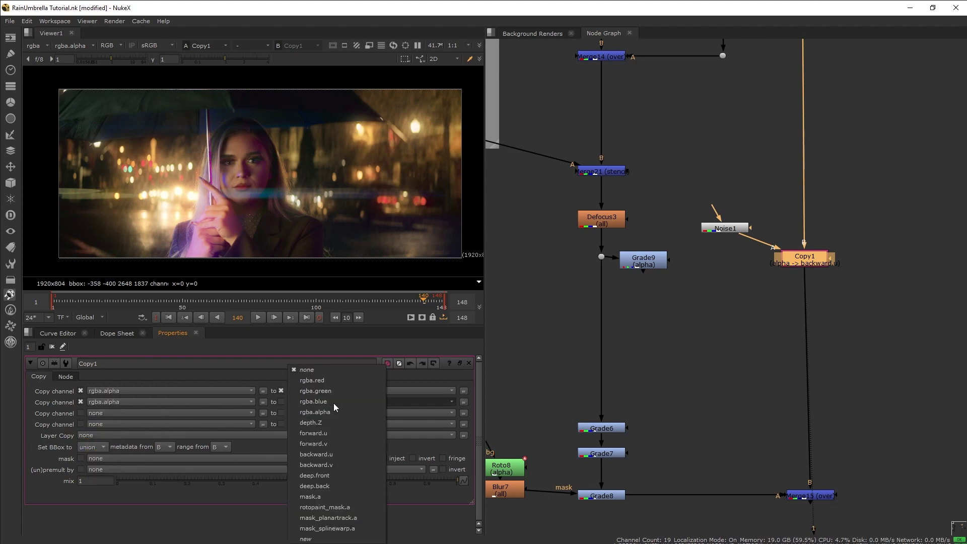
{"action": "left_click", "coordinate": [336, 464]}
{"action": "left_click", "coordinate": [36, 46]}
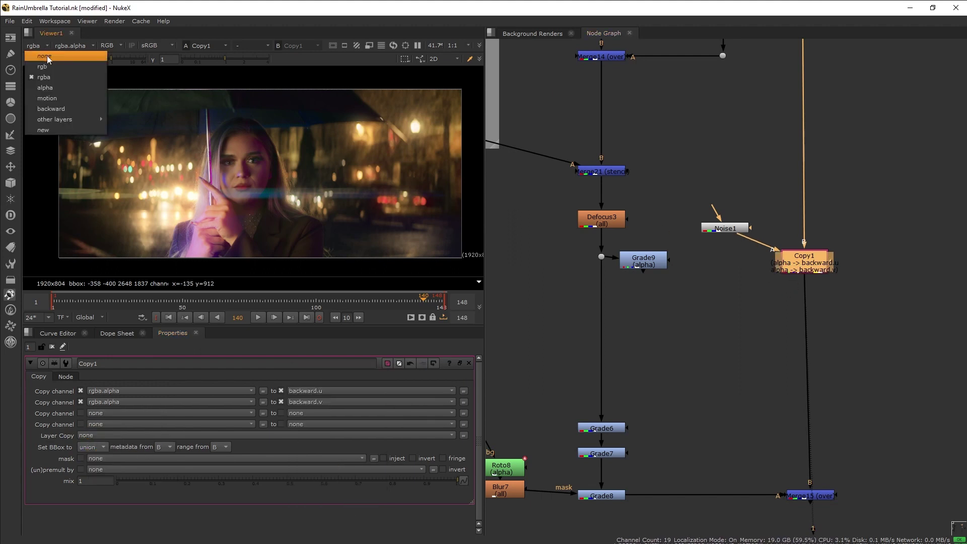
- Insert an IDistort node into the background pipe directly below the Copy node
{"action": "left_click", "coordinate": [713, 344]}
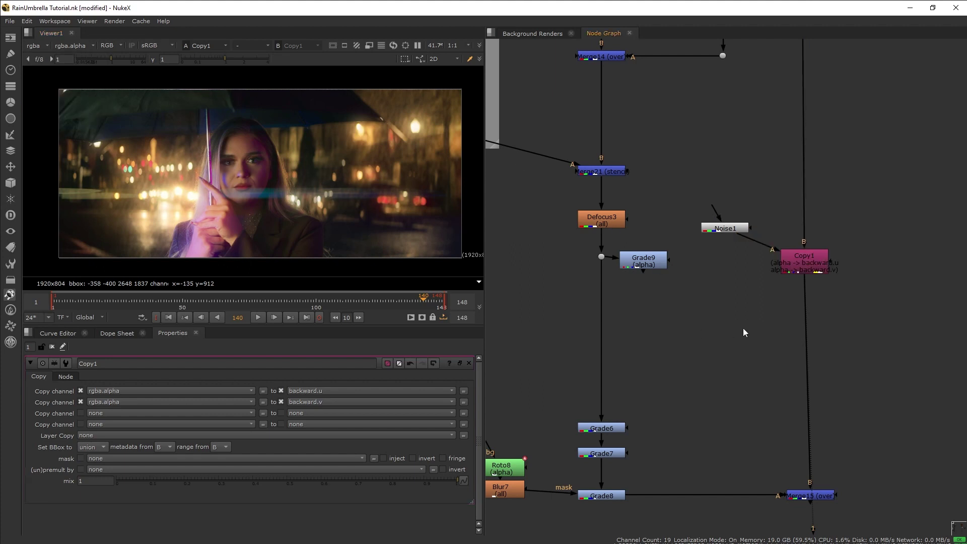
{"action": "key", "text": "Tab"}
{"action": "type", "text": "idis"}
{"action": "key", "text": "Return"}
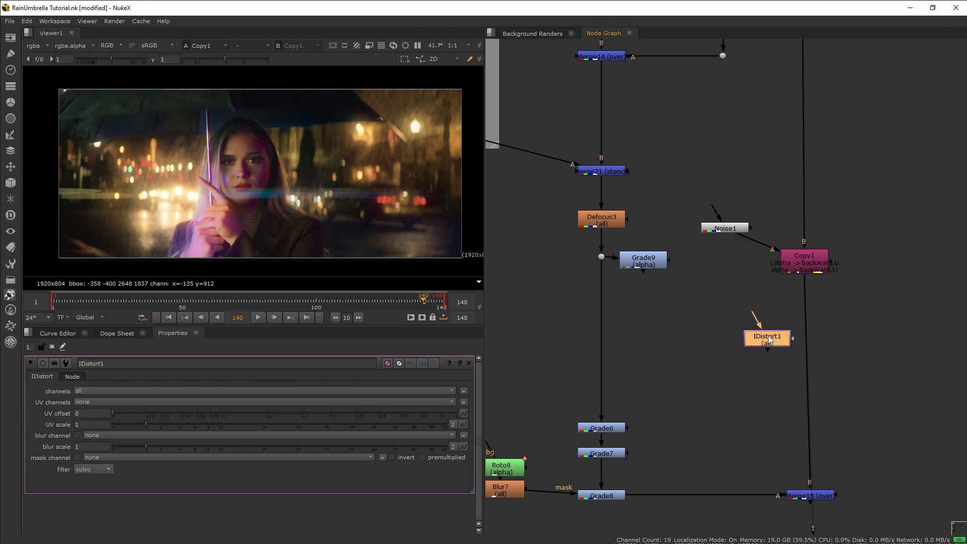
{"action": "left_click_drag", "start_coordinate": [769, 335], "coordinate": [804, 333]}
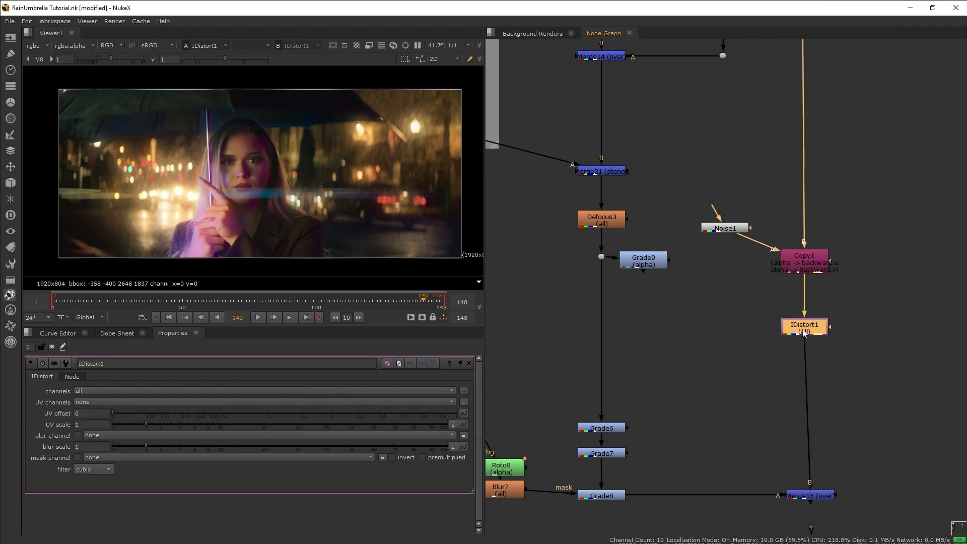
- Set the IDistort's UV channels to backward and its UV scale to 9.4
{"action": "left_click", "coordinate": [95, 405]}
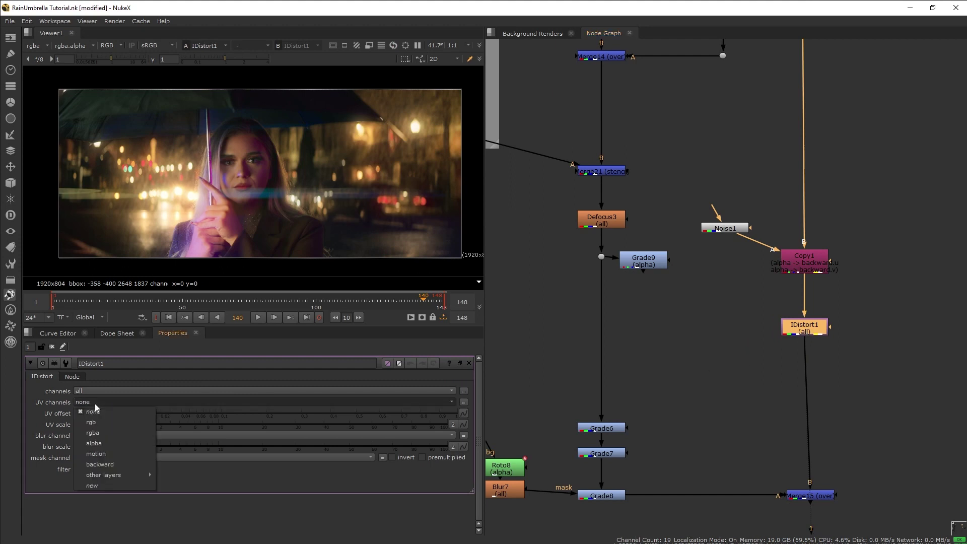
{"action": "left_click", "coordinate": [107, 462]}
{"action": "key", "text": "plus"}
{"action": "left_click_drag", "start_coordinate": [146, 424], "coordinate": [216, 430]}
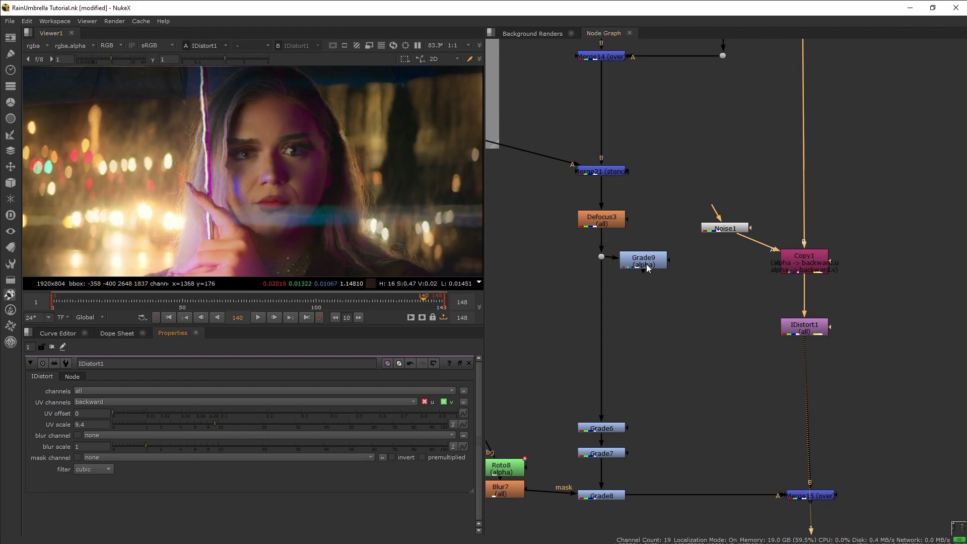
{"action": "scroll", "coordinate": [392, 192], "scroll_direction": "down", "scroll_amount": 2}
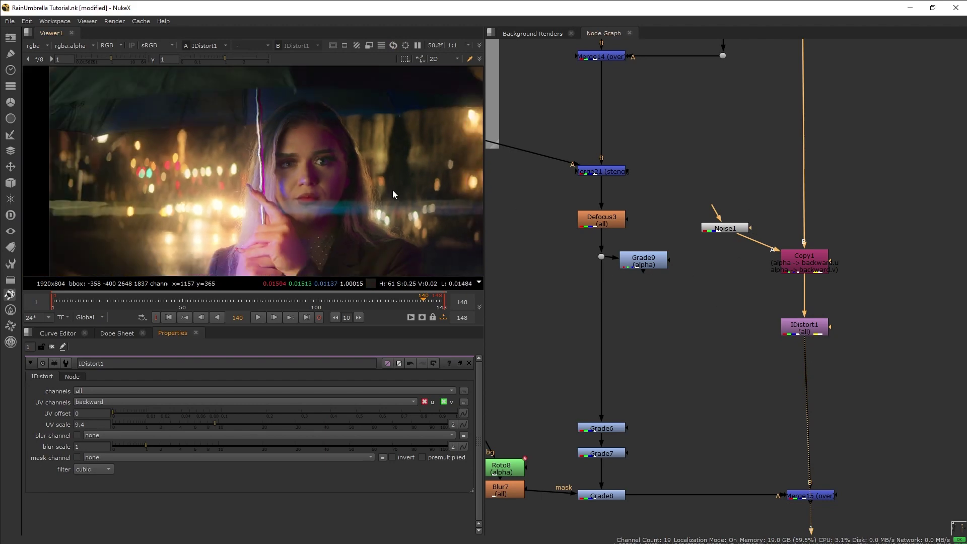
- Mask the Noise with the alpha Grade and set the IDistort's UV scale to 4.8 while viewing the final Merge
{"action": "left_click", "coordinate": [806, 497]}
{"action": "key", "text": "1"}
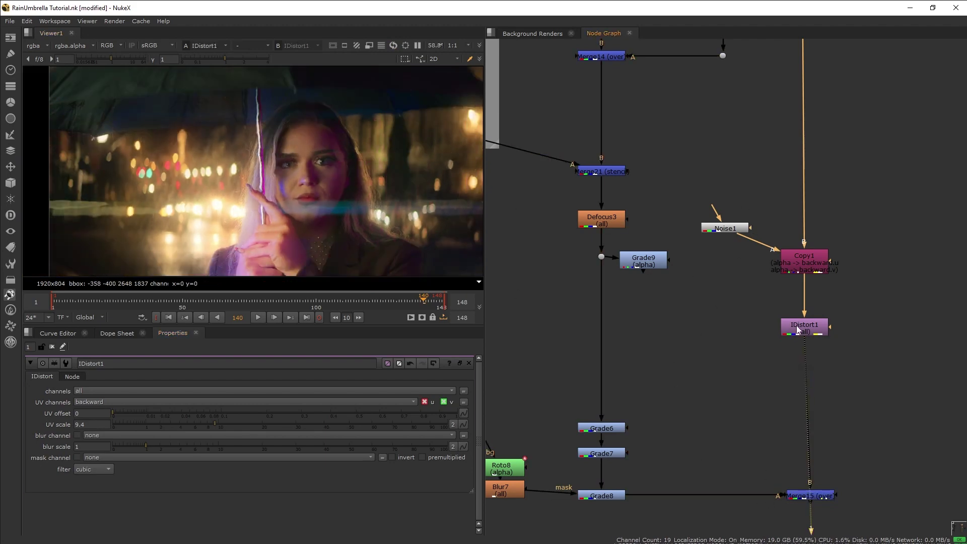
{"action": "left_click", "coordinate": [798, 327]}
{"action": "left_click_drag", "start_coordinate": [760, 228], "coordinate": [637, 264]}
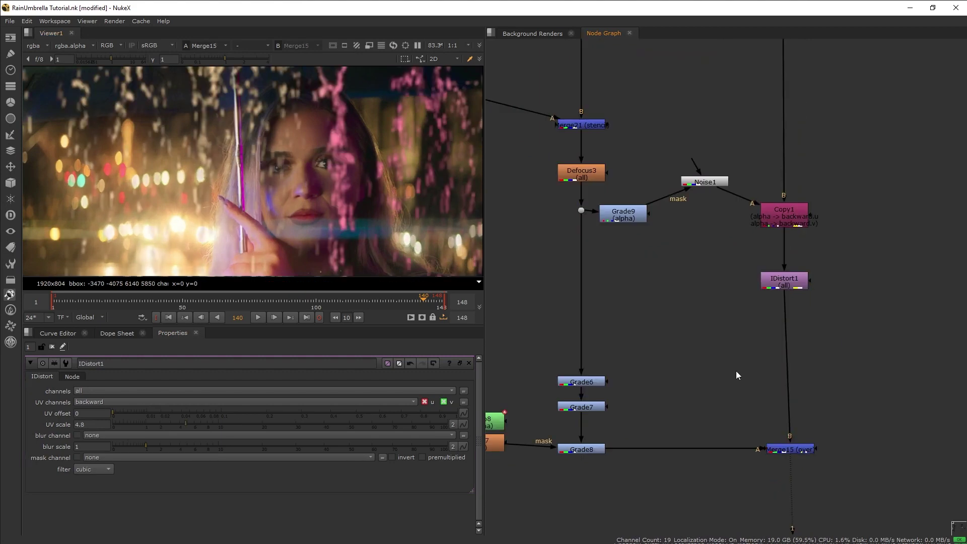
- Insert a Blur below the IDistort, mask it with the alpha Grade, and set its size to 9.8
{"action": "key", "text": "Tab"}
{"action": "type", "text": "Blur"}
{"action": "key", "text": "Return"}
{"action": "left_click_drag", "start_coordinate": [736, 371], "coordinate": [797, 333]}
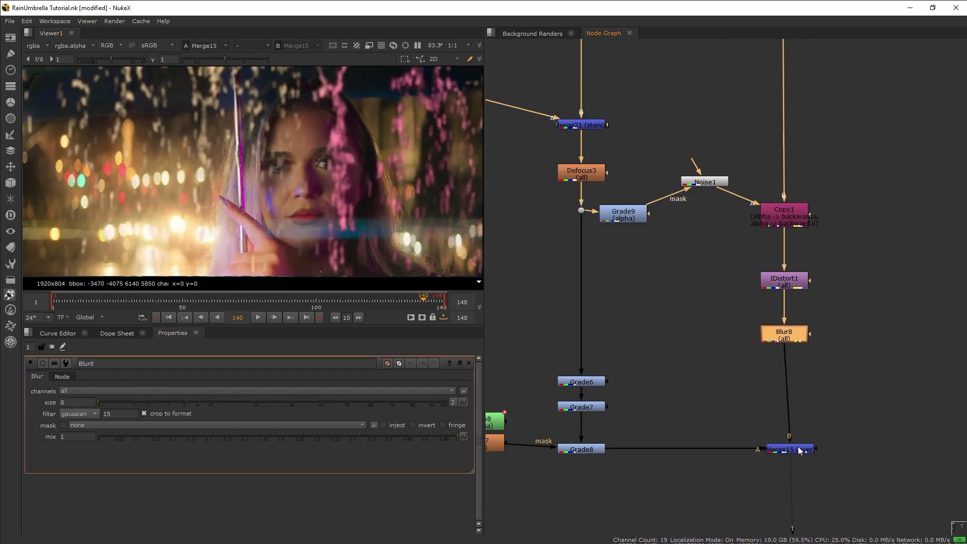
{"action": "left_click_drag", "start_coordinate": [798, 449], "coordinate": [793, 450]}
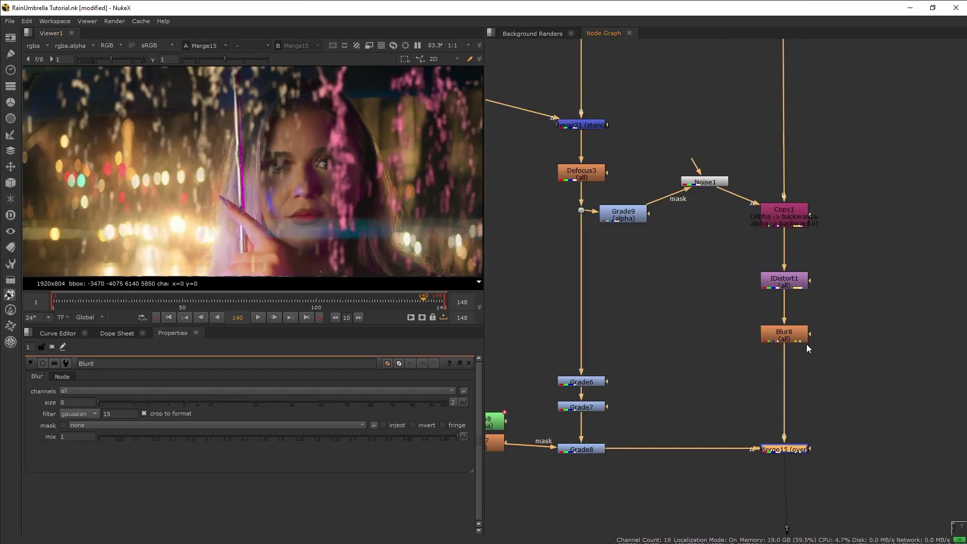
{"action": "left_click", "coordinate": [778, 340]}
{"action": "key", "text": "1"}
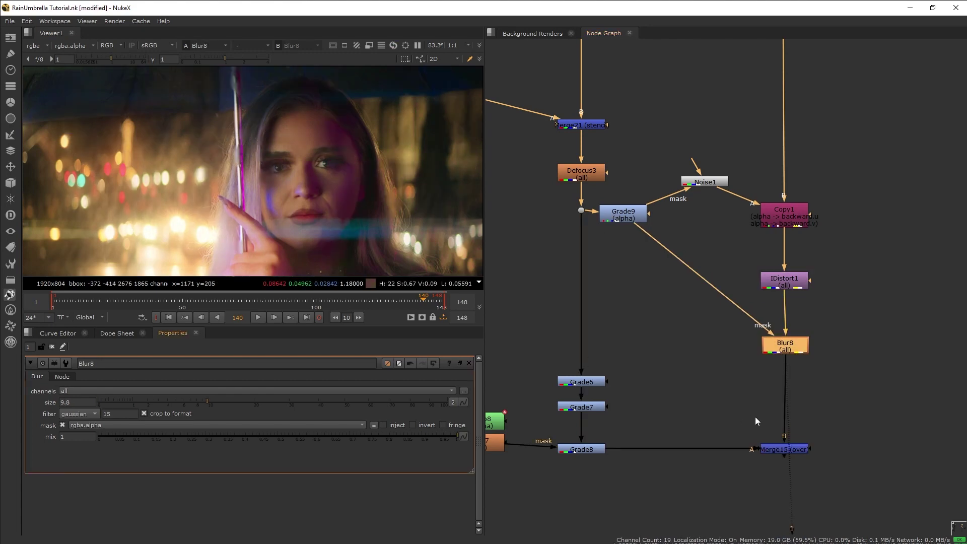
- Insert a Saturation of 0.88 below the Blur and mask it with the alpha Grade, routing the connection through a Dot
{"action": "left_click", "coordinate": [727, 387]}
{"action": "key", "text": "shift+s"}
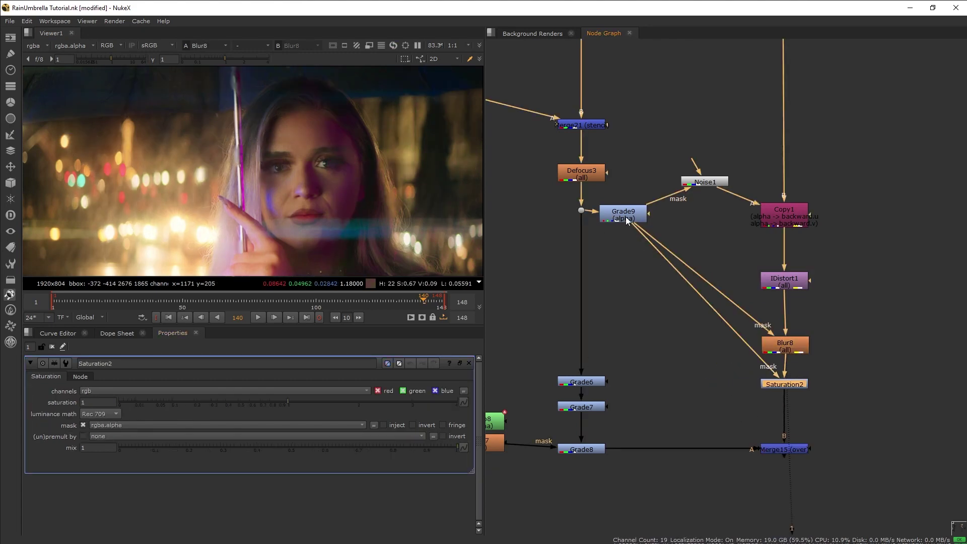
{"action": "key", "text": "1"}
{"action": "left_click", "coordinate": [685, 353]}
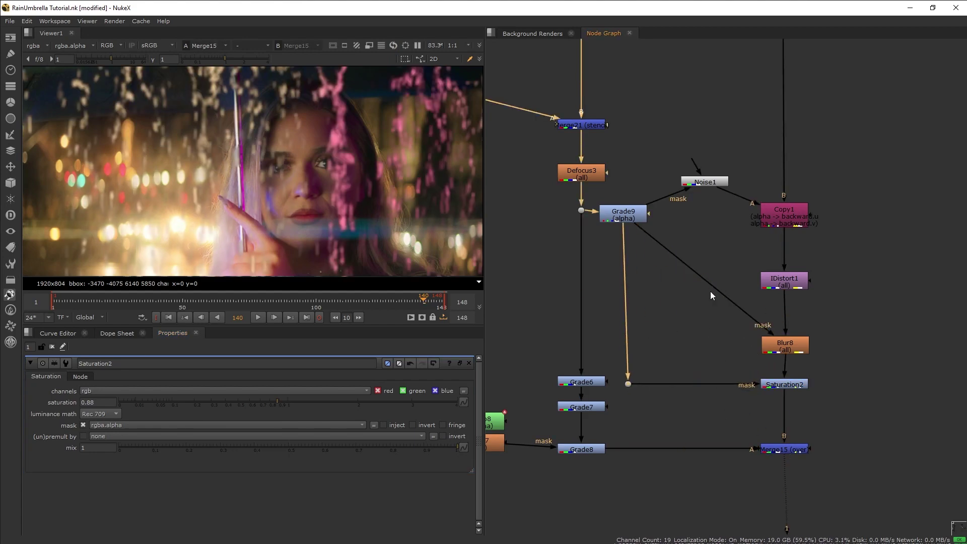
- Route the Blur's alpha mask connection through a Dot directly above the Saturation's Dot
{"action": "left_click_drag", "start_coordinate": [699, 275], "coordinate": [628, 275], "text": "ctrl"}
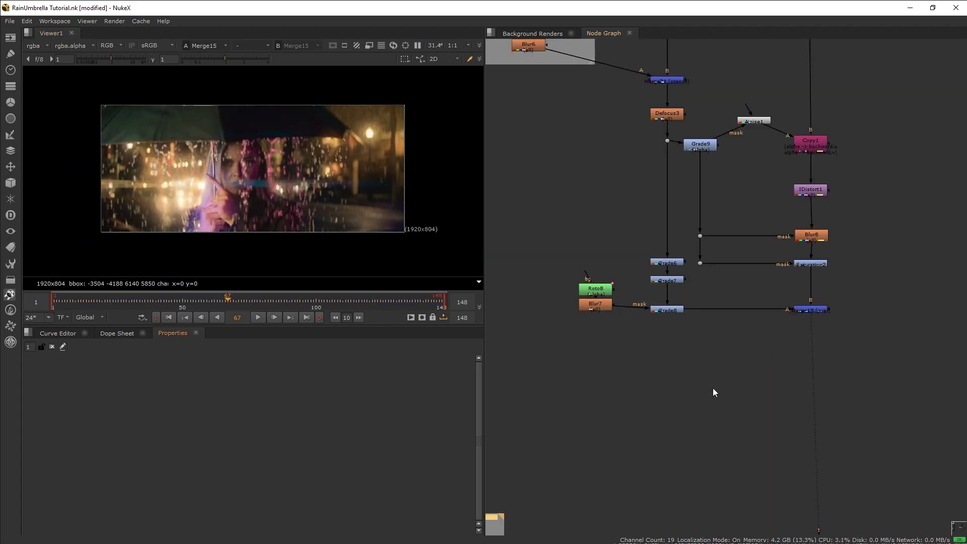
- View the first umbrella splash Reads and the Merge that combines their transformed and rotoed copies
{"action": "scroll", "coordinate": [712, 388], "scroll_direction": "down", "scroll_amount": 5}
{"action": "middle_click_drag", "start_coordinate": [707, 419], "coordinate": [920, 349]}
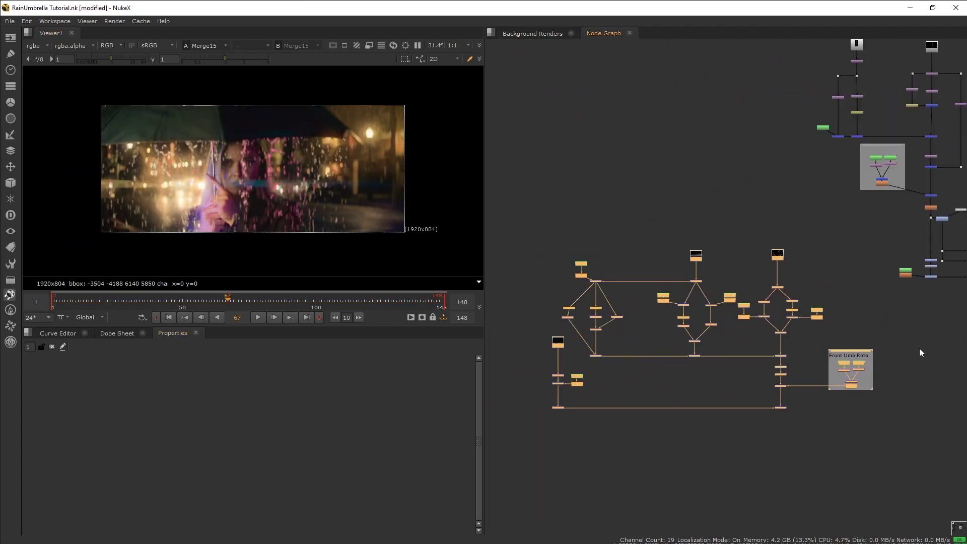
{"action": "key", "text": "1"}
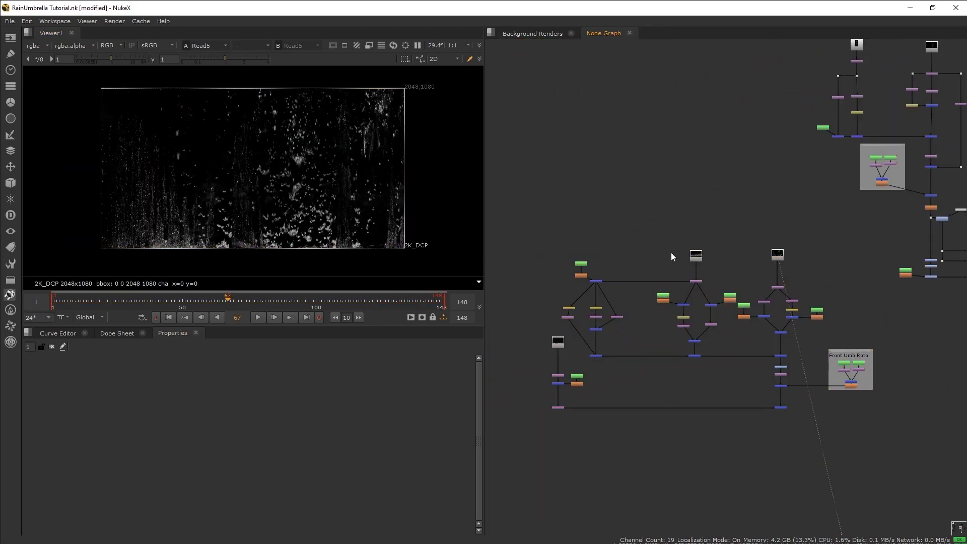
{"action": "left_click", "coordinate": [695, 260]}
{"action": "key", "text": "1"}
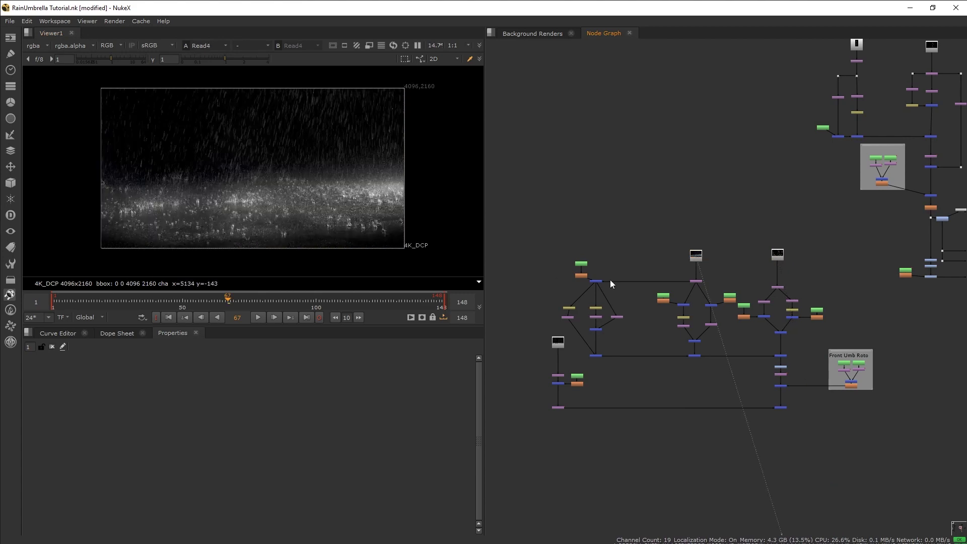
{"action": "left_click", "coordinate": [777, 356]}
{"action": "key", "text": "1"}
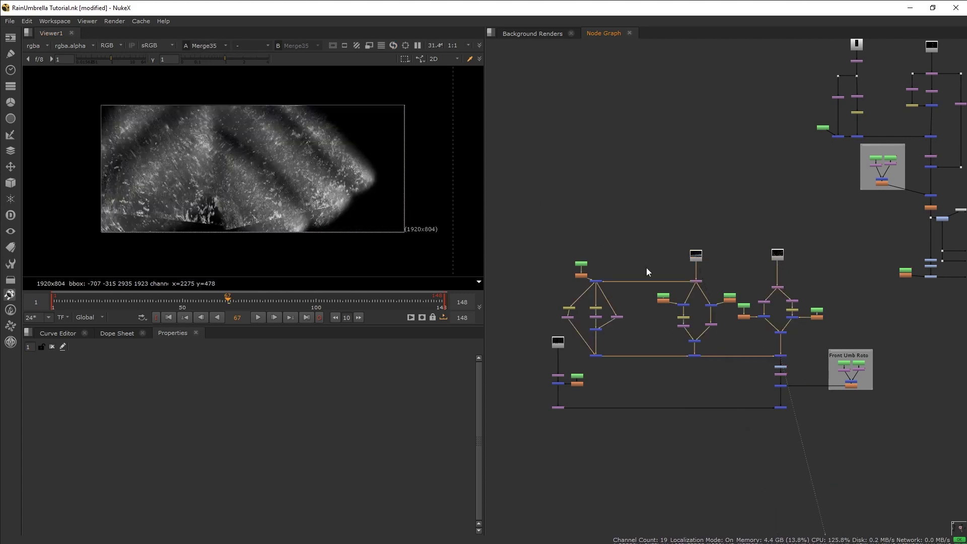
- Examine the umbrella edge splash Read and its rotoed branch, and compare the combined splash Merge on and off
{"action": "left_click", "coordinate": [558, 375]}
{"action": "key", "text": "1"}
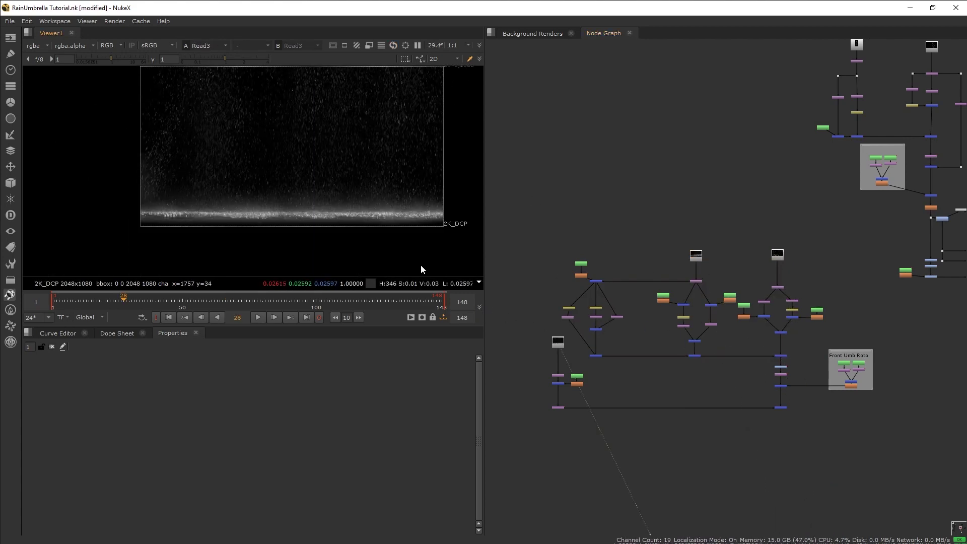
{"action": "middle_click_drag", "start_coordinate": [361, 209], "coordinate": [358, 251]}
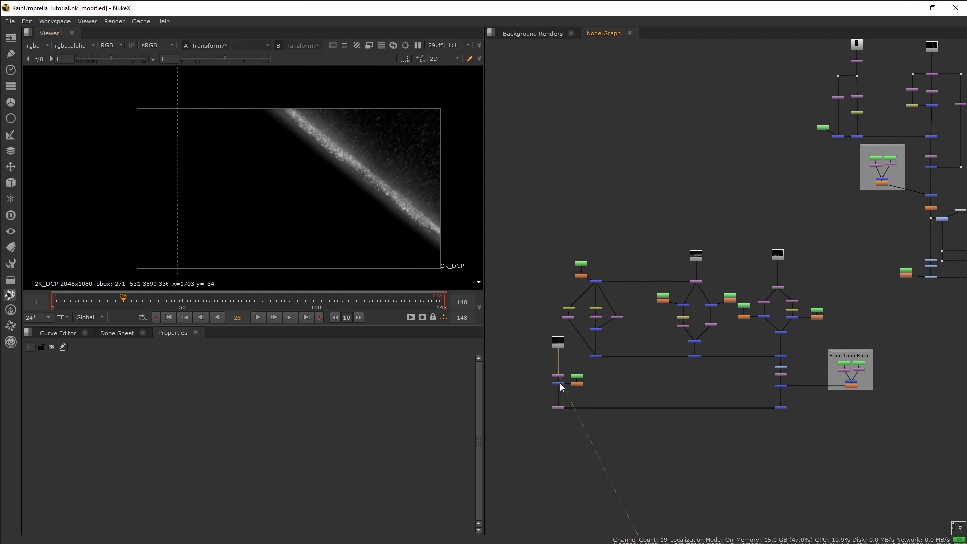
{"action": "left_click", "coordinate": [559, 384]}
{"action": "key", "text": "1"}
{"action": "left_click", "coordinate": [781, 408]}
{"action": "key", "text": "1"}
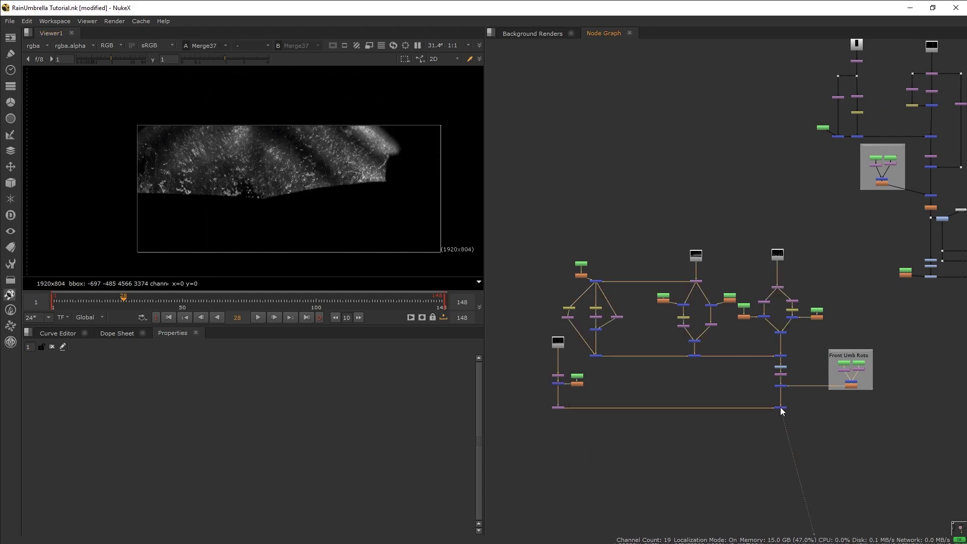
{"action": "key", "text": "d"}
{"action": "key", "text": "d"}
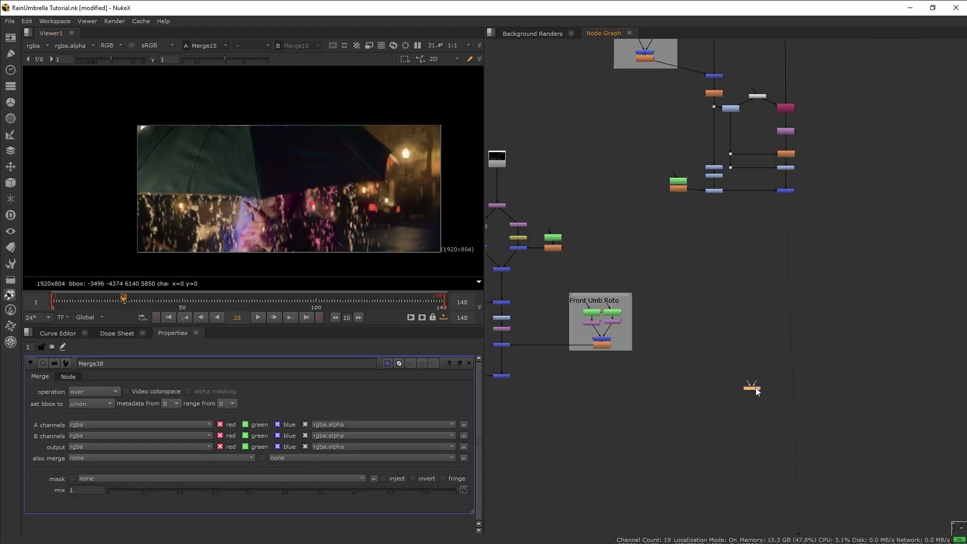
- Merge the umbrella splash branch onto the main comp below the drip Merge with the operation set to plus
{"action": "scroll", "coordinate": [732, 404], "scroll_direction": "down", "scroll_amount": 2}
{"action": "middle_click_drag", "start_coordinate": [743, 397], "coordinate": [808, 382]}
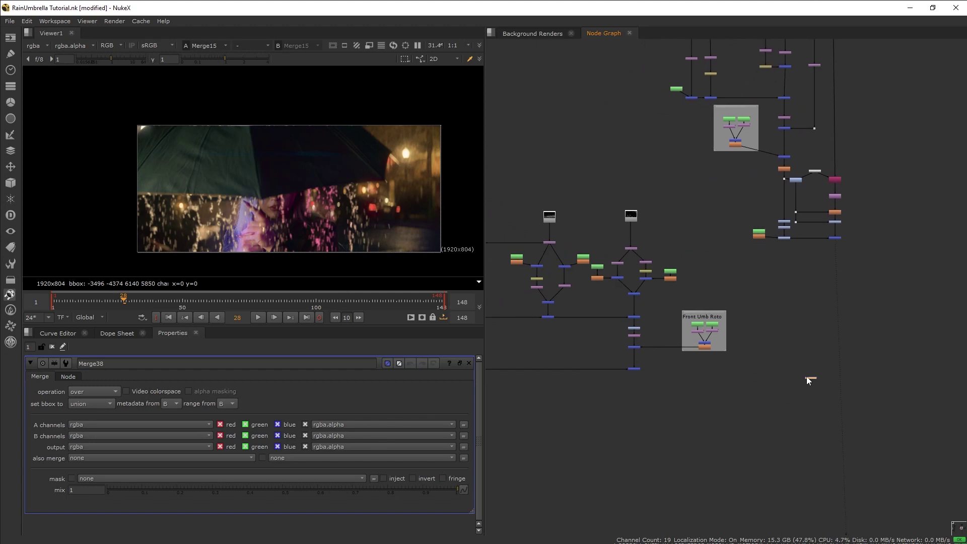
{"action": "left_click", "coordinate": [840, 389]}
{"action": "scroll", "coordinate": [839, 388], "scroll_direction": "up", "scroll_amount": 2}
{"action": "left_click_drag", "start_coordinate": [579, 360], "coordinate": [554, 358]}
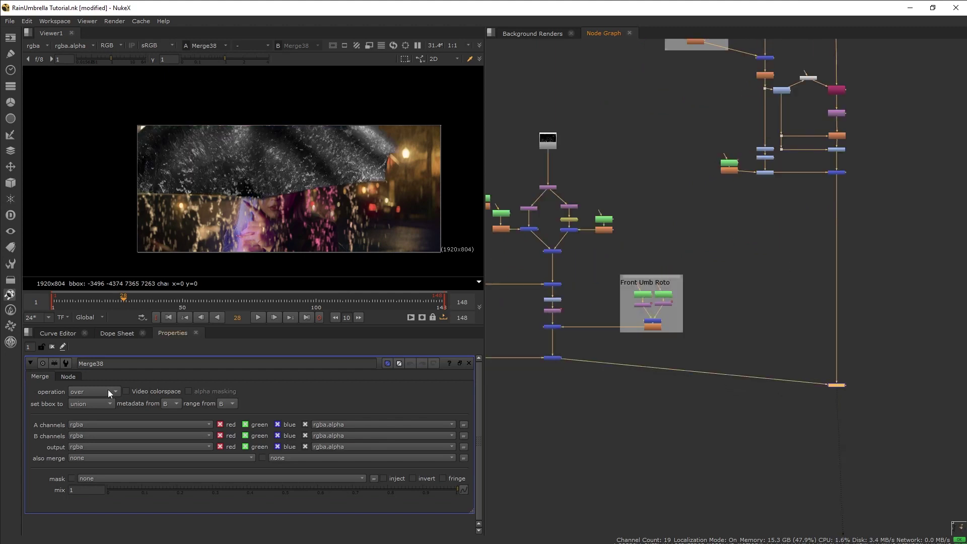
{"action": "left_click", "coordinate": [109, 392]}
{"action": "left_click", "coordinate": [97, 415]}
- Insert a Grade below the last umbrella splash Merge and set its gamma to 0.78
{"action": "key", "text": "Tab"}
{"action": "type", "text": "grade"}
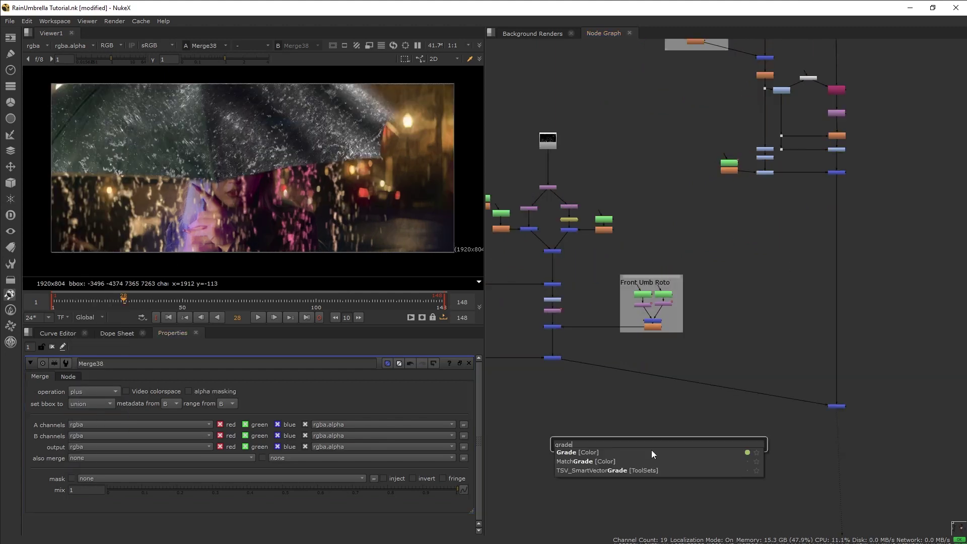
{"action": "key", "text": "Return"}
{"action": "left_click_drag", "start_coordinate": [651, 449], "coordinate": [560, 377]}
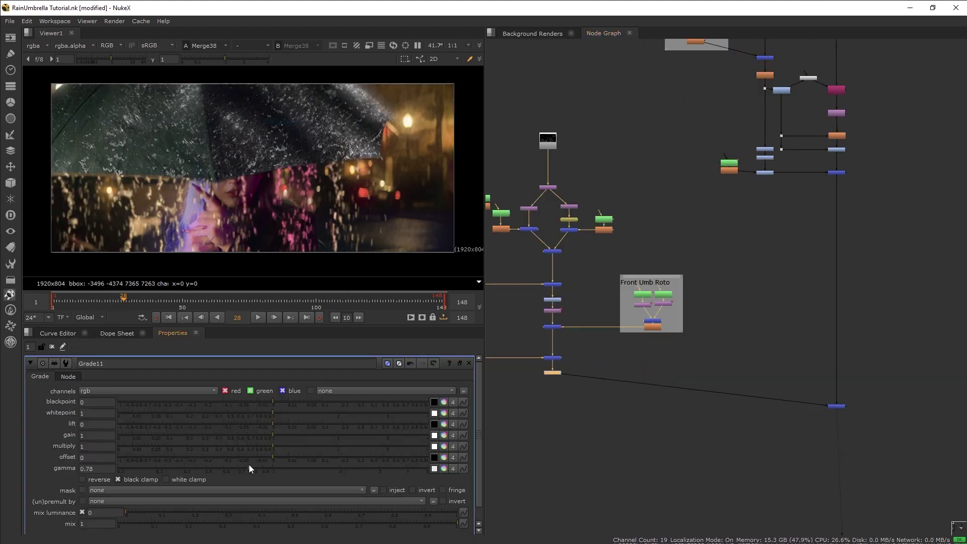
- Add two more Grades below it, one tinted warm yellow and one pink with gain red 1.233333, green 0.533333, blue 1.233333
{"action": "key", "text": "Tab"}
{"action": "type", "text": "grade"}
{"action": "key", "text": "Return"}
{"action": "left_click", "coordinate": [444, 435]}
{"action": "left_click_drag", "start_coordinate": [553, 397], "coordinate": [553, 399]}
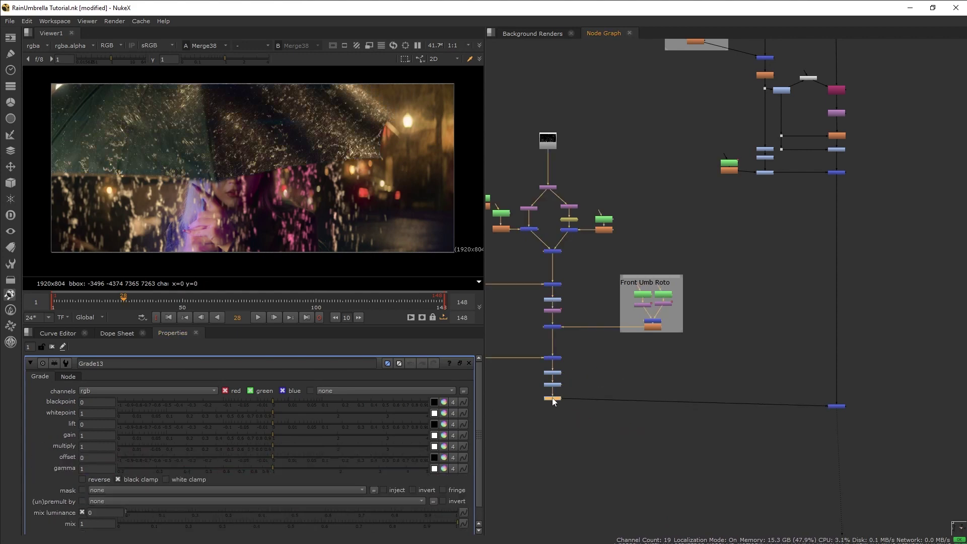
{"action": "left_click", "coordinate": [443, 436]}
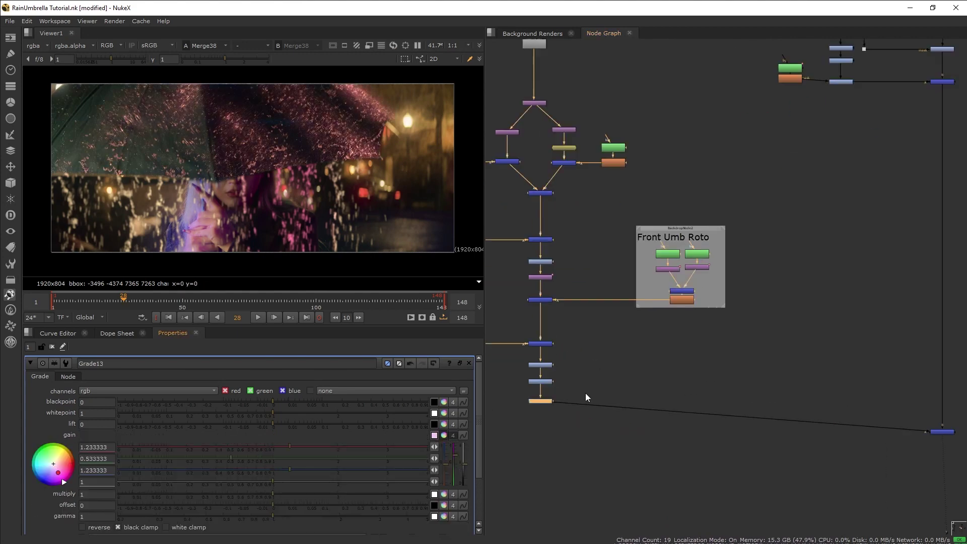
- Mask the pink Grade with a blurred Roto and insert a Defocus of 4 below it
{"action": "left_click", "coordinate": [585, 393]}
{"action": "key", "text": "Tab"}
{"action": "type", "text": "roto"}
{"action": "key", "text": "Return"}
{"action": "left_click_drag", "start_coordinate": [554, 399], "coordinate": [568, 392]}
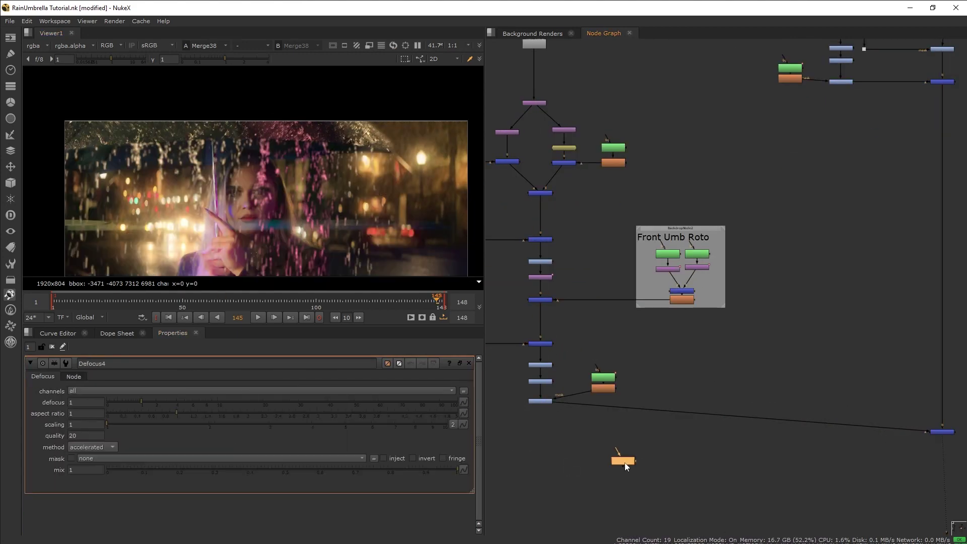
{"action": "left_click_drag", "start_coordinate": [624, 461], "coordinate": [540, 419]}
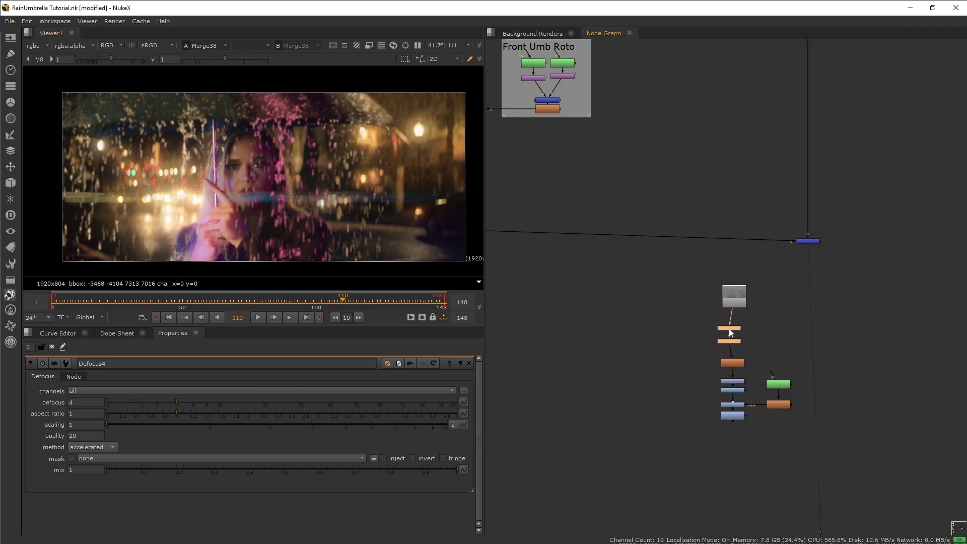
- View the foreground rain Read and step through its Reformat, Transform and Defocus nodes
{"action": "key", "text": "1"}
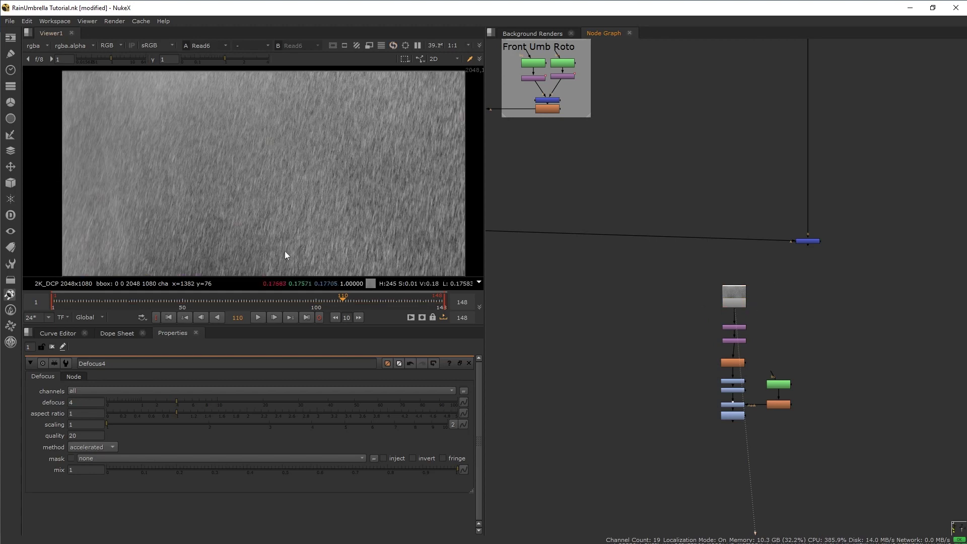
{"action": "left_click", "coordinate": [736, 320]}
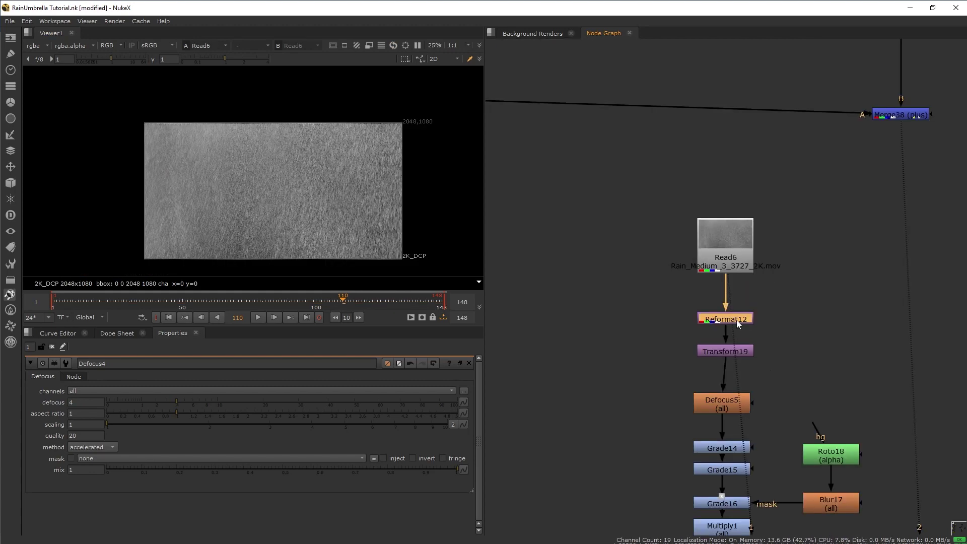
{"action": "middle_click_drag", "start_coordinate": [793, 367], "coordinate": [773, 320]}
{"action": "key", "text": "1"}
{"action": "left_click", "coordinate": [720, 301]}
{"action": "key", "text": "1"}
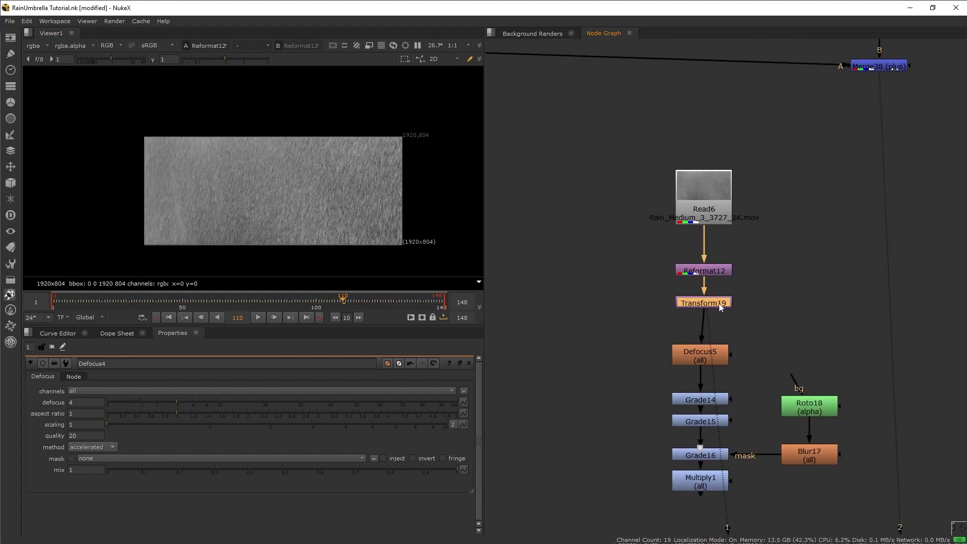
{"action": "left_click", "coordinate": [720, 346]}
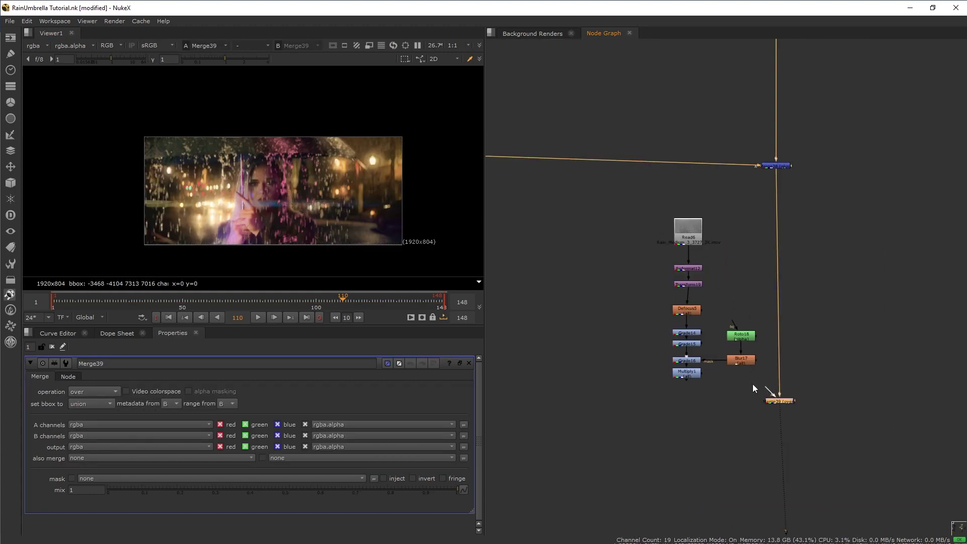
- Connect the foreground rain's Multiply to the new Merge's A input and change the Merge's operation
{"action": "left_click_drag", "start_coordinate": [753, 384], "coordinate": [696, 374]}
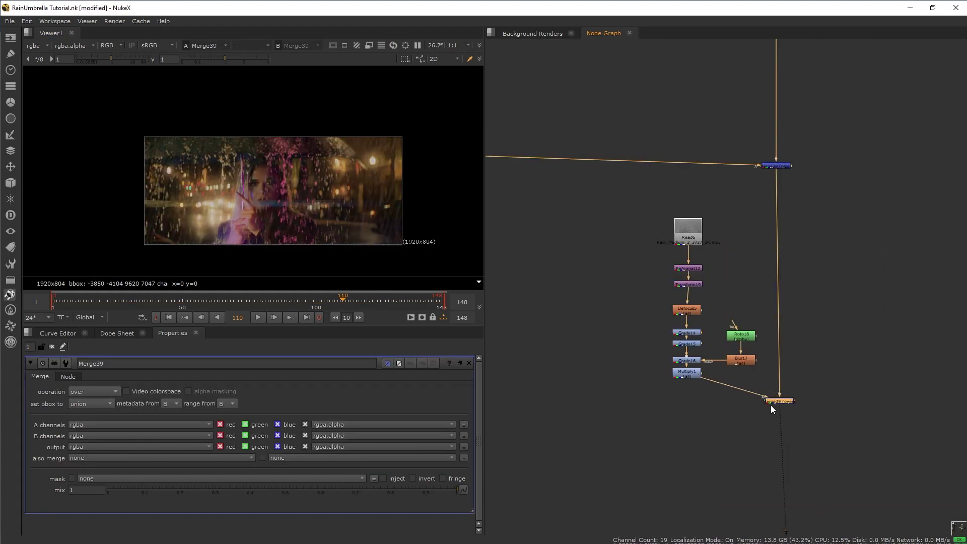
{"action": "left_click", "coordinate": [84, 392]}
{"action": "left_click", "coordinate": [92, 410]}
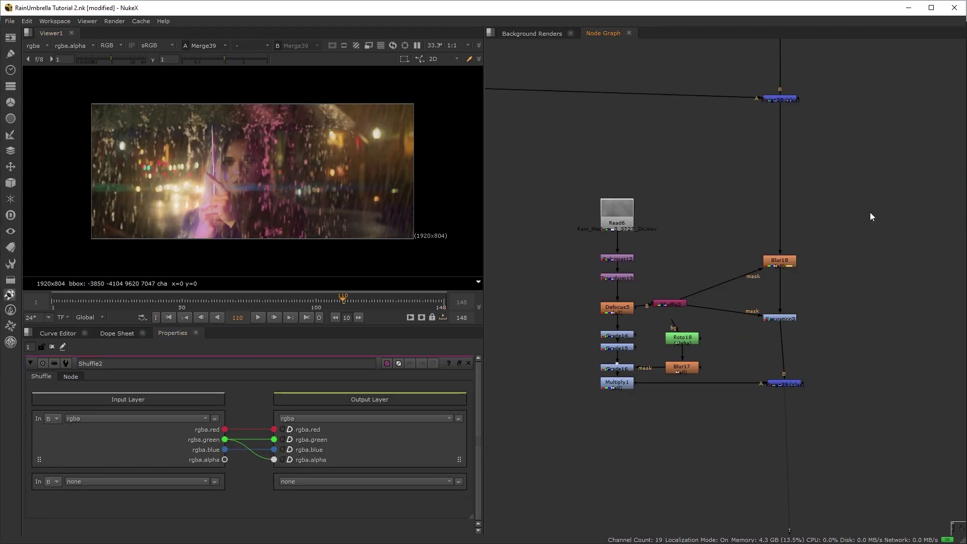
- Toggle the Blur and Saturation masked by the foreground rain to compare their effect on the plate
{"action": "left_click_drag", "start_coordinate": [869, 212], "coordinate": [751, 331]}
{"action": "key", "text": "d"}
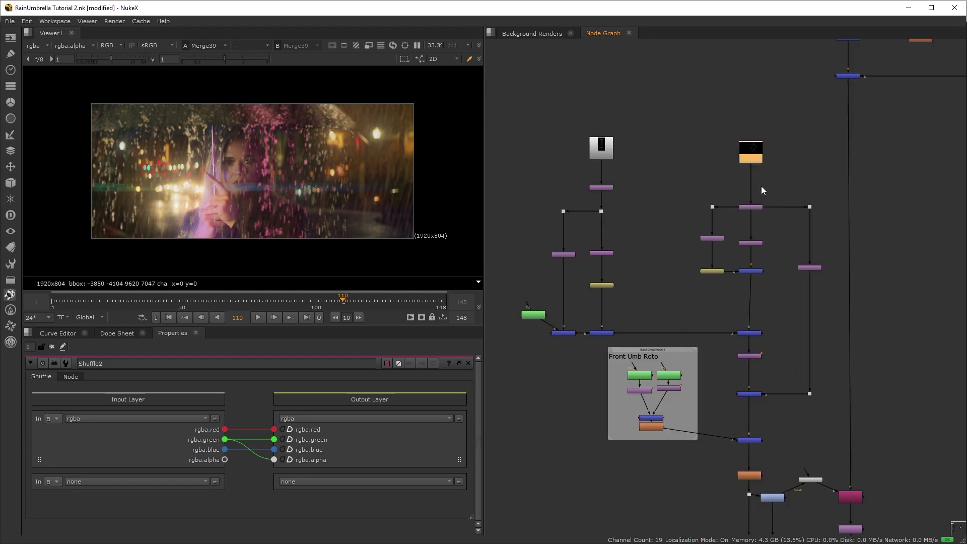
- Insert a Kronos below each of the two umbrella drip Reads, setting the second Kronos's output speed to 2
{"action": "key", "text": "Tab"}
{"action": "type", "text": "kronos"}
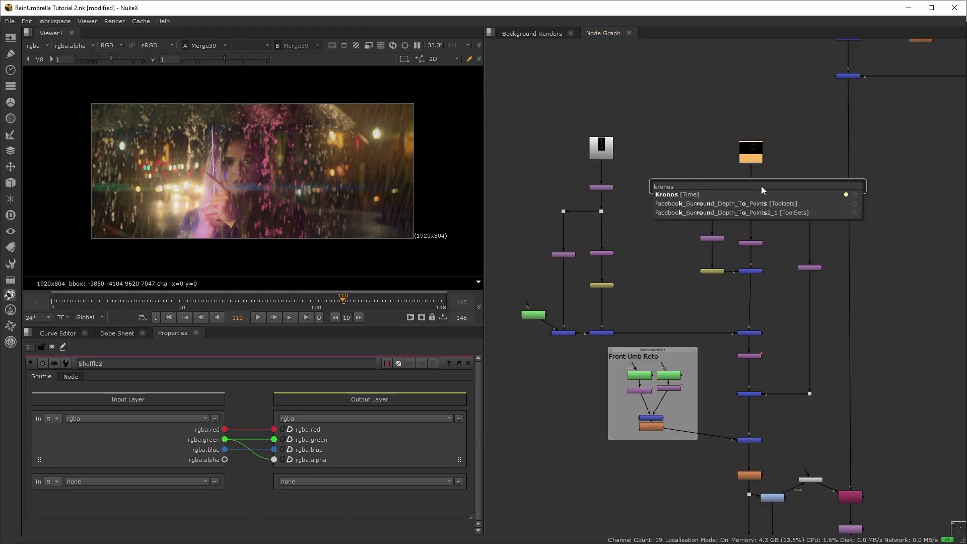
{"action": "key", "text": "Return"}
{"action": "left_click_drag", "start_coordinate": [760, 174], "coordinate": [759, 191]}
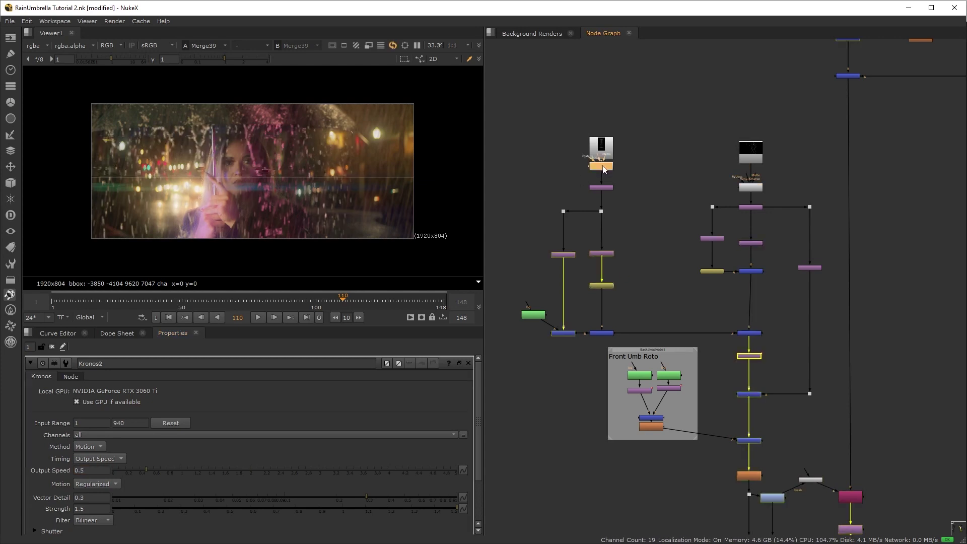
{"action": "left_click_drag", "start_coordinate": [605, 167], "coordinate": [605, 173]}
{"action": "double_click", "coordinate": [602, 149]}
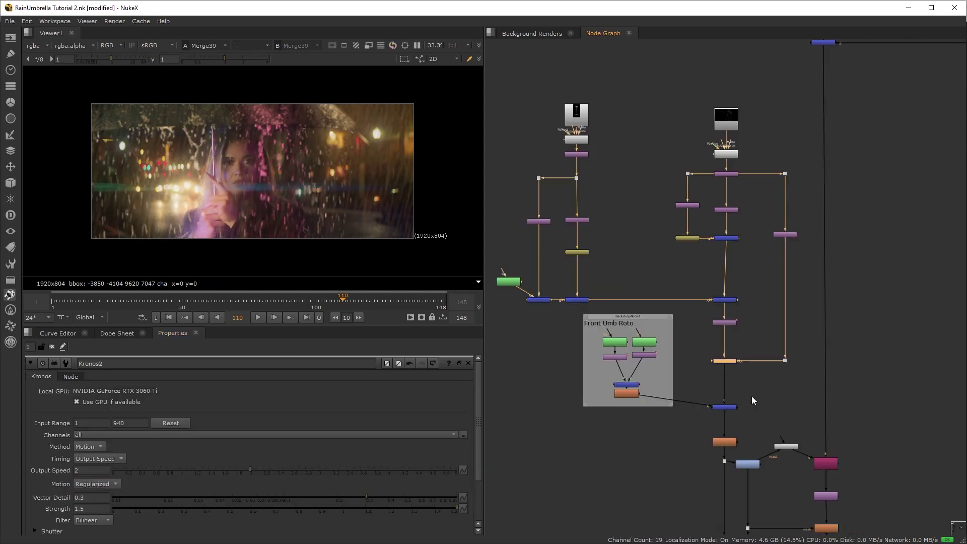
- Insert a MotionBlur between the last drip Merge and the Merge fed by the Front Umb Roto
{"action": "key", "text": "Tab"}
{"action": "type", "text": "motionblur"}
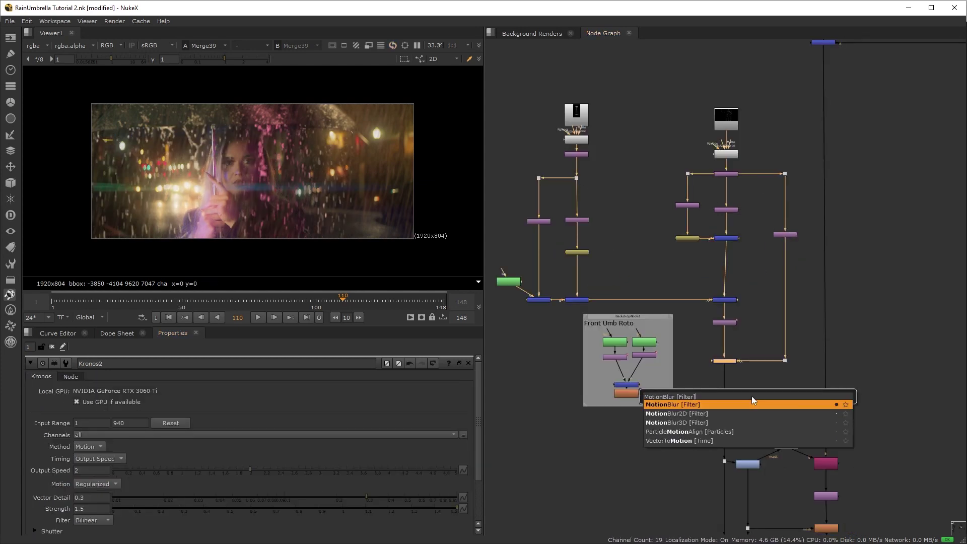
{"action": "key", "text": "Return"}
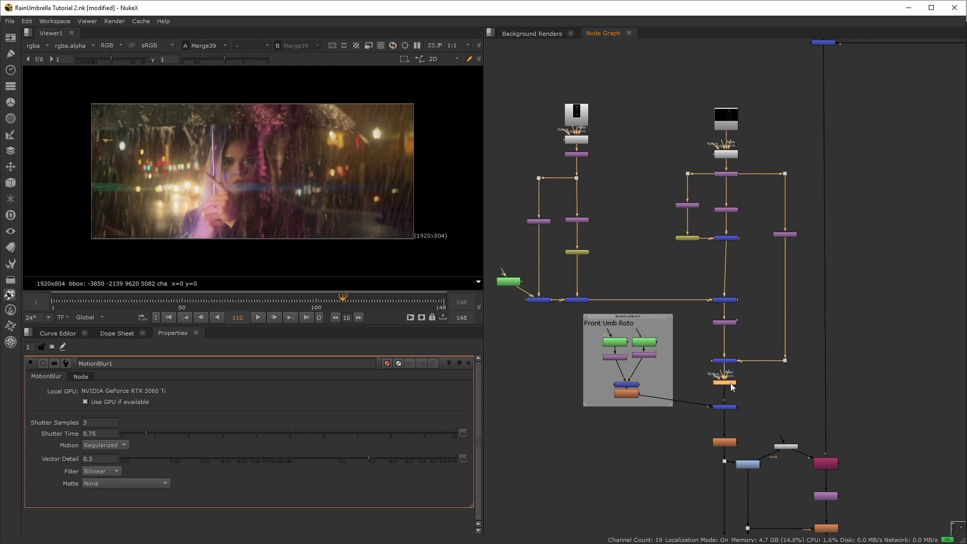
{"action": "key", "text": "Return"}
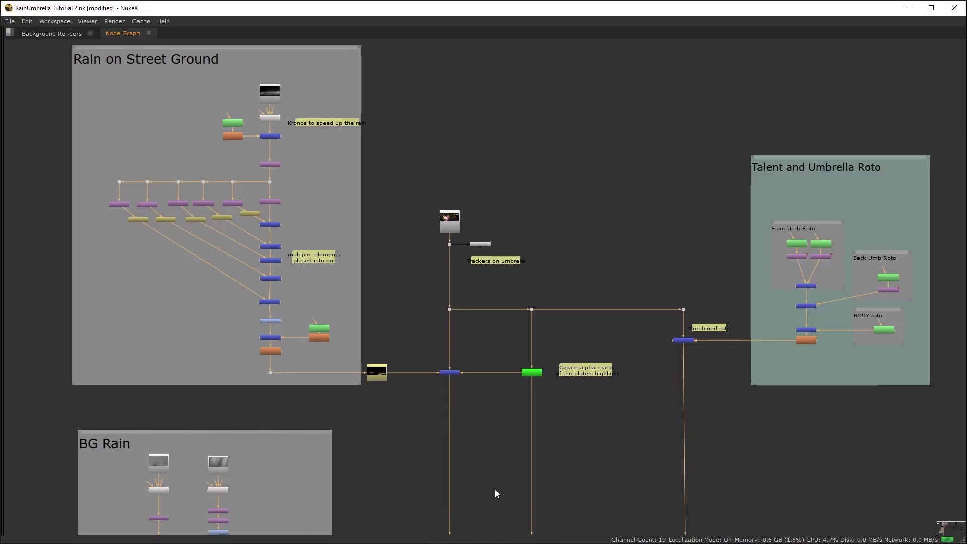
- Review the finished, labelled node graph from Rain on Street Ground down to Foreground Rain
{"action": "mouse_move", "coordinate": [495, 488]}
{"action": "middle_mouse_down"}
{"action": "mouse_move", "coordinate": [515, 381]}
{"action": "mouse_move", "coordinate": [488, 350]}
{"action": "mouse_move", "coordinate": [509, 177]}
{"action": "middle_mouse_up"}
{"action": "middle_click_drag", "start_coordinate": [502, 481], "coordinate": [592, 91]}
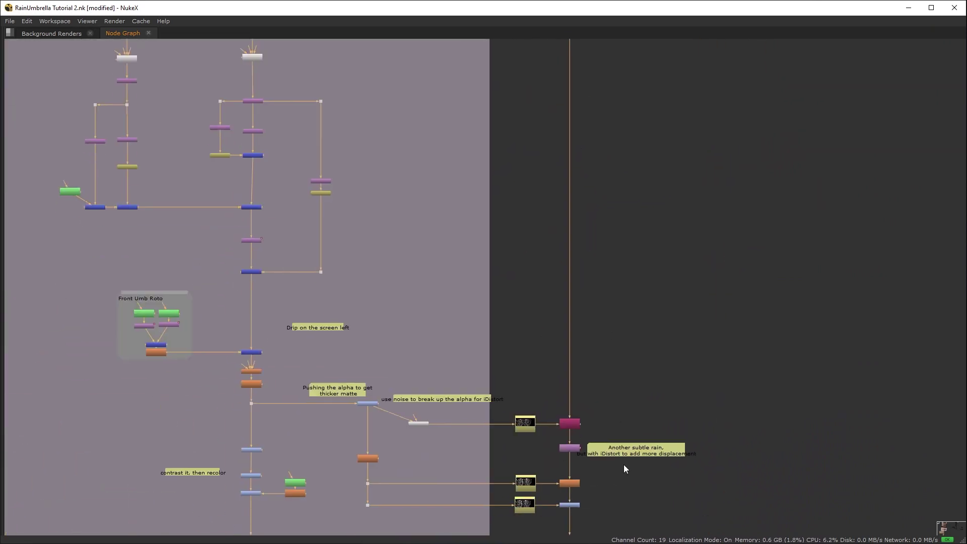
{"action": "middle_click_drag", "start_coordinate": [624, 464], "coordinate": [620, 197]}
{"action": "middle_click_drag", "start_coordinate": [636, 491], "coordinate": [661, 109]}
{"action": "mouse_move", "coordinate": [625, 509]}
{"action": "middle_mouse_down"}
{"action": "mouse_move", "coordinate": [636, 439]}
{"action": "mouse_move", "coordinate": [622, 231]}
{"action": "middle_mouse_up"}
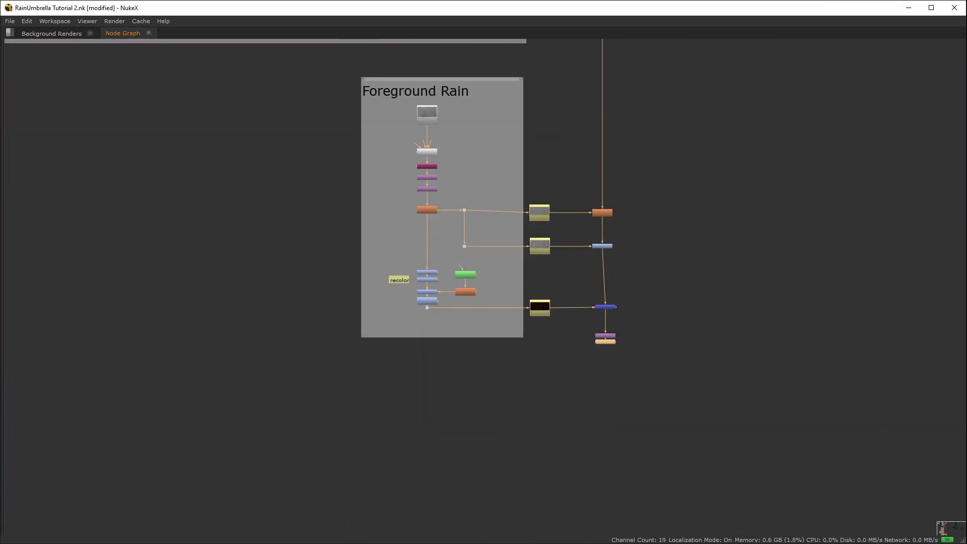